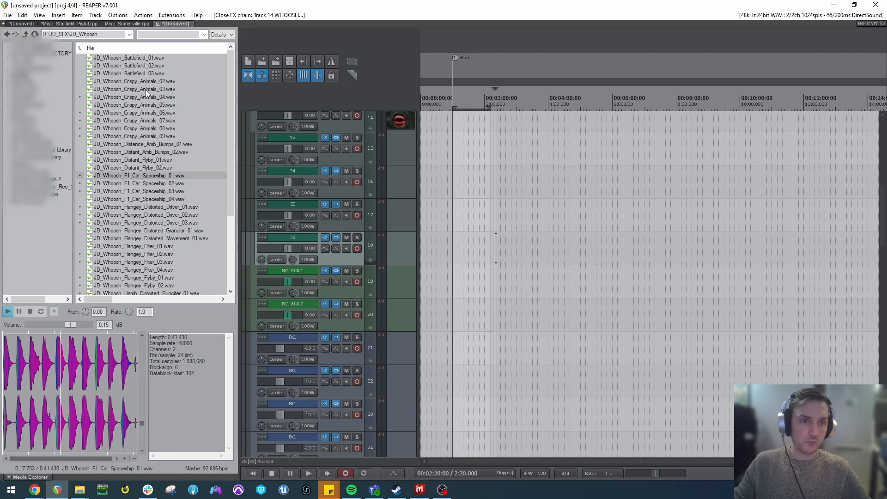
# Audition the JD_Whoosh_Crispy_Animals_06 and JD_Whoosh_Crispy_Animals_04 whoosh recordings in the JD_Whoosh folder.
pyautogui.click(145, 89)
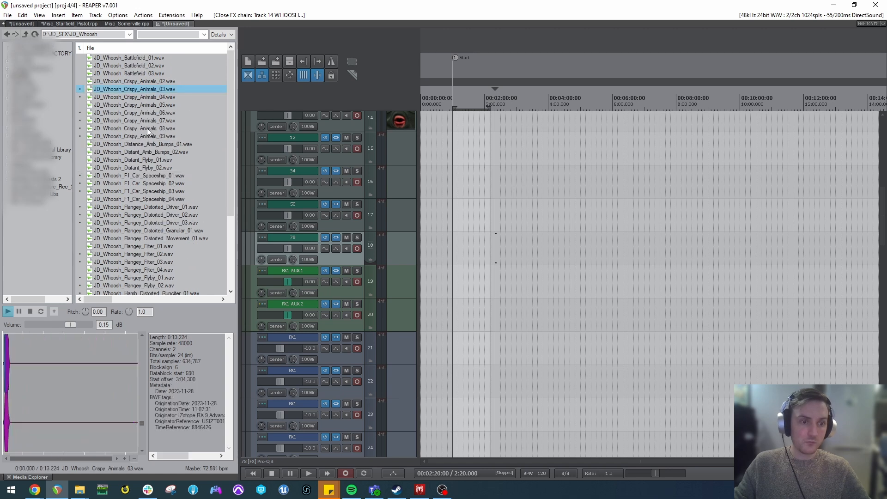
pyautogui.click(144, 98)
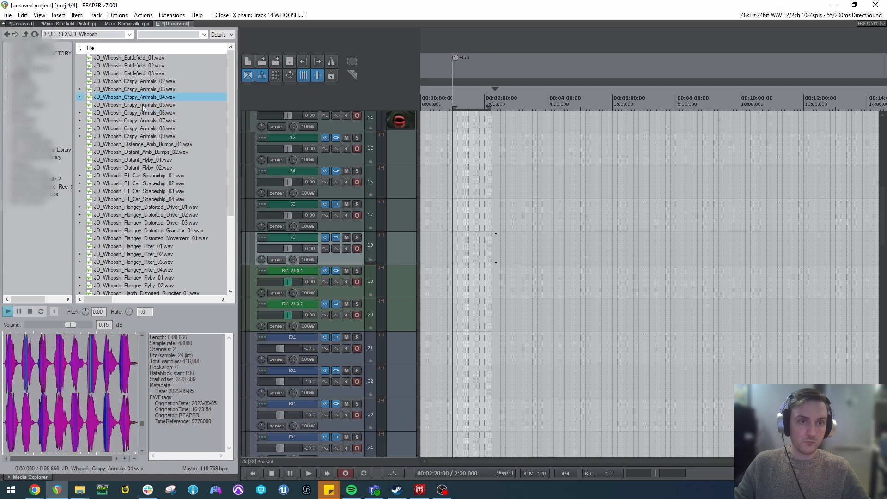
pyautogui.click(66, 384)
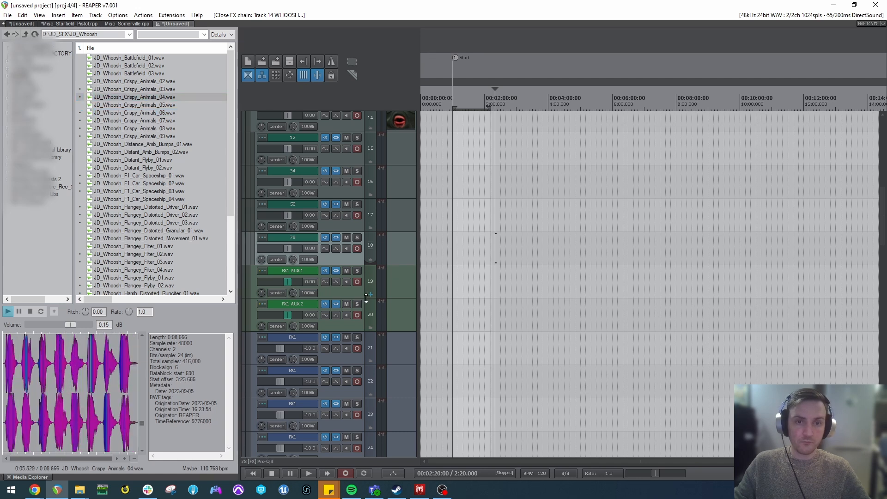
# Review the effects chain of the WHOOSH TRACK TEMPLATE folder track, including the Source 1 page of Reaktor 6's Whoosh instrument.
pyautogui.scroll(5, 367, 298)
pyautogui.click(338, 189)
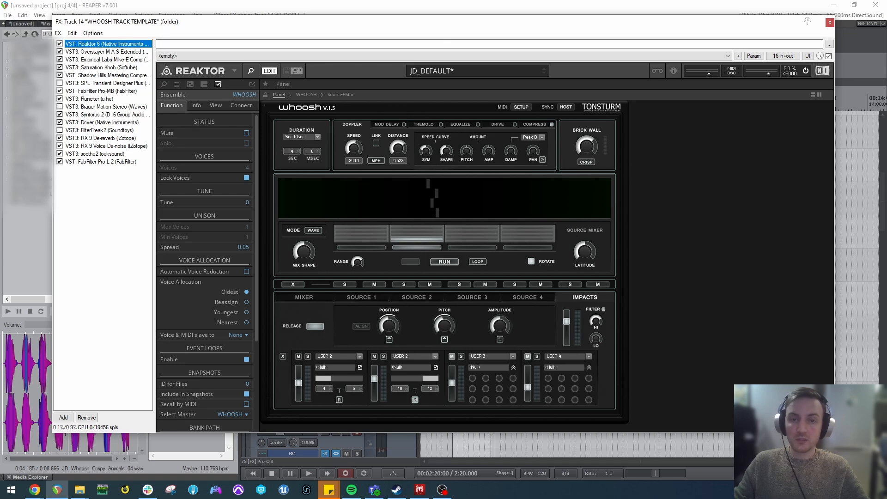
pyautogui.moveTo(454, 26); pyautogui.dragTo(475, 77)
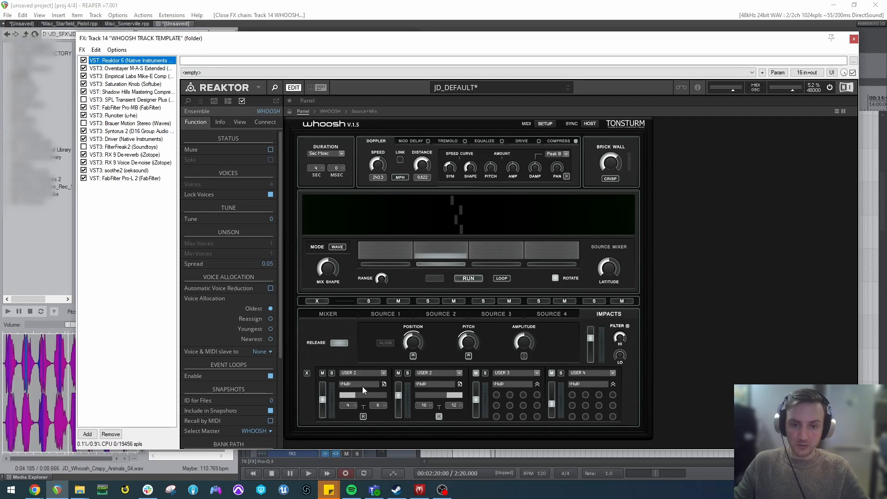
pyautogui.click(385, 314)
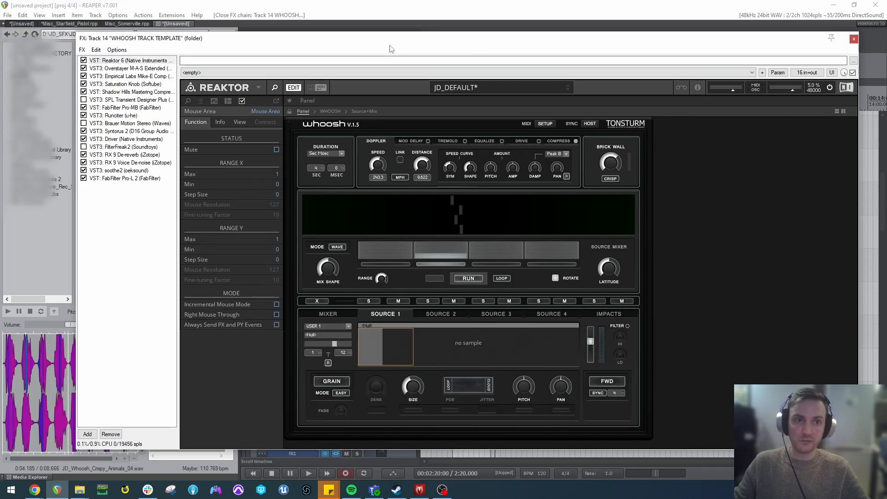
pyautogui.click(137, 68)
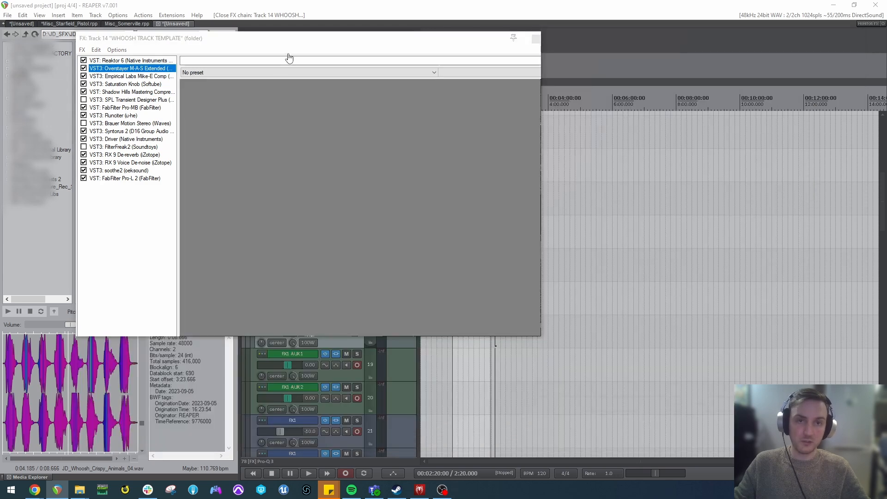
pyautogui.moveTo(298, 41); pyautogui.dragTo(571, 2)
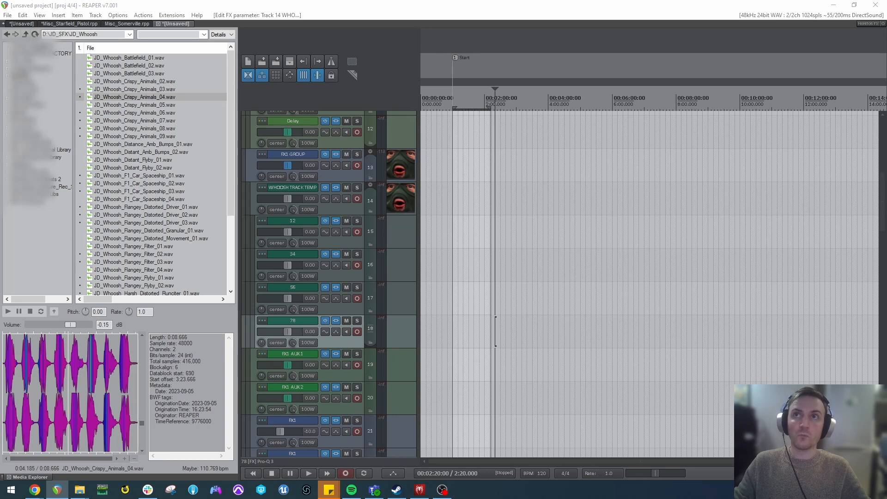
pyautogui.press('Escape')
# Go back up to the JD_SFX folder and make a time selection from about 1:10 to 6:40 on the timeline.
pyautogui.press('BackSpace')
pyautogui.scroll(-2, 347, 284)
pyautogui.scroll(2, 408, 273)
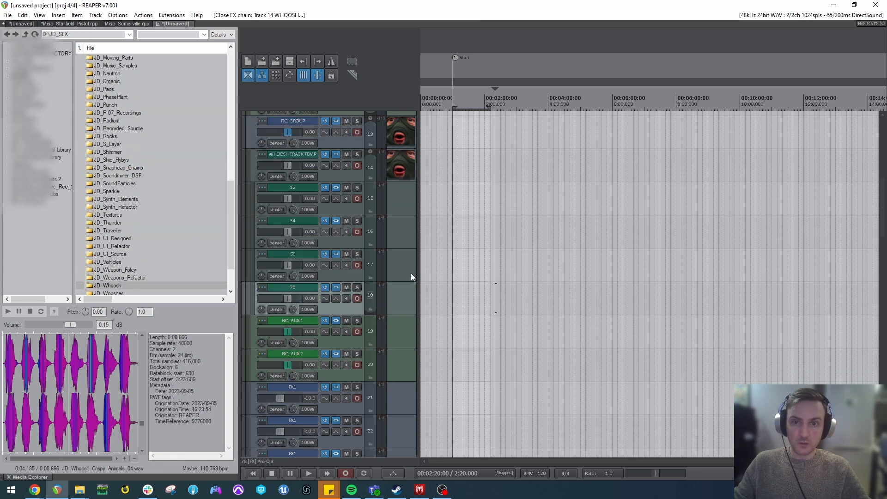
pyautogui.click(467, 233)
pyautogui.moveTo(457, 208); pyautogui.dragTo(624, 208)
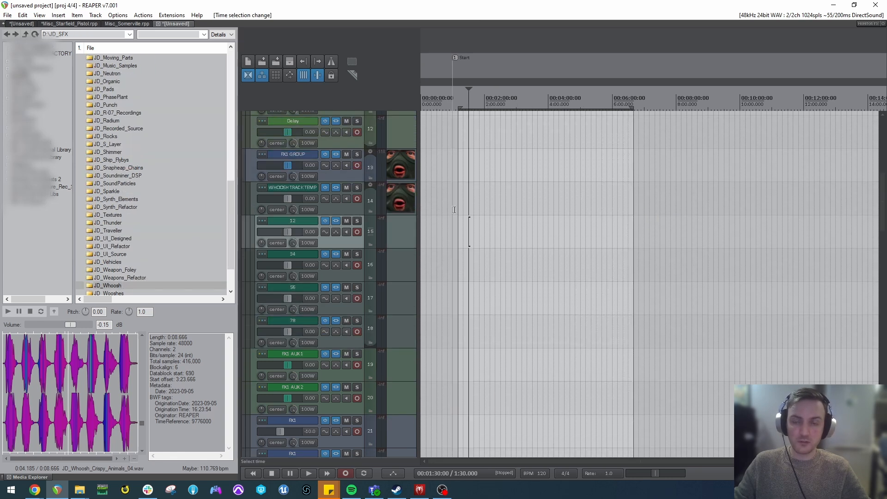
# Look through the recordings in the JD_Recorded_Source folder and return to JD_SFX.
pyautogui.doubleClick(125, 128)
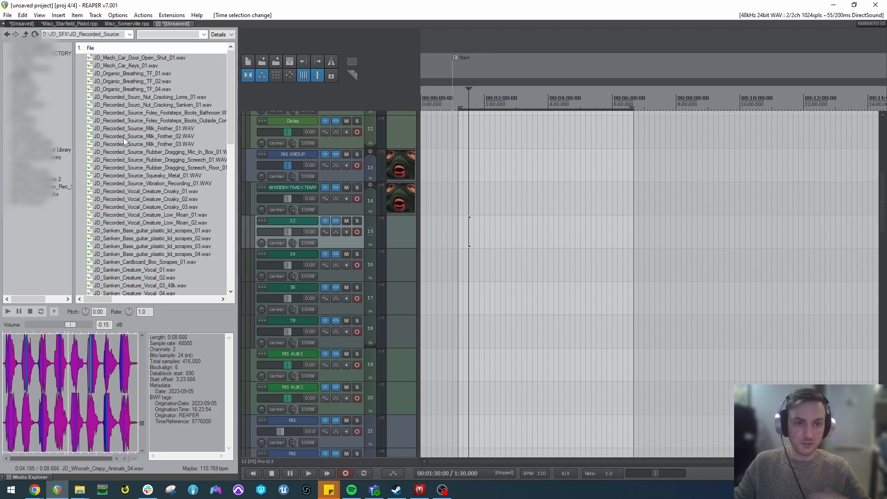
pyautogui.scroll(-4, 120, 187)
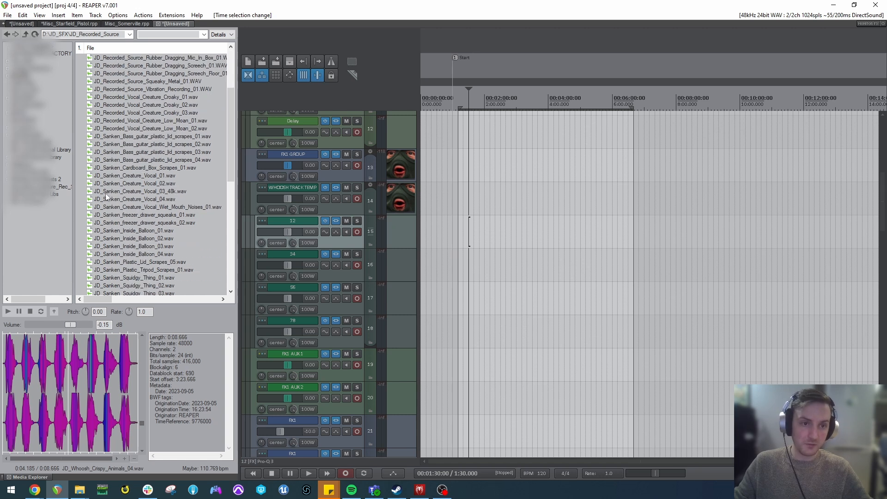
pyautogui.scroll(-10, 143, 229)
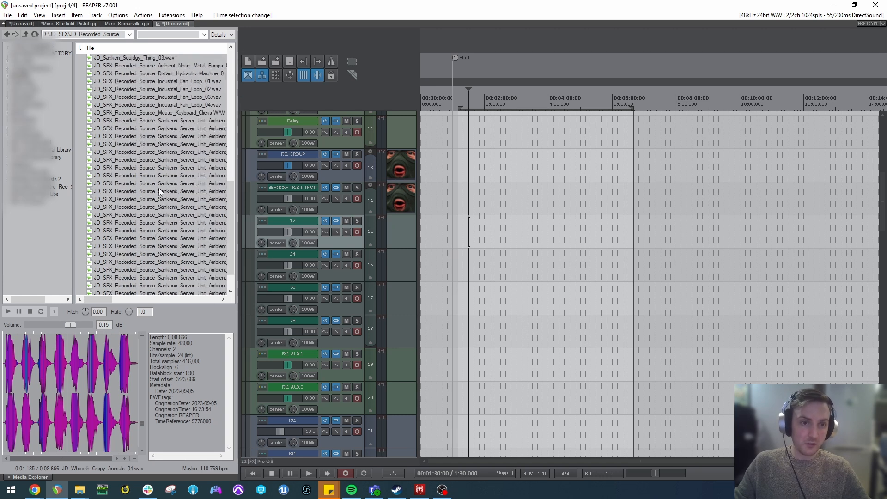
pyautogui.press('BackSpace')
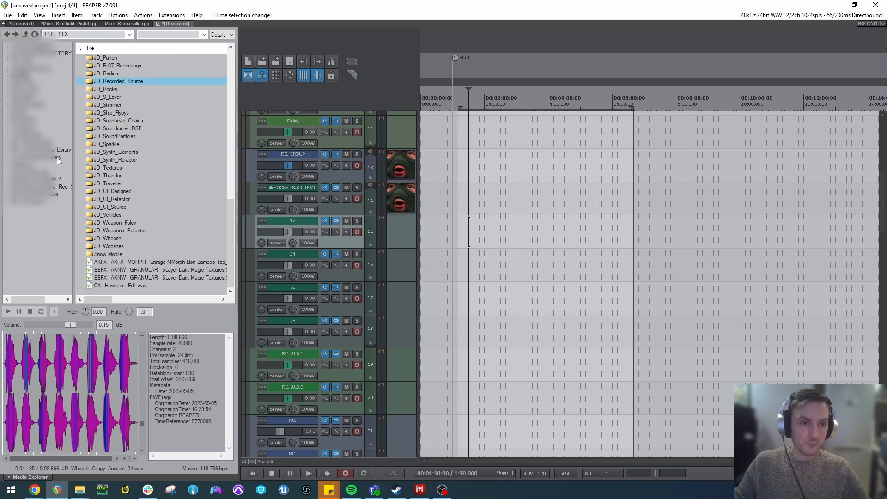
pyautogui.scroll(2, 126, 102)
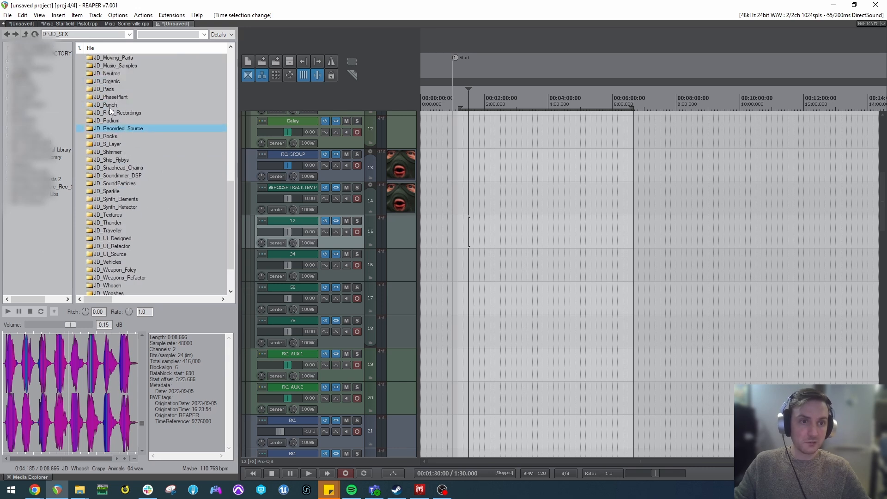
# Insert JD_Phaseplant_UI_Soothe_Hit_01.wav from the JD_PhasePlant folder onto track 12, starting at about 1:02.
pyautogui.doubleClick(112, 97)
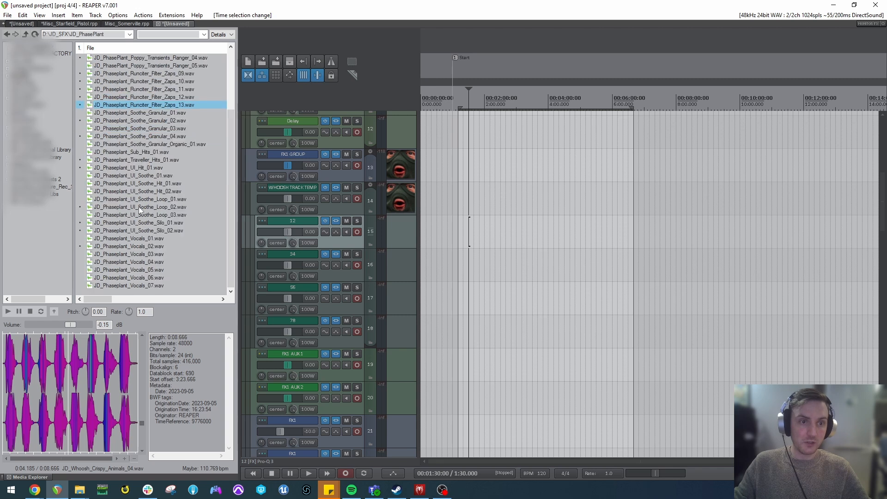
pyautogui.click(137, 183)
pyautogui.moveTo(132, 185); pyautogui.dragTo(463, 233)
pyautogui.scroll(7, 584, 261)
pyautogui.moveTo(690, 241); pyautogui.dragTo(619, 242)
pyautogui.click(339, 276)
pyautogui.click(344, 309)
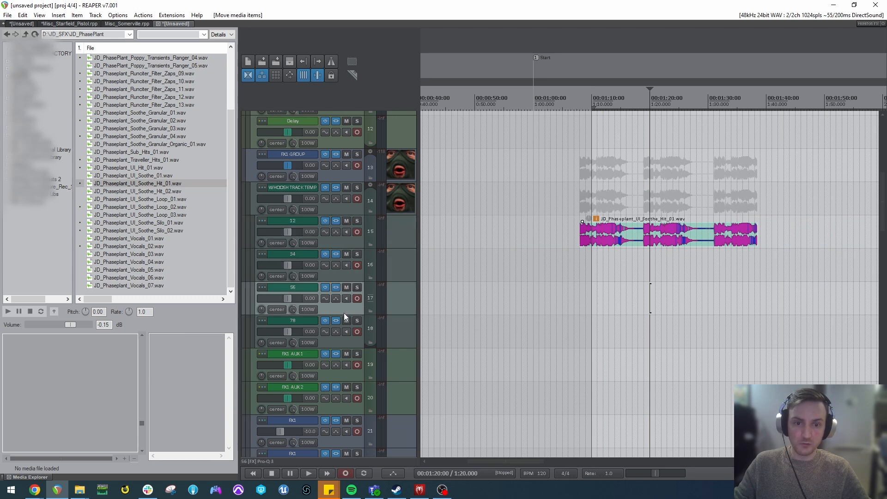
pyautogui.click(343, 344)
pyautogui.moveTo(607, 231); pyautogui.dragTo(573, 231)
# Insert JD_Phaseplant_Soothe_Granular_01.wav onto track 34 and align its start with the Soothe Hit clip at about 1:01.
pyautogui.click(136, 112)
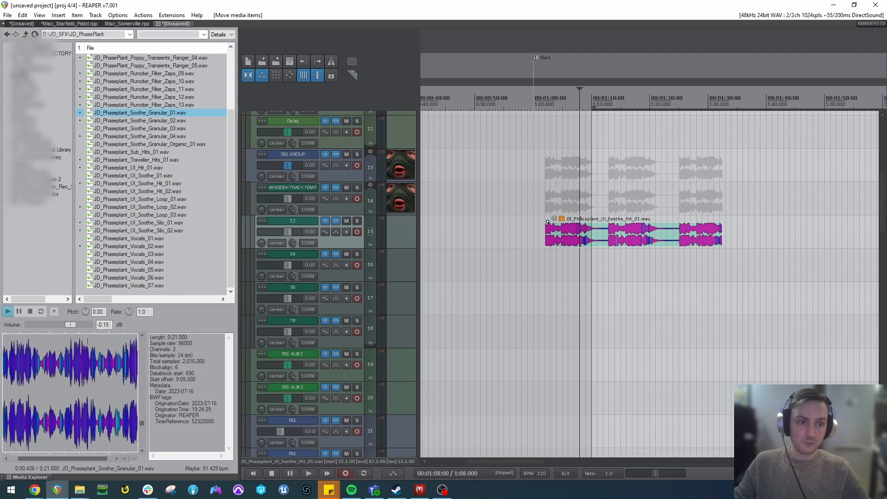
pyautogui.click(141, 143)
pyautogui.moveTo(154, 113); pyautogui.dragTo(550, 266)
pyautogui.click(621, 273)
pyautogui.moveTo(587, 241); pyautogui.dragTo(600, 242)
pyautogui.moveTo(614, 276); pyautogui.dragTo(603, 274)
pyautogui.moveTo(602, 245); pyautogui.dragTo(585, 245)
pyautogui.click(597, 273)
# Insert a section of about 12.5 seconds of JD_PhasePlant_Poppy_Transients_Flanger_03.wav onto track 56, aligned with the clips above.
pyautogui.scroll(3, 154, 164)
pyautogui.click(152, 128)
pyautogui.click(52, 391)
pyautogui.moveTo(20, 389); pyautogui.dragTo(540, 301)
pyautogui.click(574, 303)
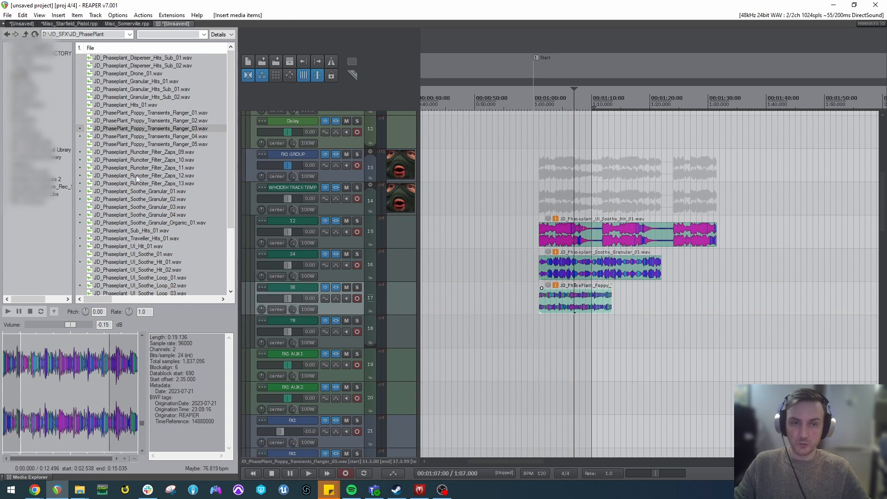
# Insert JD_Cine_Riser_Phaseplant_Synth_06.wav from the JD_Cine_Risers folder onto track 78.
pyautogui.scroll(-3, 146, 199)
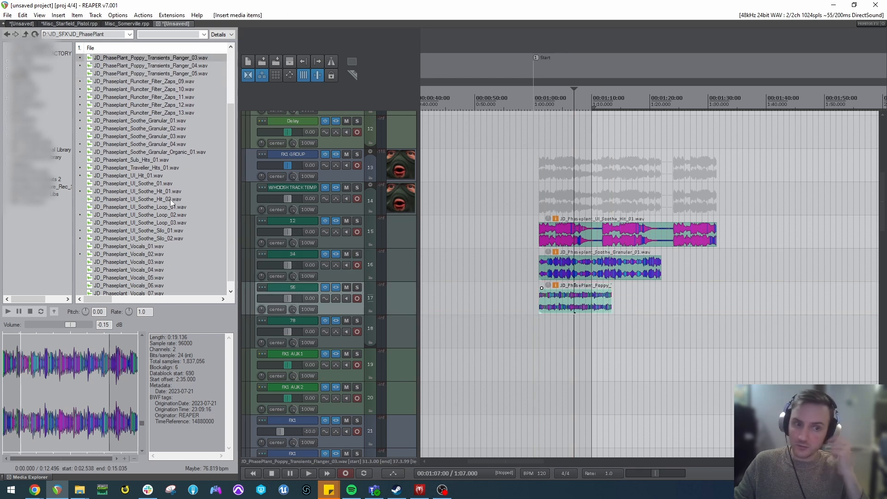
pyautogui.press('BackSpace')
pyautogui.scroll(5, 116, 196)
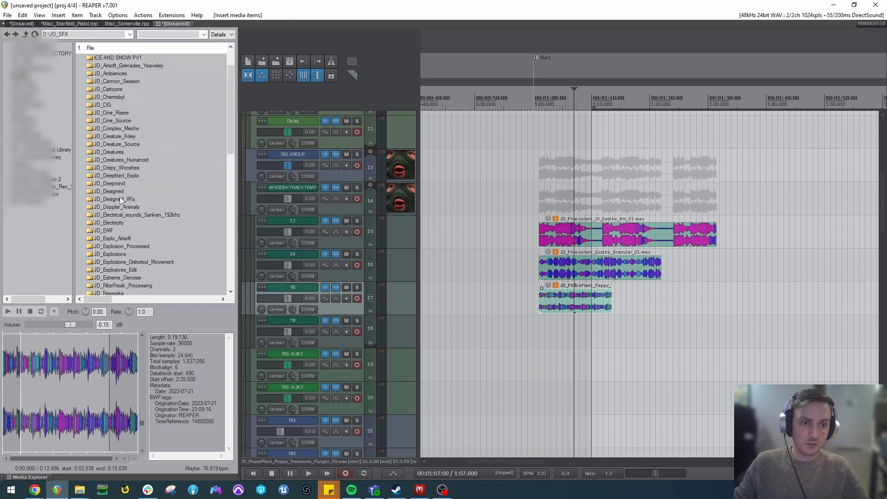
pyautogui.scroll(-4, 145, 124)
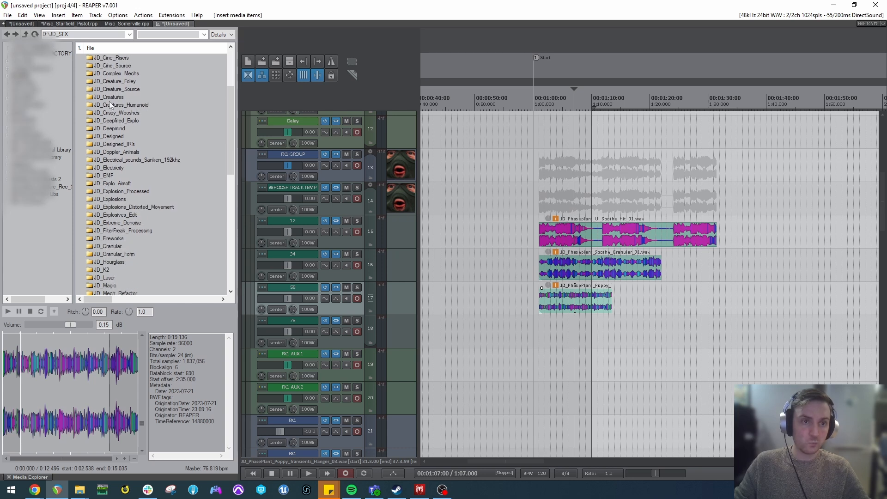
pyautogui.scroll(4, 130, 115)
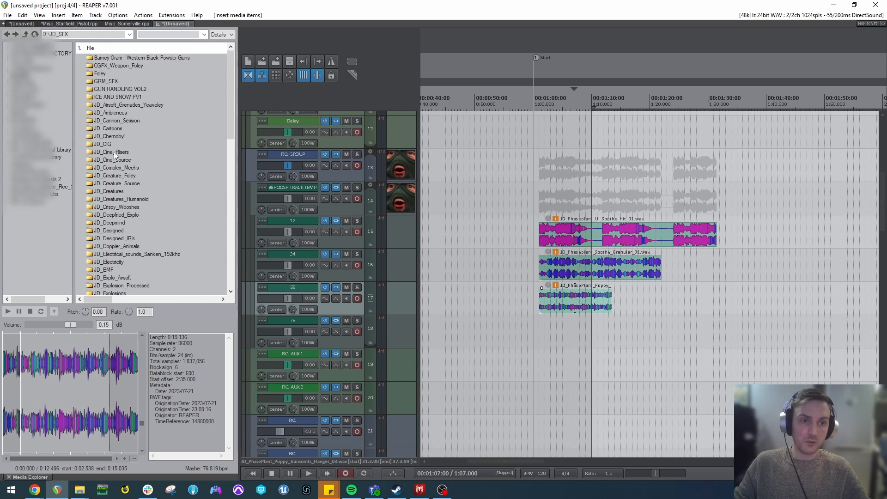
pyautogui.doubleClick(114, 154)
pyautogui.click(122, 97)
pyautogui.click(43, 379)
pyautogui.click(96, 379)
pyautogui.press('space')
pyautogui.moveTo(170, 101); pyautogui.dragTo(535, 331)
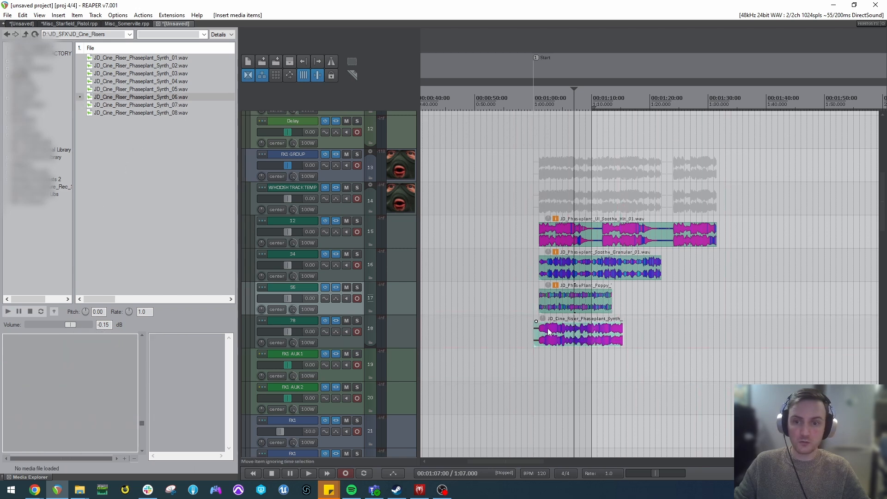
# Line up the riser on track 78 with the other clips and extend the Poppy Transients clip to about 1:28 and the riser to about 1:31.
pyautogui.scroll(3, 535, 332)
pyautogui.moveTo(602, 347); pyautogui.dragTo(634, 347)
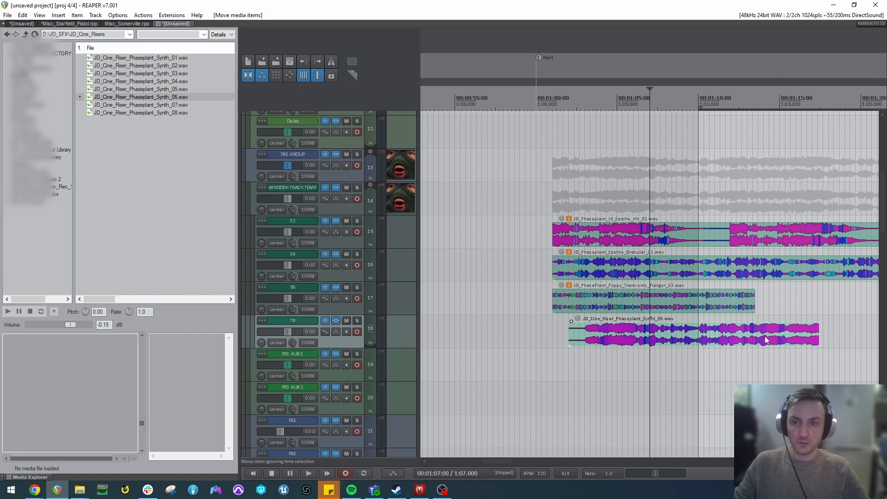
pyautogui.moveTo(703, 341); pyautogui.dragTo(603, 233)
pyautogui.click(625, 303)
pyautogui.scroll(-3, 625, 303)
pyautogui.moveTo(702, 298); pyautogui.dragTo(826, 300)
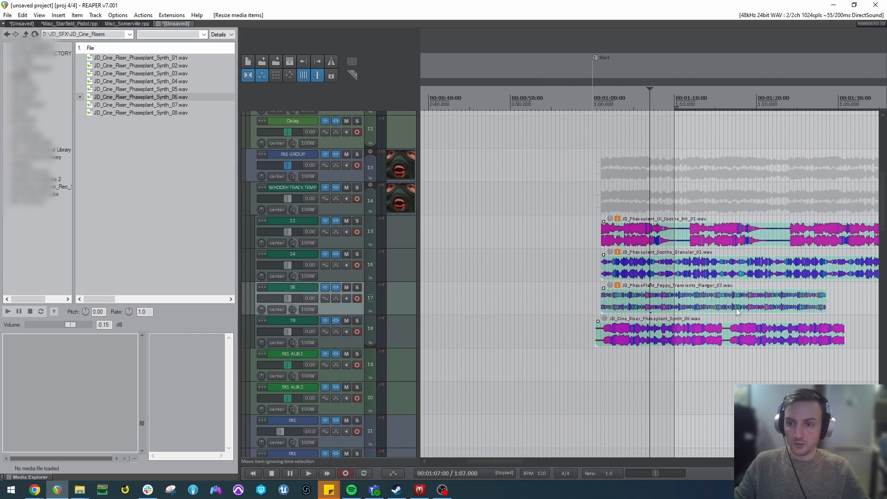
pyautogui.click(698, 298)
# Cut the quiet gap after the first hit out of the Soothe Hit clip on track 12 and move the remainder earlier to close it.
pyautogui.click(694, 243)
pyautogui.click(688, 239)
pyautogui.press('s')
pyautogui.click(675, 238)
pyautogui.press('s')
pyautogui.click(678, 240)
pyautogui.press('Delete')
pyautogui.moveTo(741, 242); pyautogui.dragTo(716, 242)
pyautogui.click(687, 241)
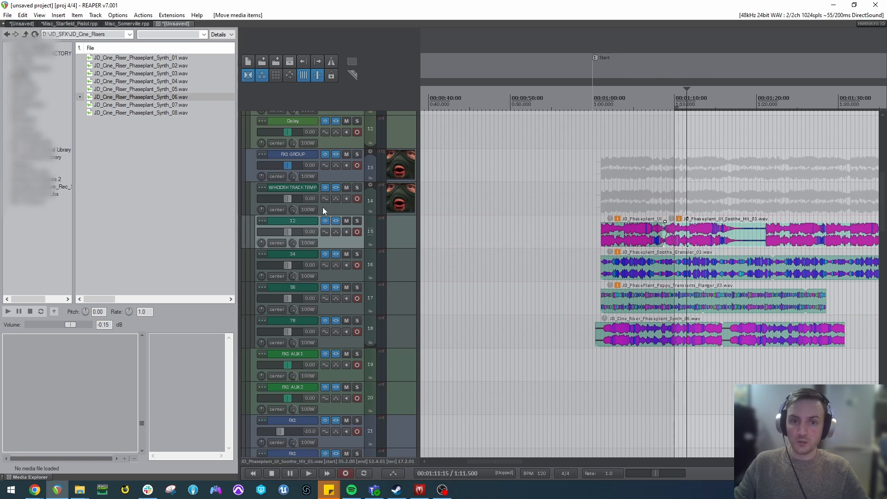
# Play the layered clips from 1:00 while viewing RX 9 Voice De-noise in the WHOOSH TRACK TEMPLATE effects chain.
pyautogui.click(335, 154)
pyautogui.click(587, 198)
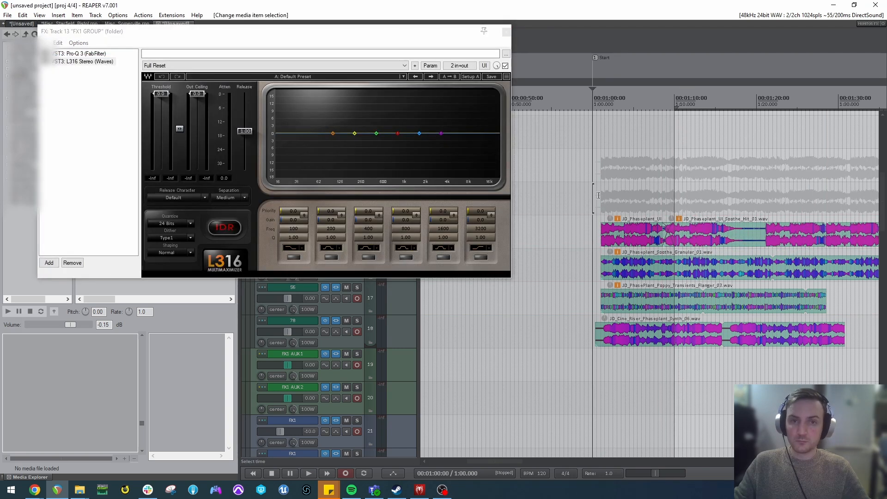
pyautogui.click(507, 31)
pyautogui.click(335, 187)
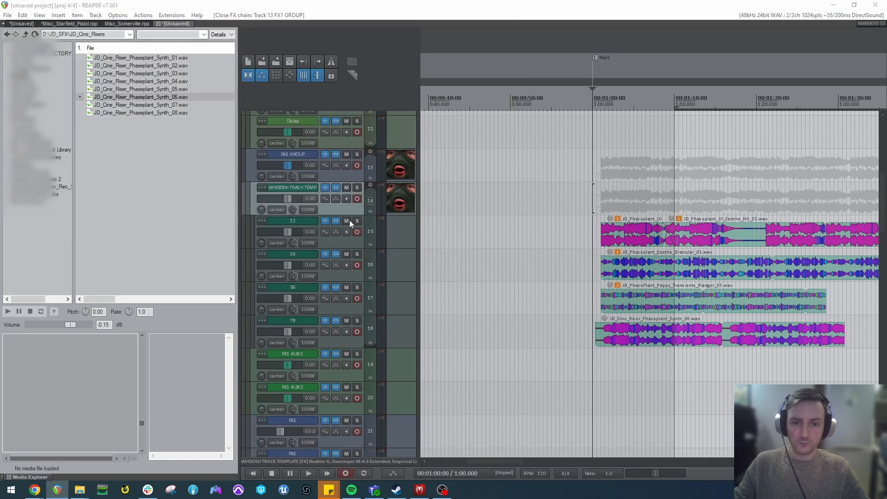
pyautogui.press('space')
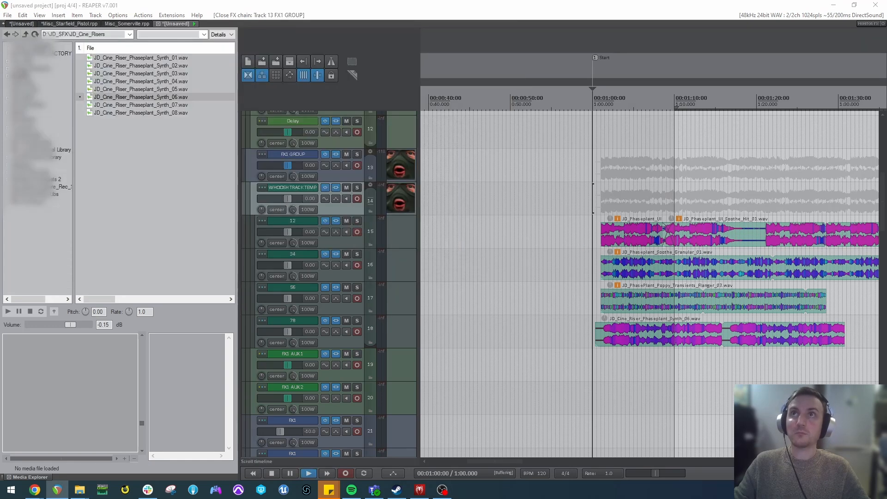
pyautogui.moveTo(588, 2); pyautogui.dragTo(387, 83)
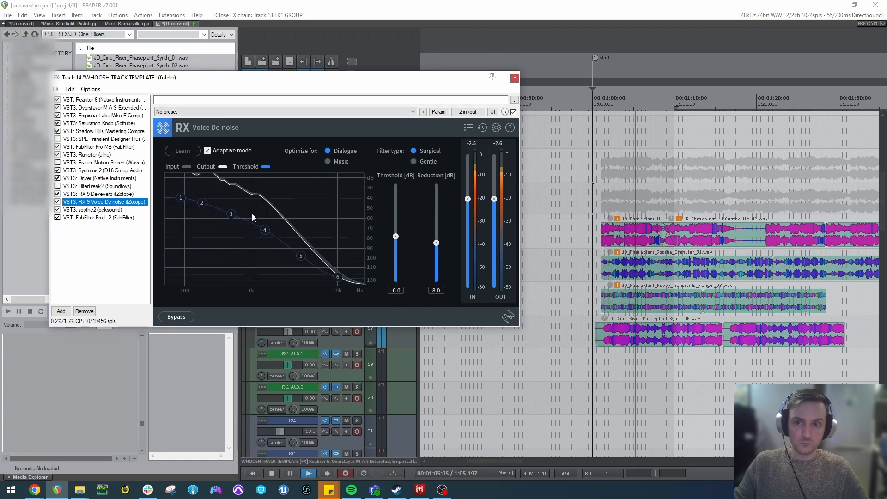
pyautogui.moveTo(175, 80); pyautogui.dragTo(264, 81)
pyautogui.press('space')
pyautogui.moveTo(424, 81); pyautogui.dragTo(386, 89)
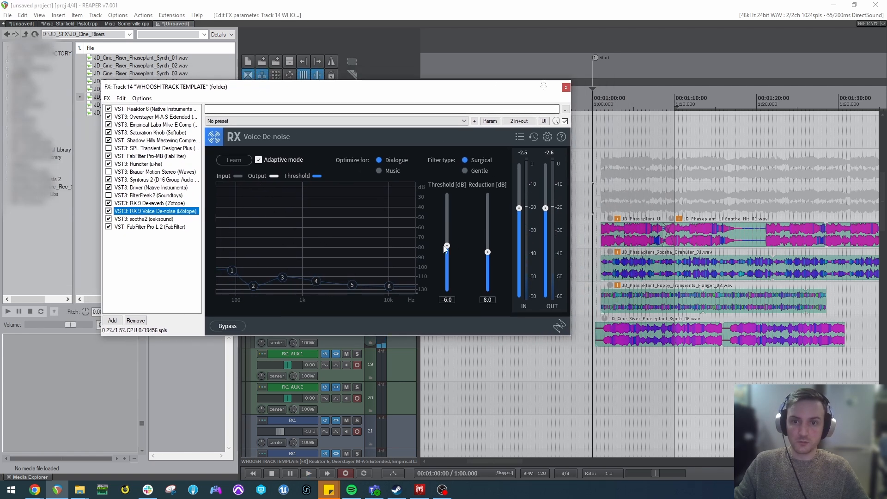
# Open Runciter in the Whoosh track's effects chain, touch its Mix parameter and bring up that parameter's modulation settings clear of the knobs.
pyautogui.click(132, 164)
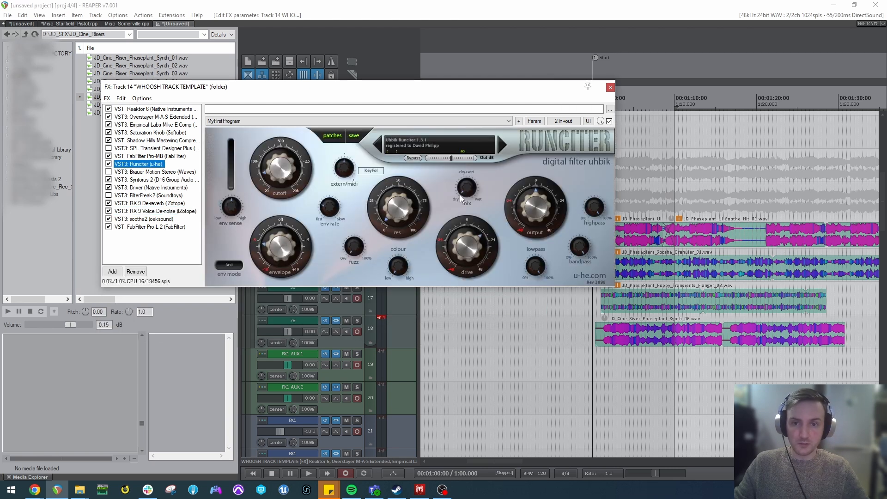
pyautogui.moveTo(473, 196)
pyautogui.mouseDown()
pyautogui.moveTo(472, 184)
pyautogui.moveTo(469, 198)
pyautogui.mouseUp()
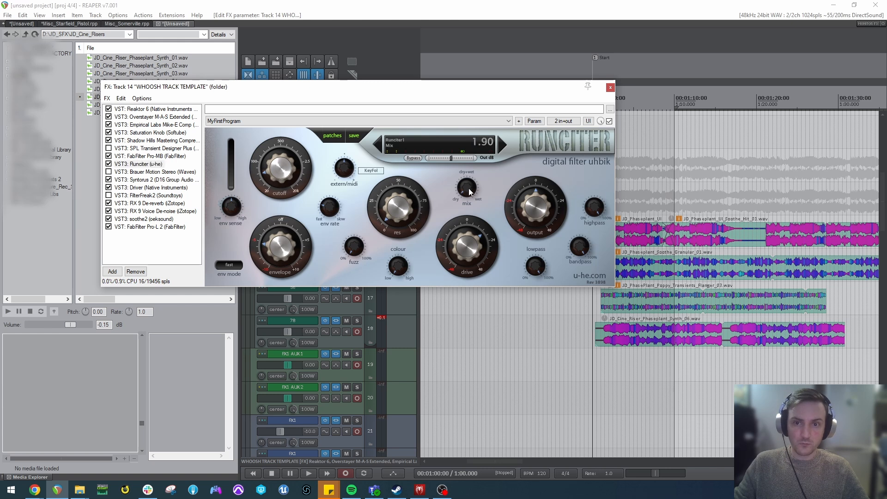
pyautogui.click(539, 124)
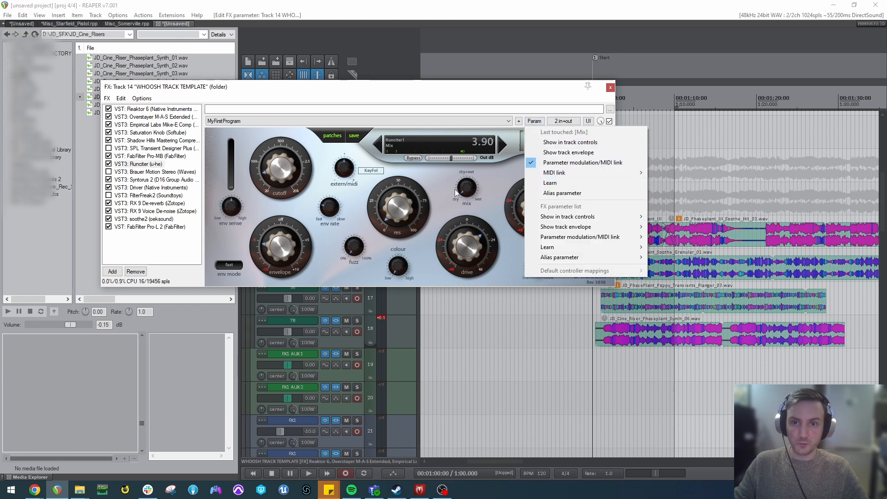
pyautogui.click(411, 148)
pyautogui.moveTo(468, 192); pyautogui.dragTo(467, 182)
pyautogui.click(534, 121)
pyautogui.click(561, 163)
pyautogui.moveTo(50, 30); pyautogui.dragTo(184, 61)
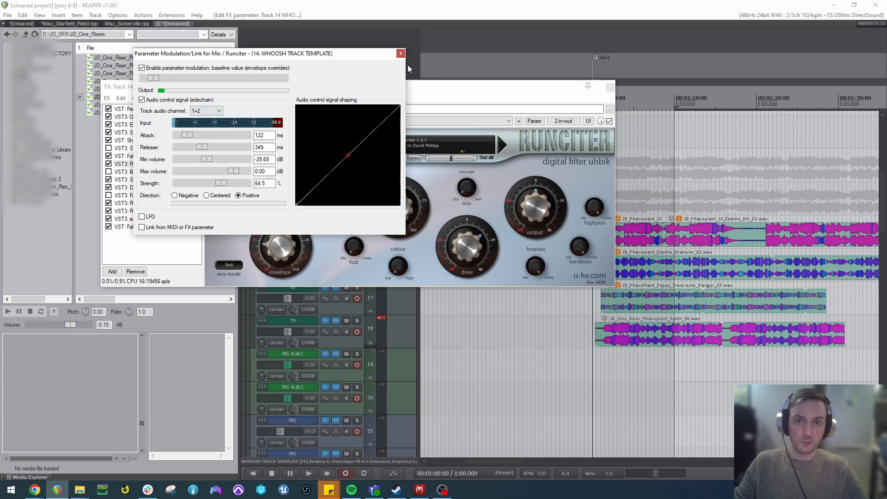
# Lower all the layered clips to -10.6 dB, play them from 1:05 with the Mix modulation input in view, and close the modulation settings.
pyautogui.moveTo(732, 372); pyautogui.dragTo(583, 196)
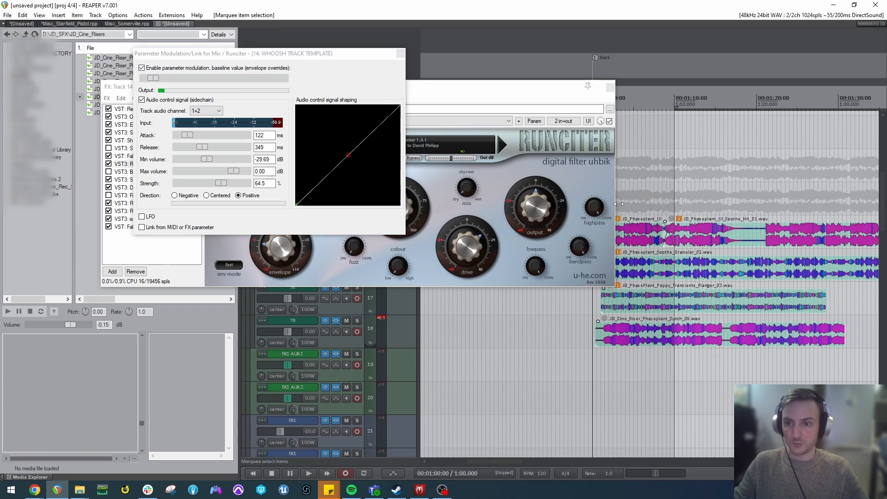
pyautogui.moveTo(671, 218); pyautogui.dragTo(672, 259)
pyautogui.click(633, 199)
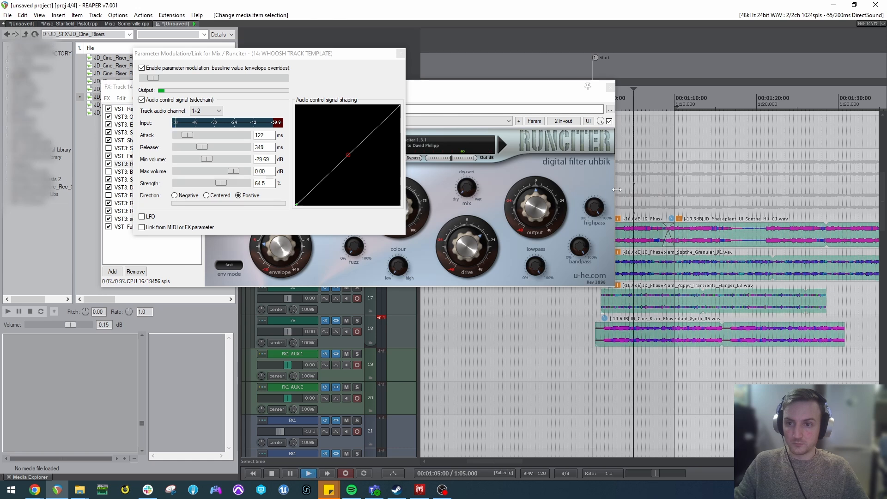
pyautogui.press('space')
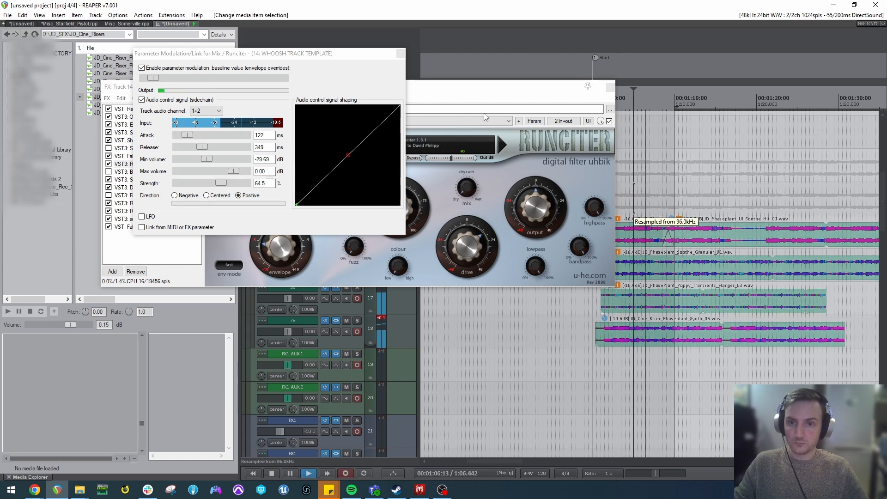
pyautogui.click(400, 53)
pyautogui.press('space')
pyautogui.moveTo(458, 244); pyautogui.dragTo(459, 254)
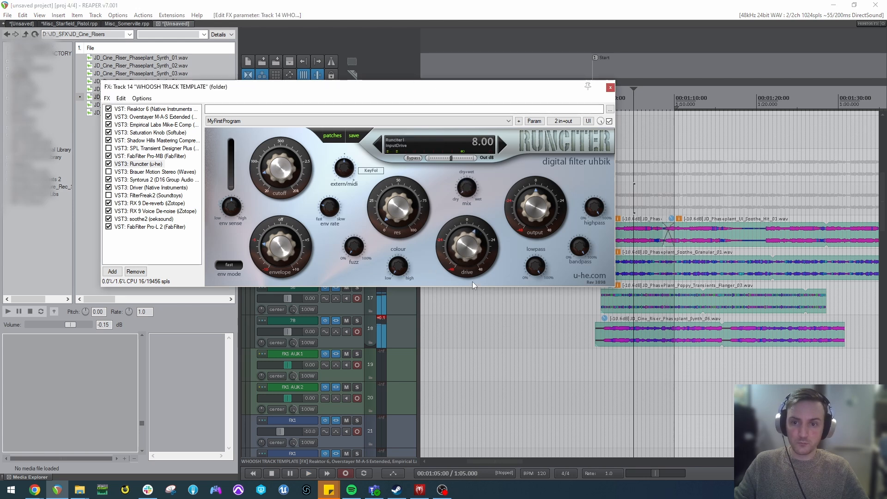
# Remove FilterFreak2 and SPL Transient Designer Plus from the Whoosh track's effects chain.
pyautogui.click(140, 195)
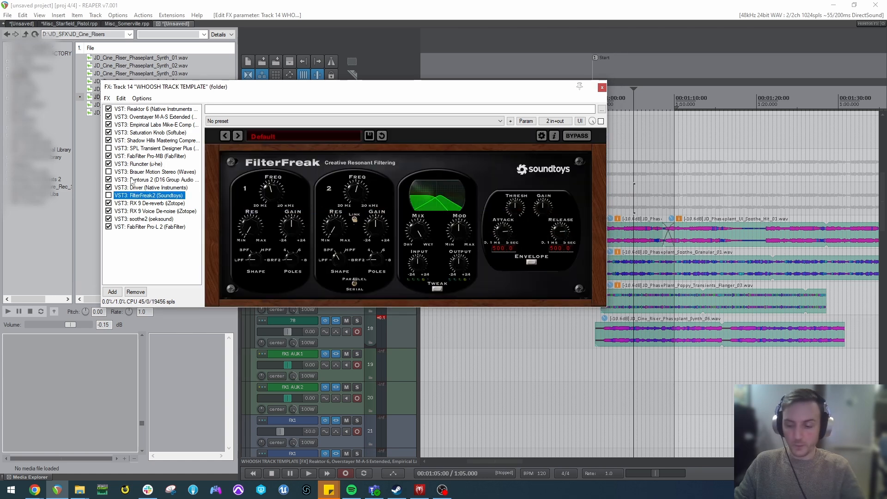
pyautogui.press('Delete')
pyautogui.click(134, 150)
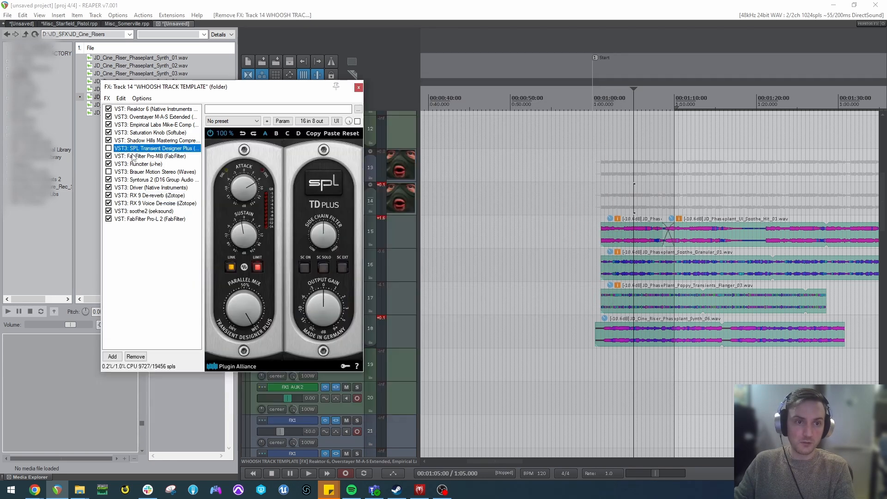
pyautogui.press('Delete')
# Bypass every effect in the chain except Reaktor 6 and briefly play the layered clips from about 1:05.
pyautogui.click(122, 164)
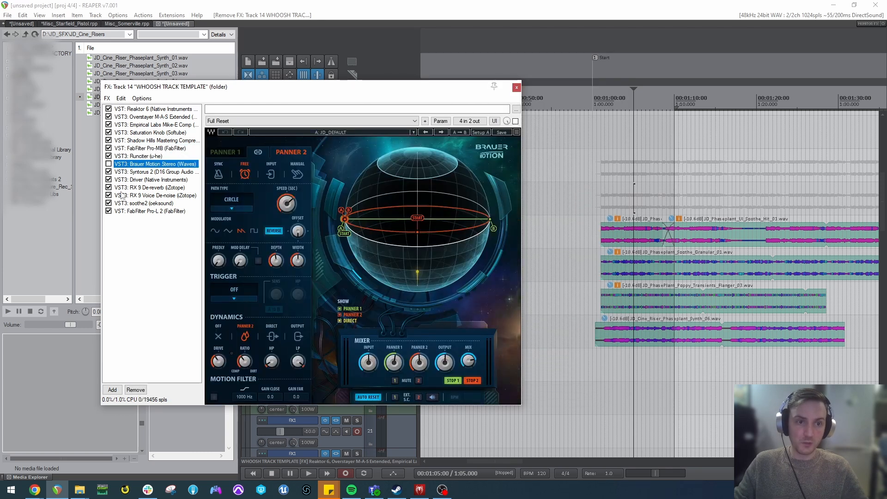
pyautogui.click(108, 117)
pyautogui.click(108, 124)
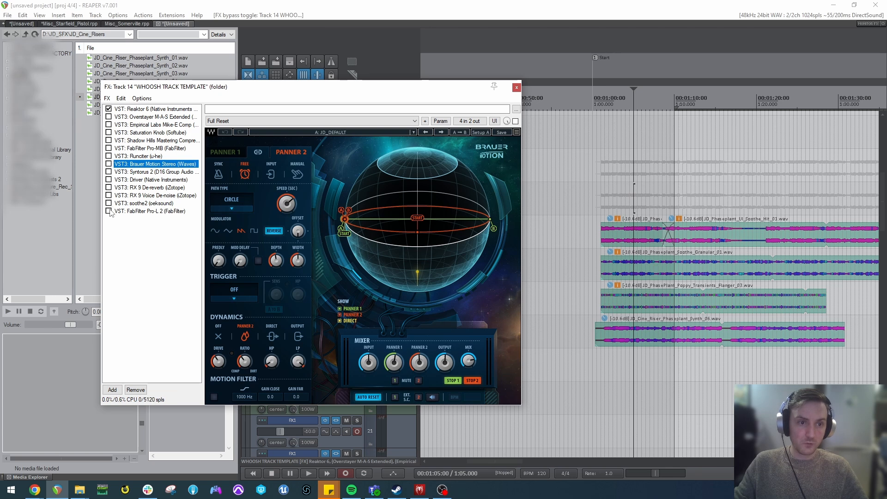
pyautogui.click(594, 172)
pyautogui.press('space')
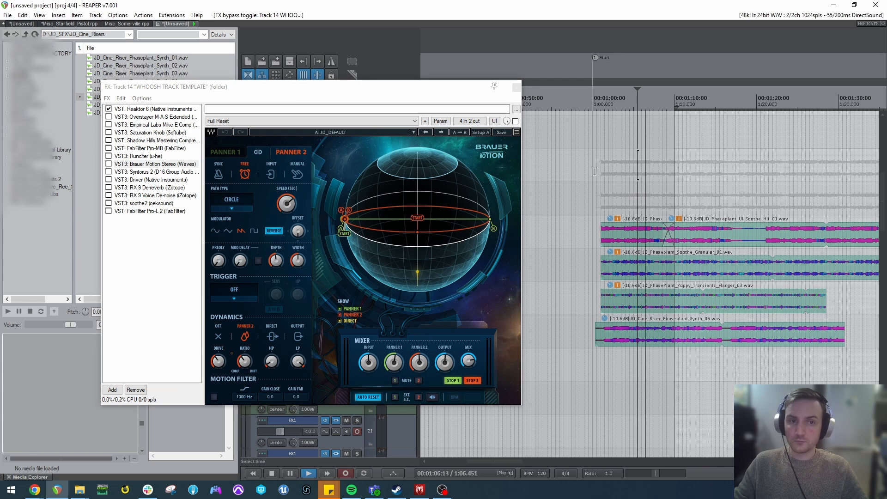
pyautogui.press('space')
# Make a time selection over the layered clips from about 1:05 to 1:18.
pyautogui.click(715, 199)
pyautogui.scroll(-1, 693, 238)
pyautogui.scroll(2, 679, 245)
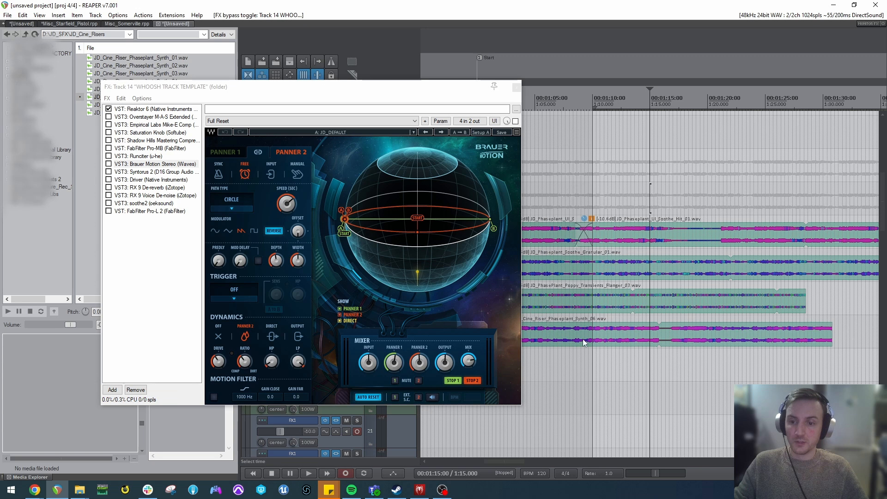
pyautogui.click(561, 399)
pyautogui.moveTo(542, 395); pyautogui.dragTo(680, 380)
pyautogui.click(635, 379)
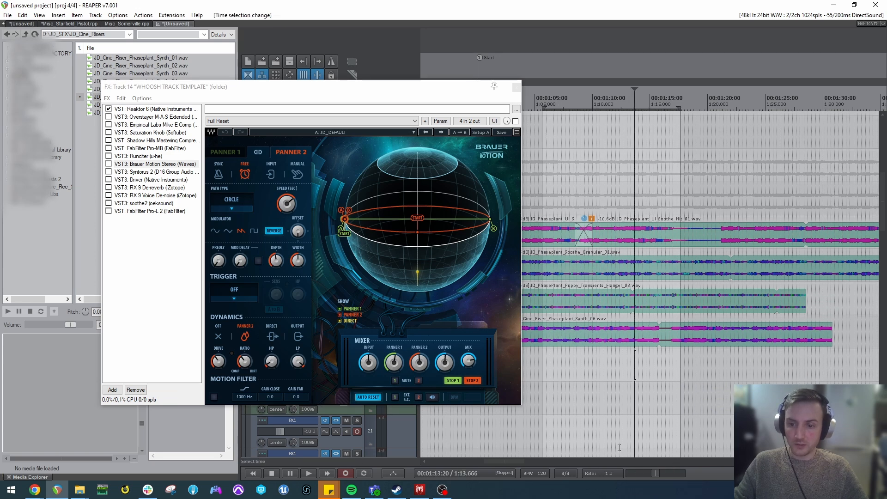
# Audition the clips from 1:05 at playback rates of 0.742 and about 0.47, and reset the rate to 1.0.
pyautogui.moveTo(665, 473); pyautogui.dragTo(645, 471)
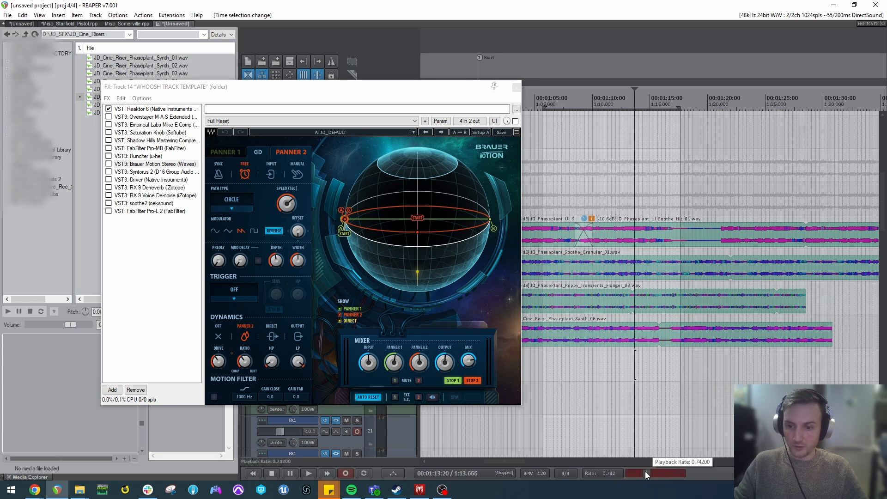
pyautogui.click(536, 372)
pyautogui.press('space')
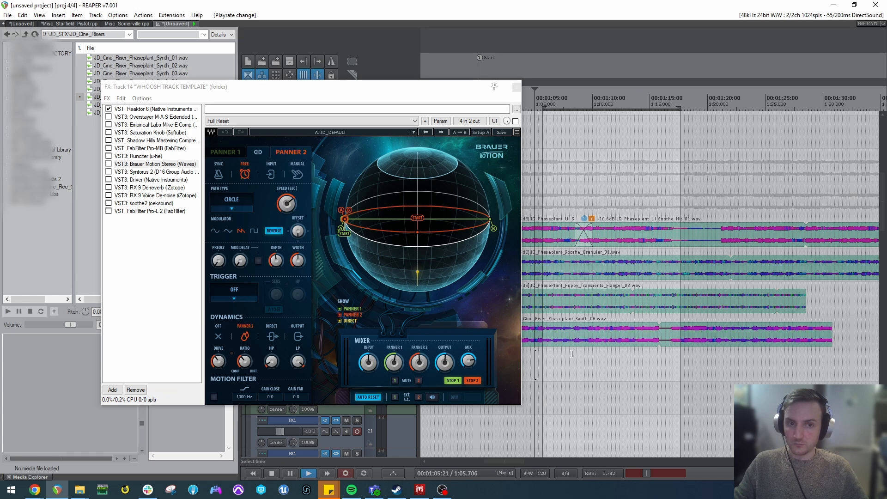
pyautogui.moveTo(652, 471); pyautogui.dragTo(637, 473)
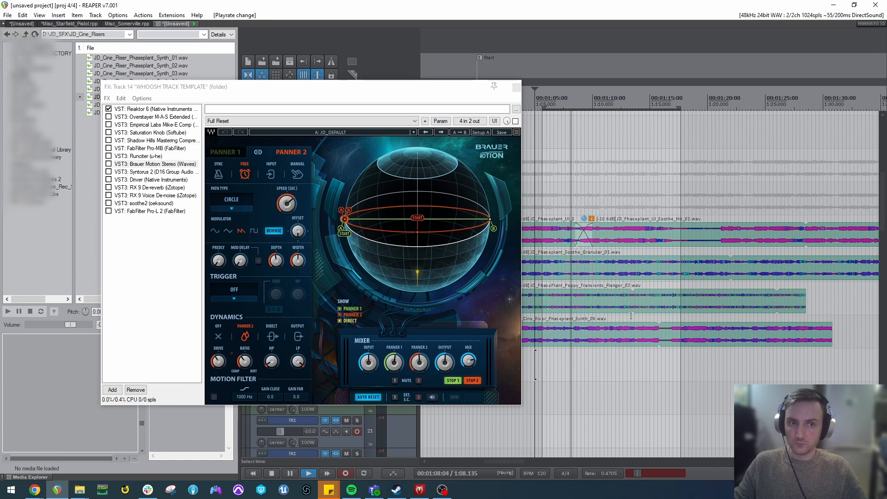
pyautogui.press('space')
pyautogui.moveTo(636, 473); pyautogui.dragTo(647, 473)
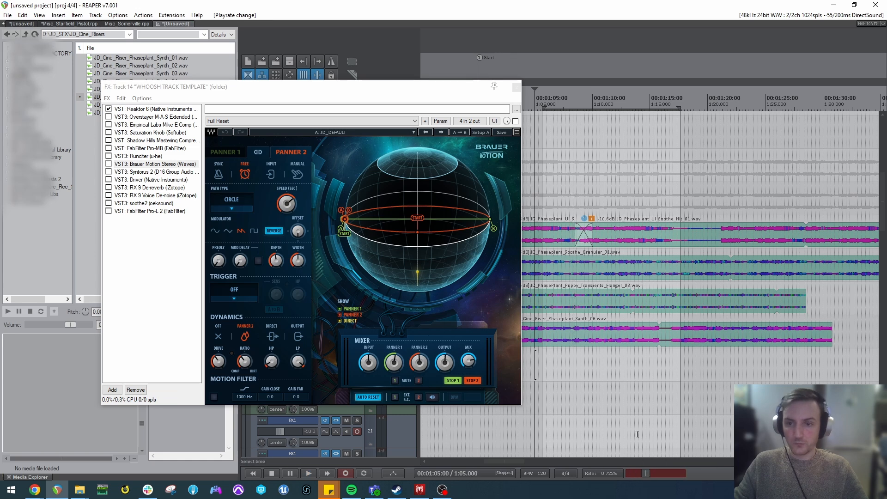
pyautogui.doubleClick(663, 471)
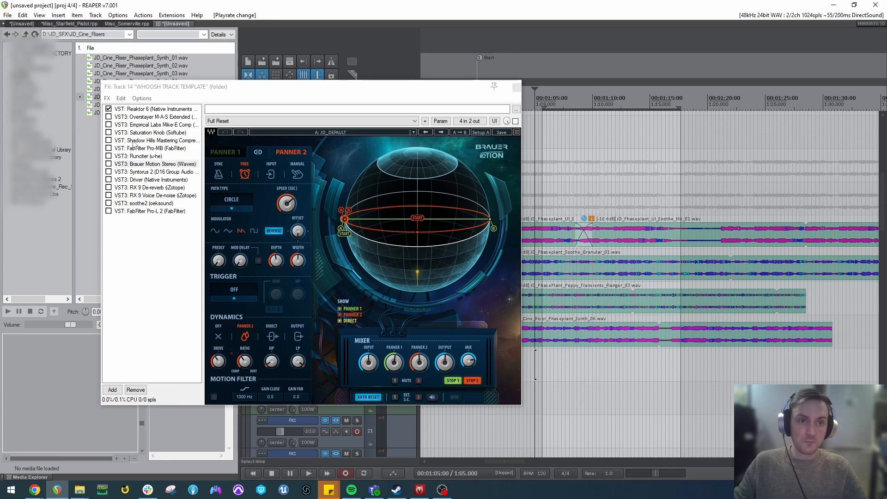
# Enable Overstayer M-A-S Extended in the chain and play the layered clips through it.
pyautogui.click(131, 117)
pyautogui.click(108, 117)
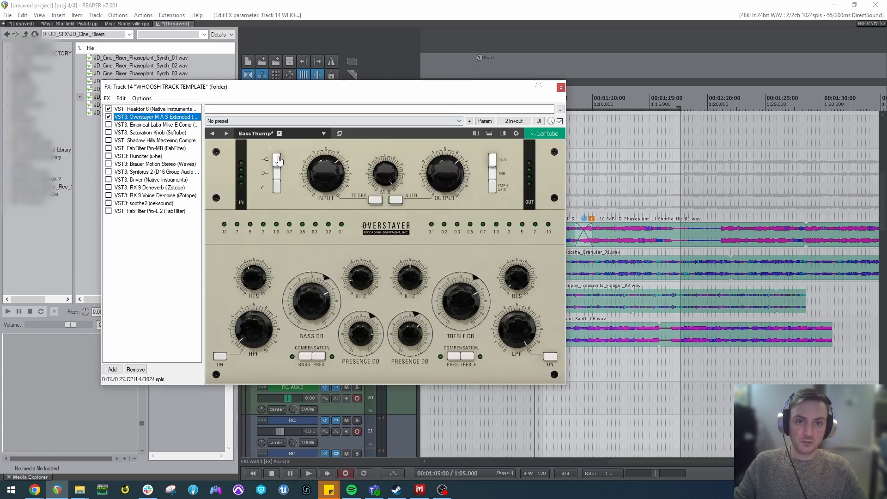
pyautogui.press('space')
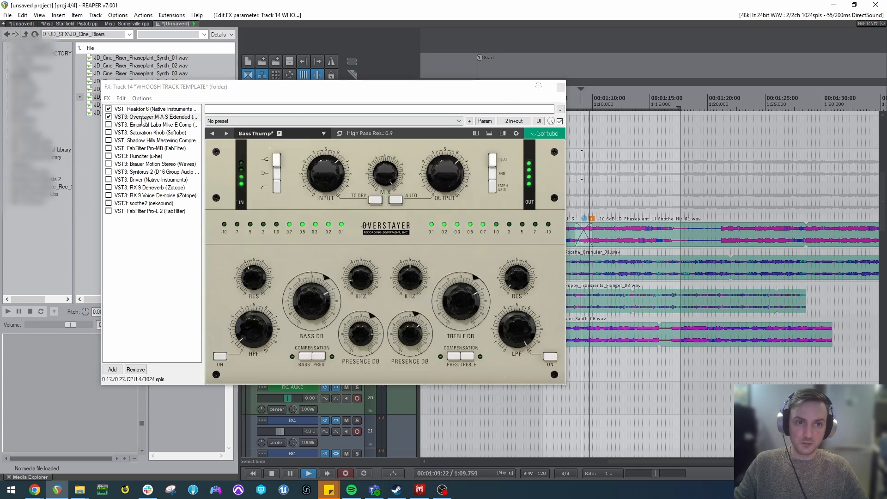
pyautogui.press('space')
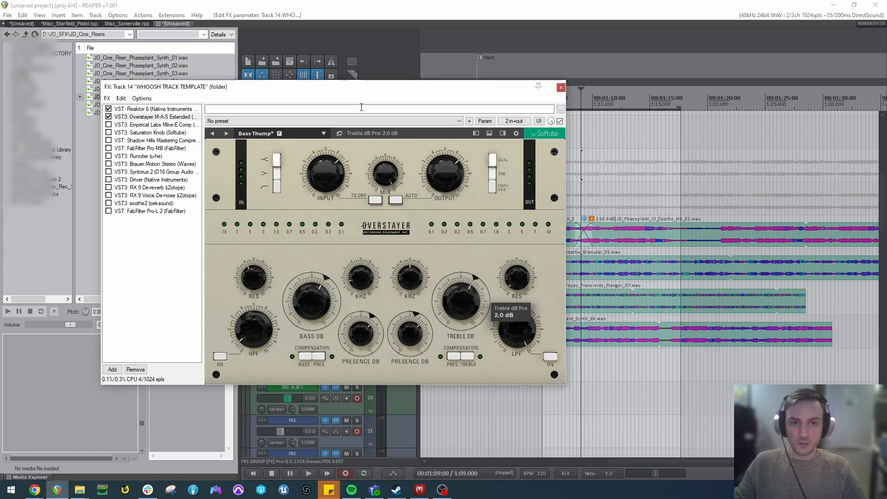
# Reposition the effects window over the tracks, set Overstayer M-A-S Extended's Input to 5.6 and adjust its Mix.
pyautogui.moveTo(364, 89); pyautogui.dragTo(396, 250)
pyautogui.scroll(2, 302, 174)
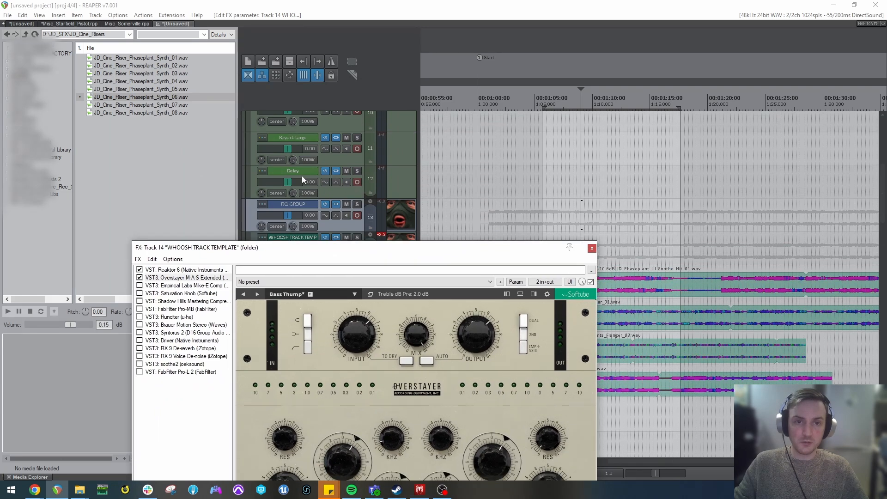
pyautogui.scroll(3, 301, 170)
pyautogui.moveTo(351, 247); pyautogui.dragTo(324, 143)
pyautogui.moveTo(332, 232); pyautogui.dragTo(333, 241)
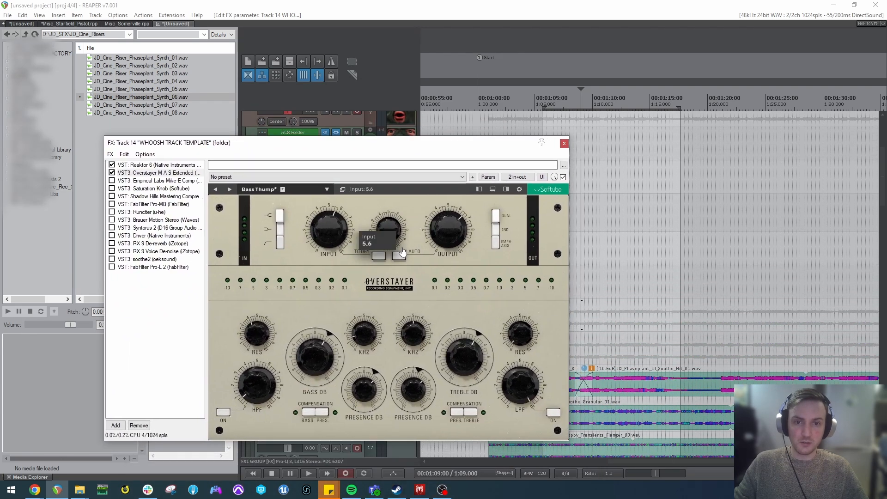
pyautogui.moveTo(389, 219); pyautogui.dragTo(396, 234)
# Enable the Empirical Labs Mike-E Comp, adjust its Drive, and set the preamp gain to 0 dB and Out to 5.90.
pyautogui.click(139, 181)
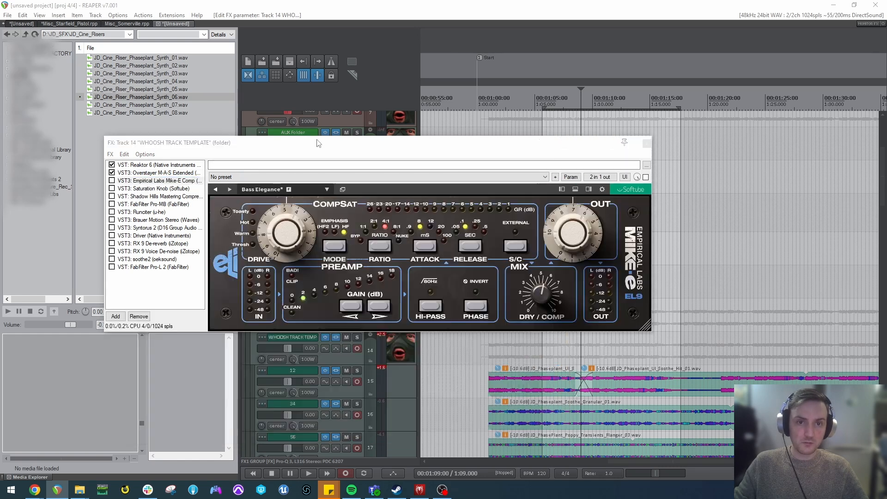
pyautogui.click(111, 180)
pyautogui.moveTo(298, 224); pyautogui.dragTo(299, 233)
pyautogui.click(291, 303)
pyautogui.moveTo(578, 231); pyautogui.dragTo(578, 242)
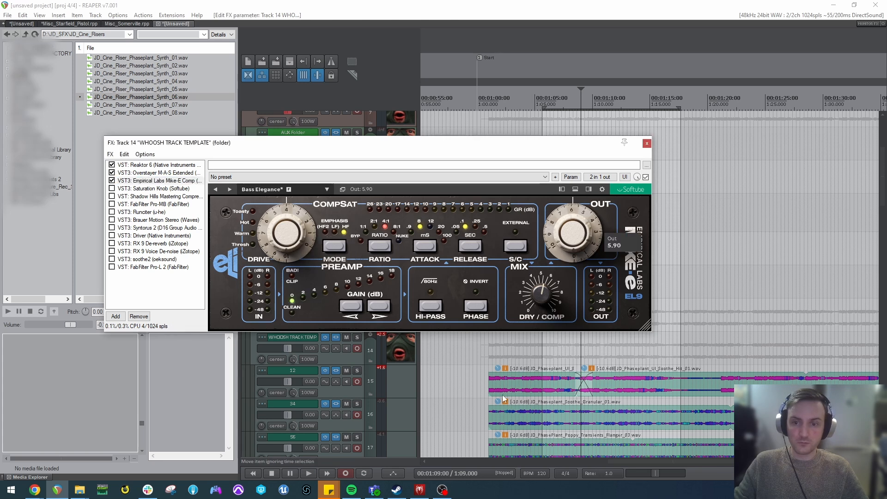
# Play the layered clips from 1:04 while viewing the Mike-E Comp's compression ratio and level meters.
pyautogui.click(524, 383)
pyautogui.press('space')
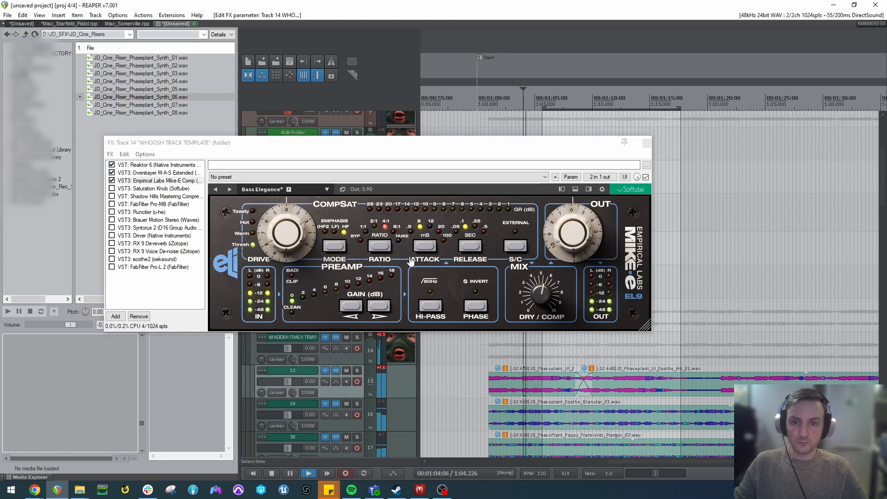
pyautogui.click(375, 227)
pyautogui.press('space')
# Enable Saturation Knob and Shadow Hills Mastering Compressor in the chain and play the clips through them with the compressor in view.
pyautogui.click(113, 189)
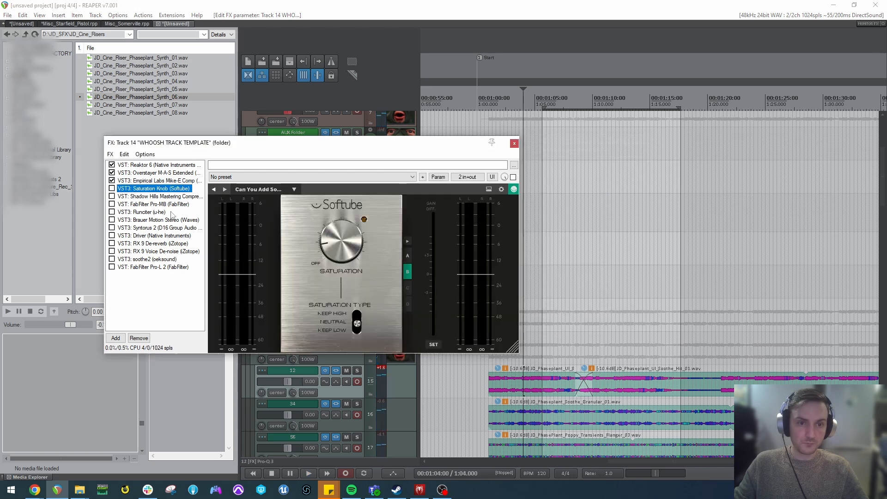
pyautogui.moveTo(354, 241)
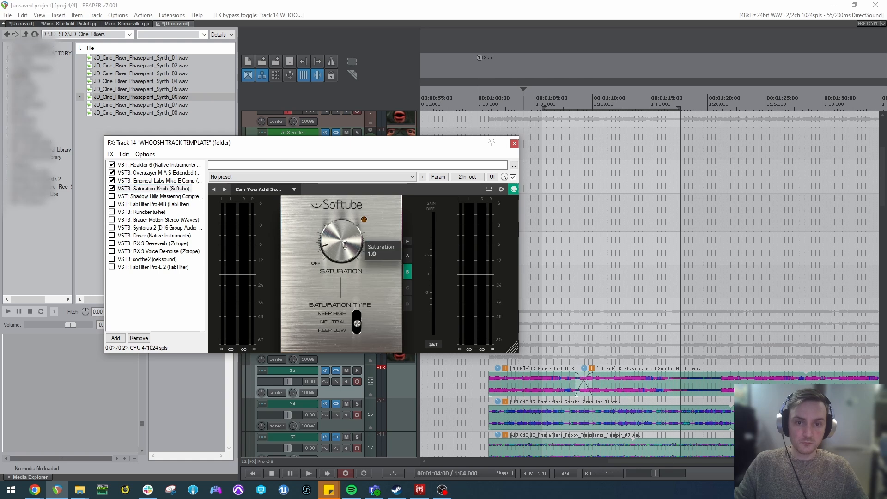
pyautogui.click(112, 195)
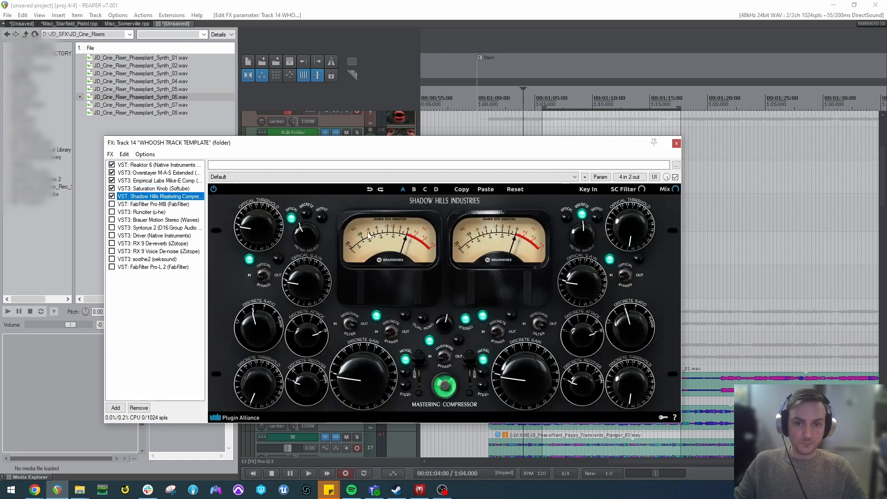
pyautogui.moveTo(433, 145); pyautogui.dragTo(398, 93)
pyautogui.press('space')
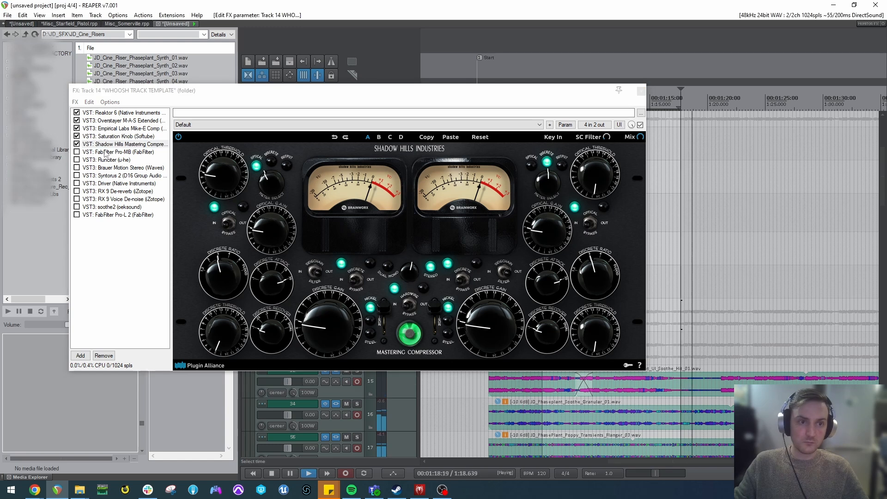
# Enable FabFilter Pro-MB, play the clips through it from about 1:13, and open the controls of its lowest band.
pyautogui.click(106, 153)
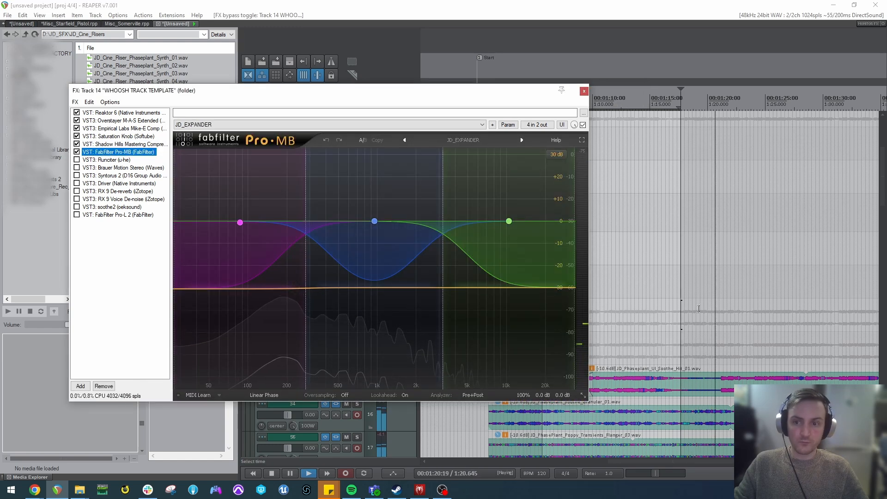
pyautogui.click(699, 308)
pyautogui.click(631, 283)
pyautogui.press('space')
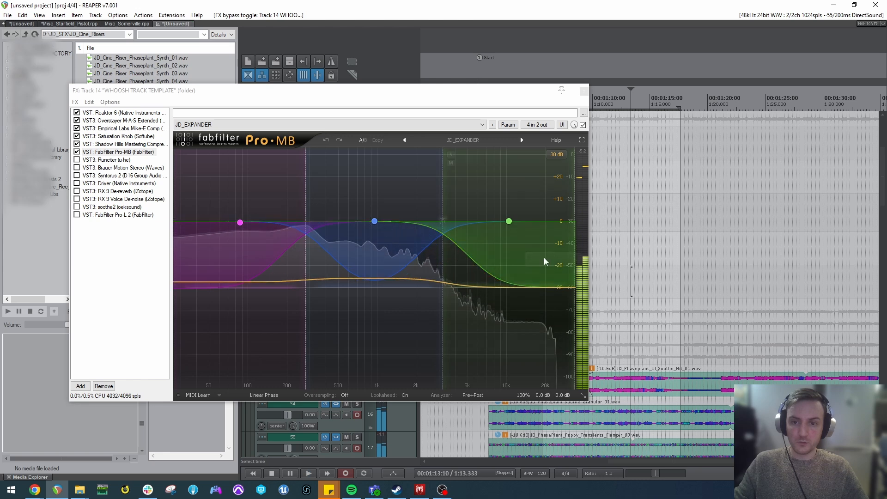
pyautogui.click(240, 223)
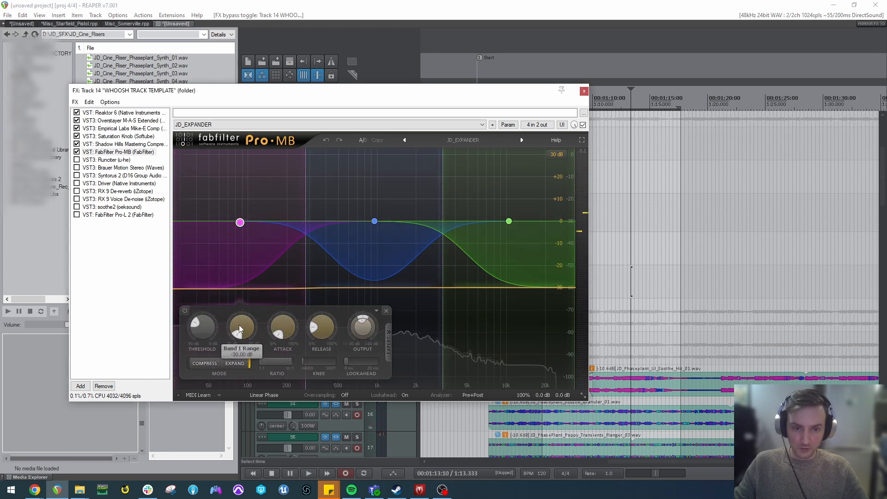
# Inspect the threshold and range controls of Pro-MB's middle and high bands, and play the clips from about 1:12.
pyautogui.click(351, 195)
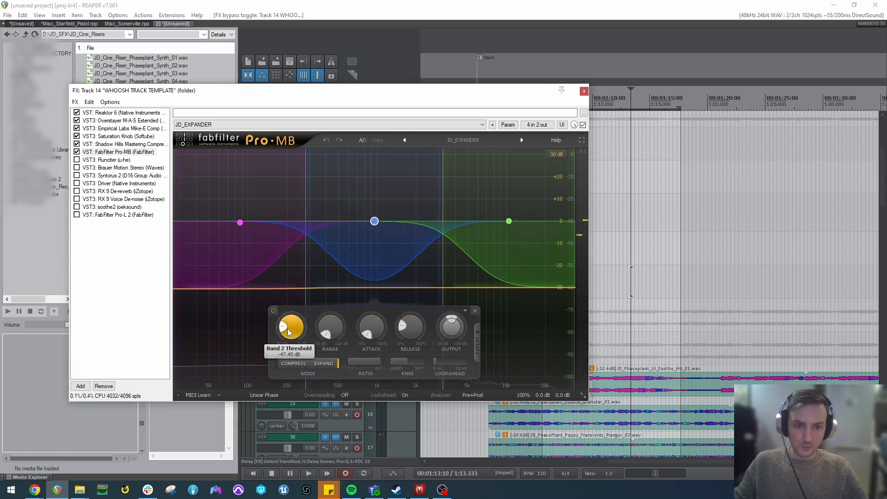
pyautogui.click(254, 227)
pyautogui.click(349, 217)
pyautogui.click(511, 186)
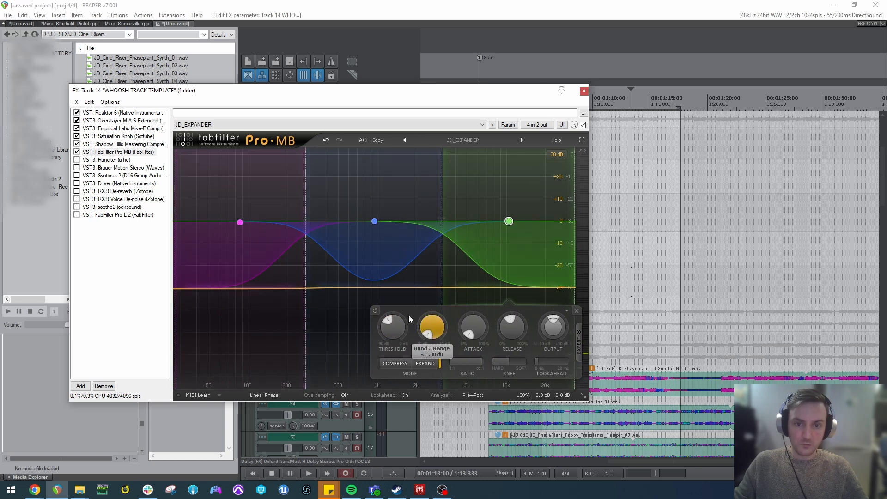
pyautogui.click(619, 307)
pyautogui.press('space')
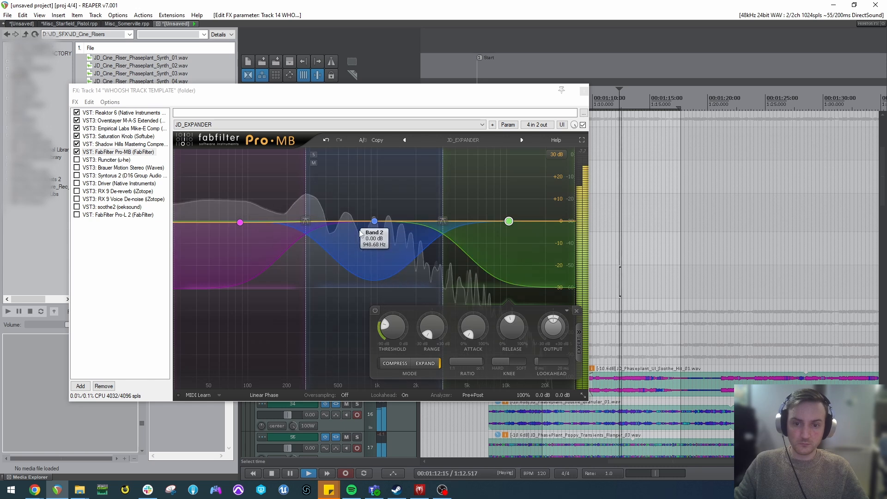
pyautogui.press('space')
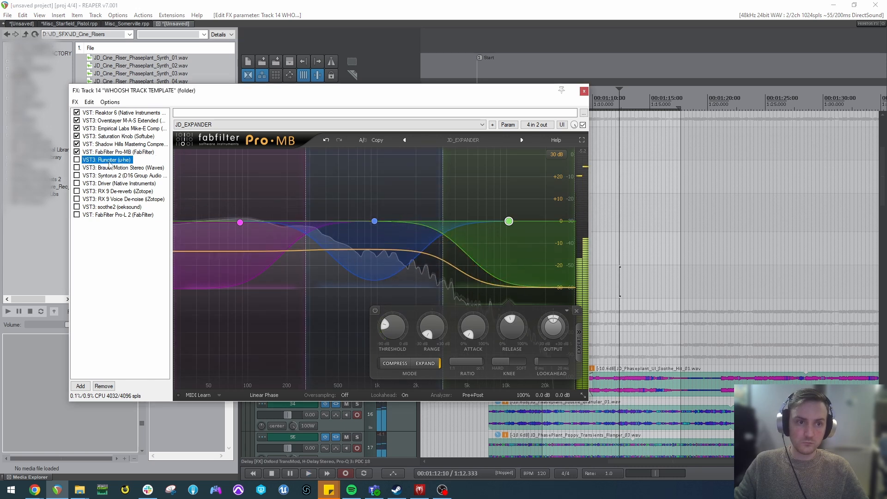
# View Runciter while leaving it bypassed, enable Brauer Motion Stereo, and play the clips through it from 1:06.
pyautogui.click(107, 159)
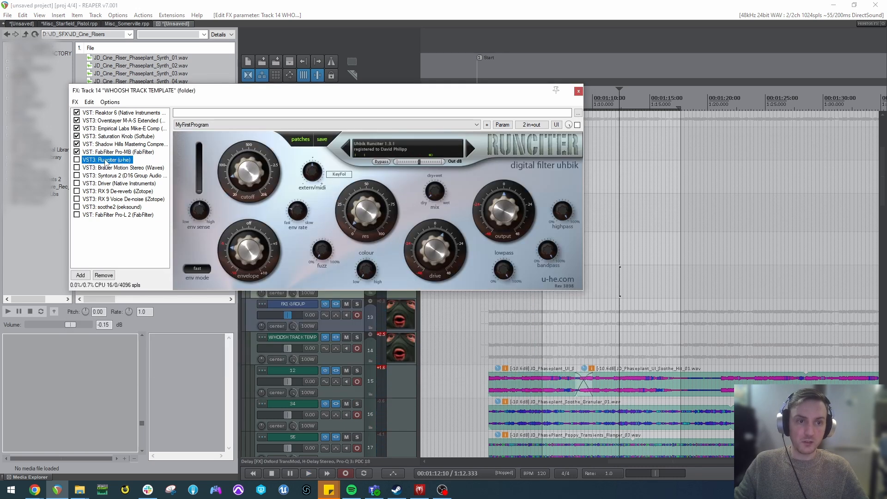
pyautogui.click(97, 167)
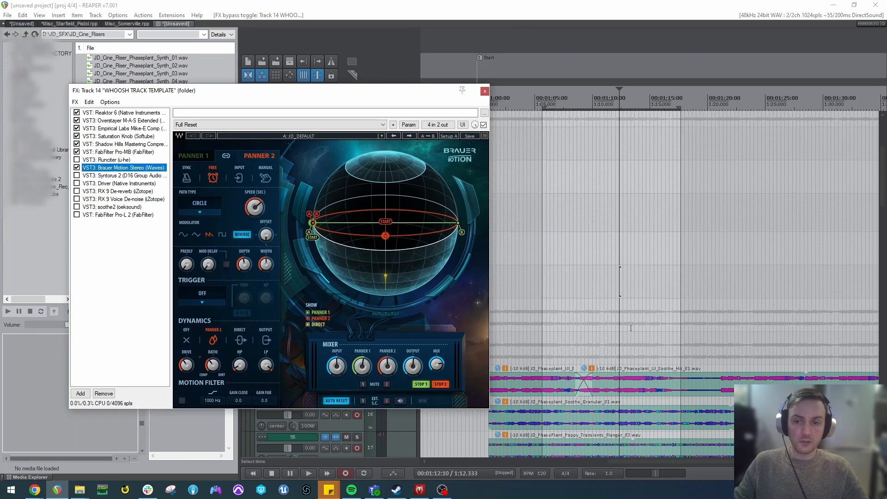
pyautogui.click(585, 302)
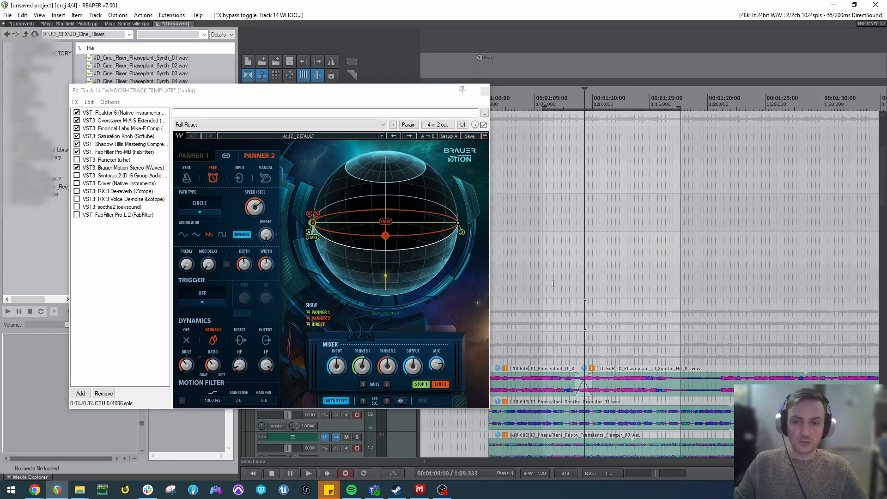
pyautogui.click(547, 267)
pyautogui.press('space')
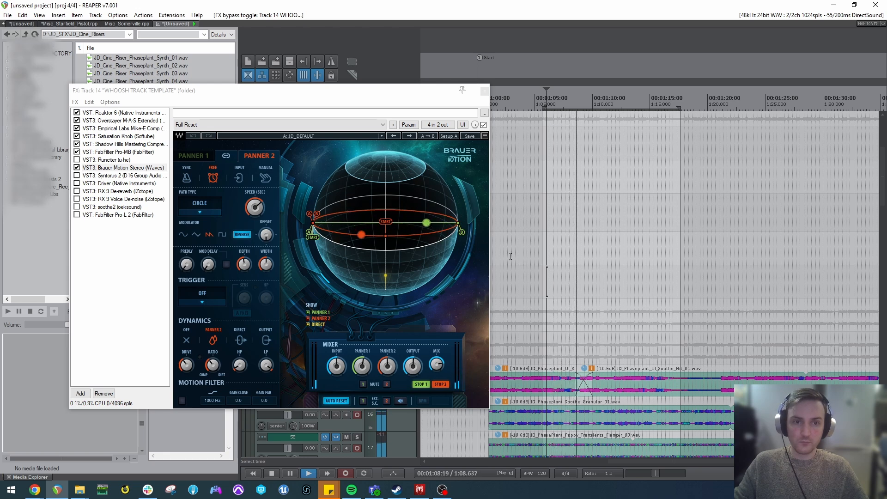
pyautogui.press('space')
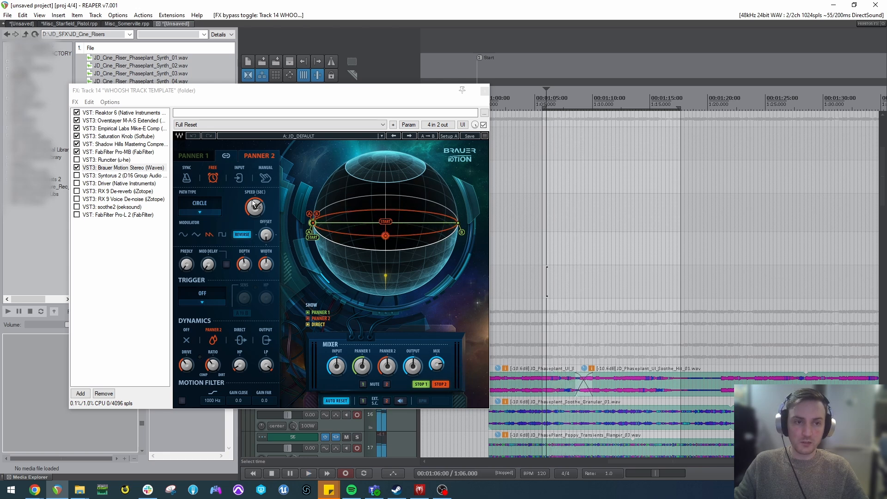
# Enable the Syntorus 2 chorus in the chain and play the clips through it from about 1:03.
pyautogui.click(117, 176)
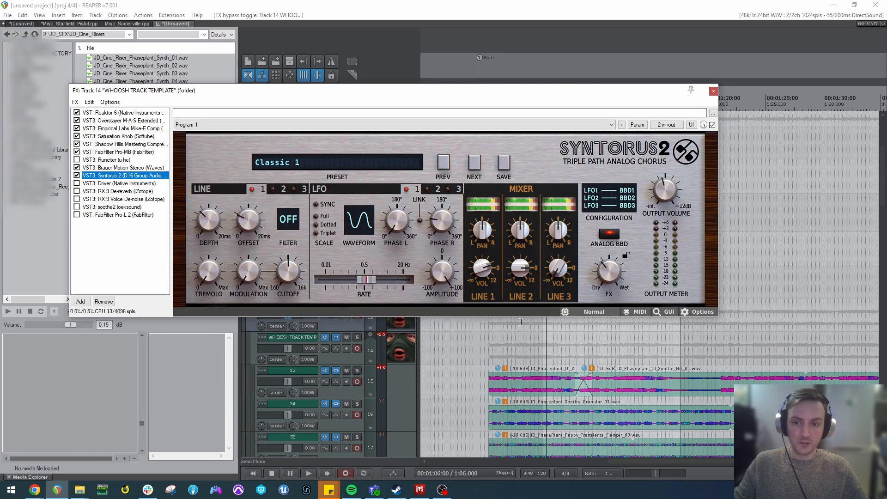
pyautogui.click(515, 320)
pyautogui.press('space')
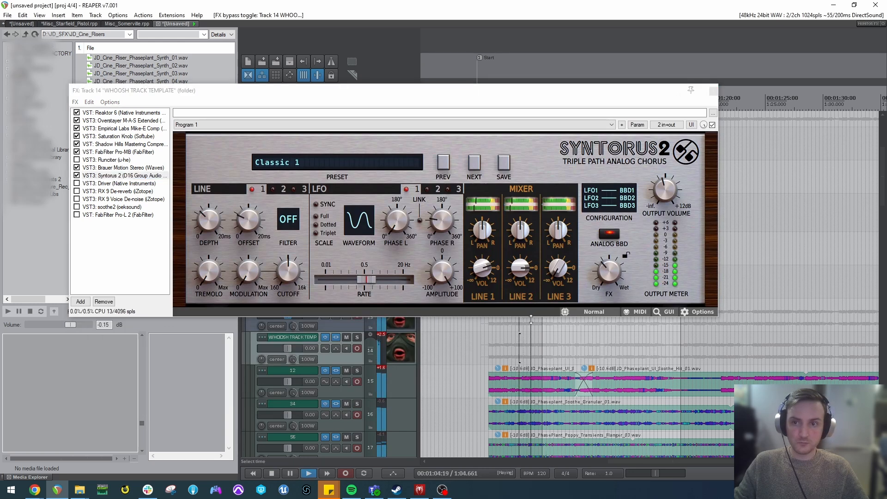
pyautogui.click(606, 272)
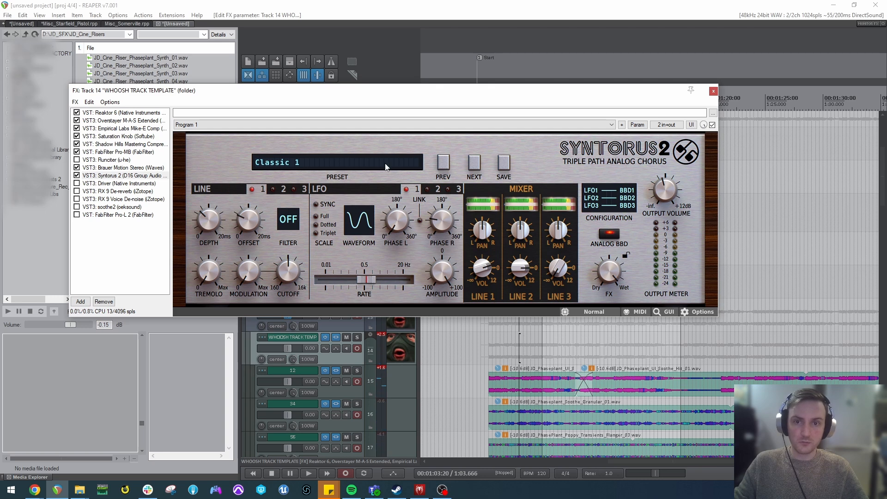
# Load the JD_DEFAULT preset in Syntorus 2 and play the clips with it from about 1:07.
pyautogui.click(479, 162)
pyautogui.click(480, 164)
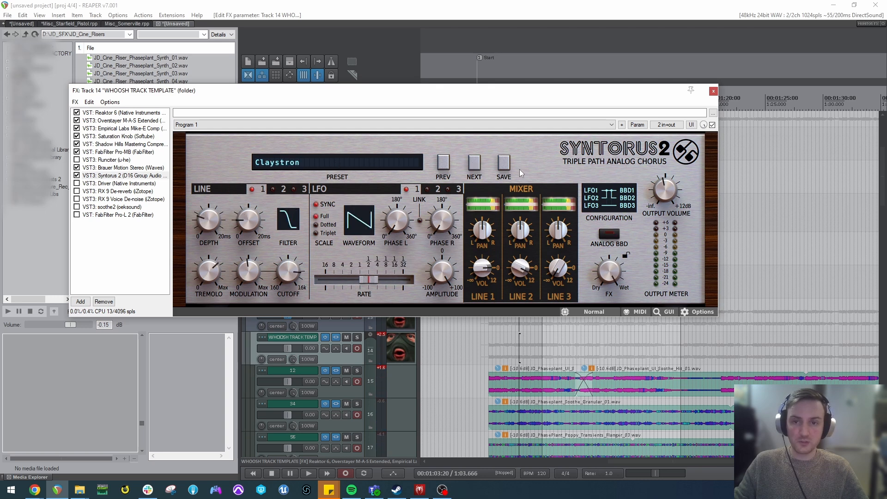
pyautogui.click(331, 164)
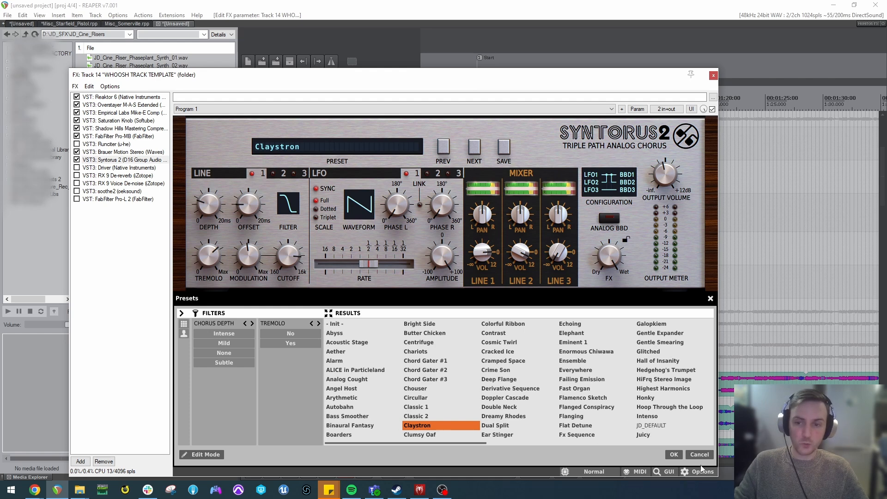
pyautogui.doubleClick(651, 425)
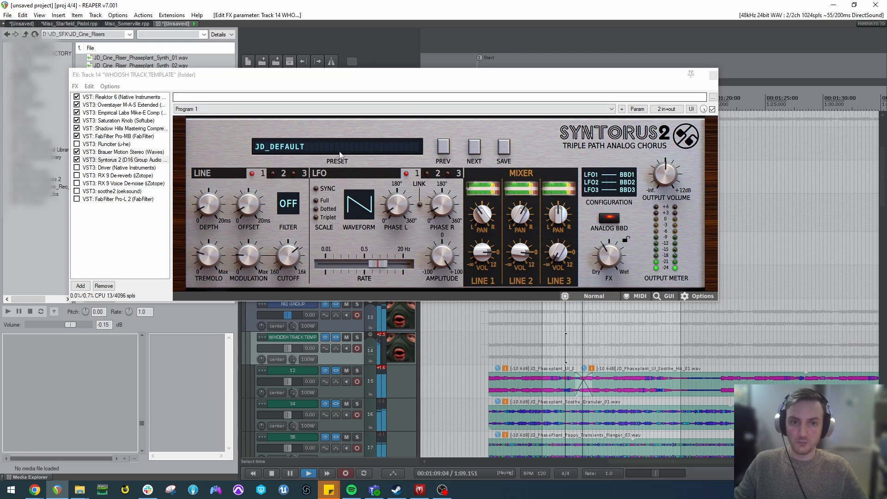
pyautogui.scroll(2, 611, 255)
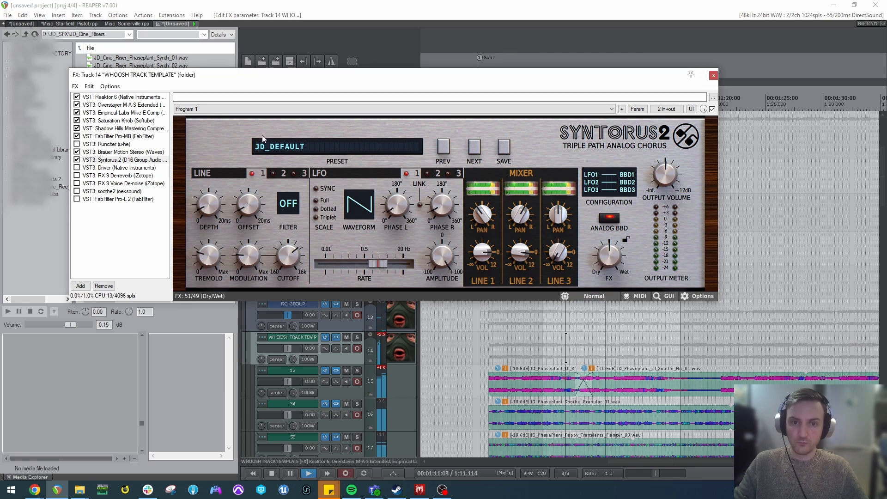
pyautogui.press('space')
# Enable Driver, view the parameter modulation settings of its Frequency, and play the clips from 1:06.
pyautogui.click(92, 168)
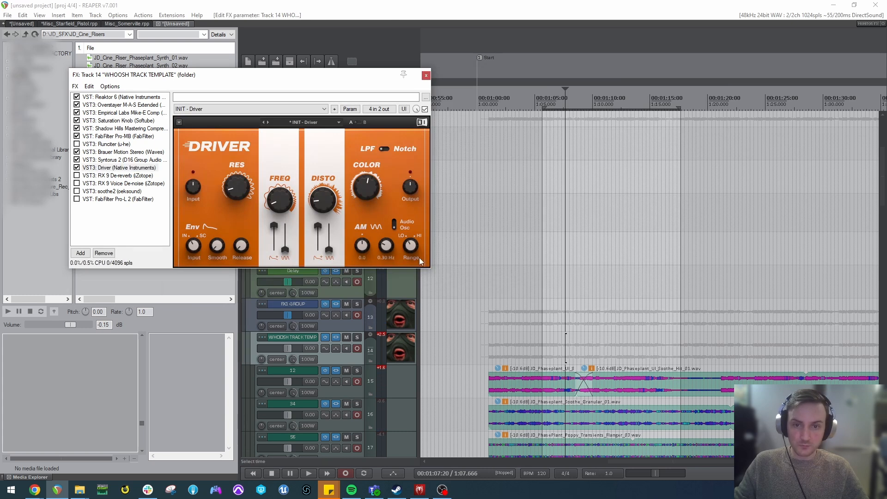
pyautogui.click(350, 109)
pyautogui.click(416, 150)
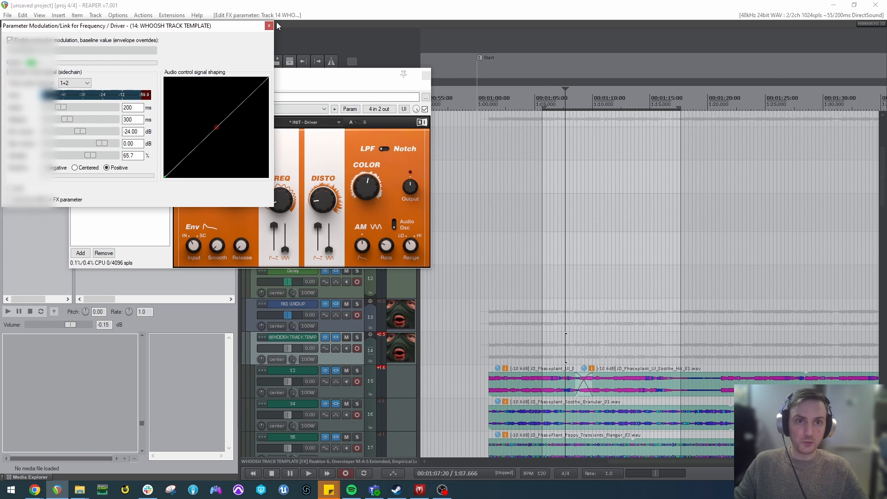
pyautogui.click(269, 25)
pyautogui.press('space')
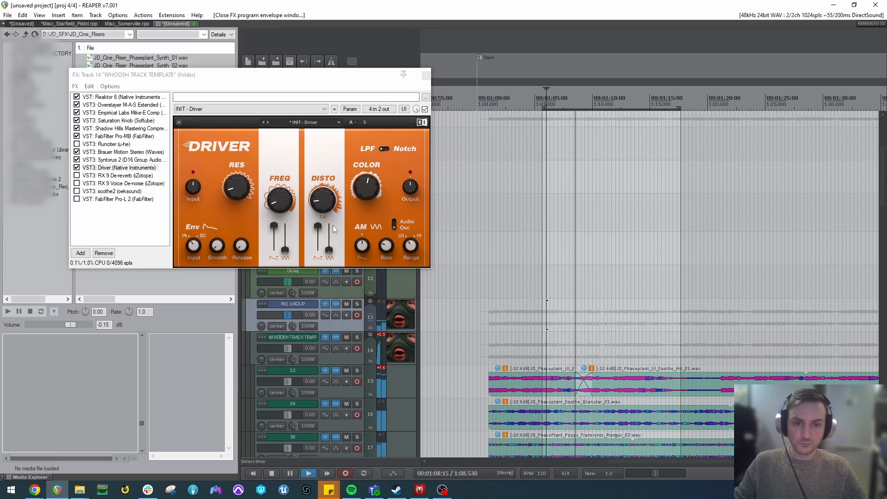
pyautogui.press('space')
# Lower the volume of all the layered clips to -31.3 dB and play them through Driver from about 1:02.
pyautogui.scroll(-3, 385, 320)
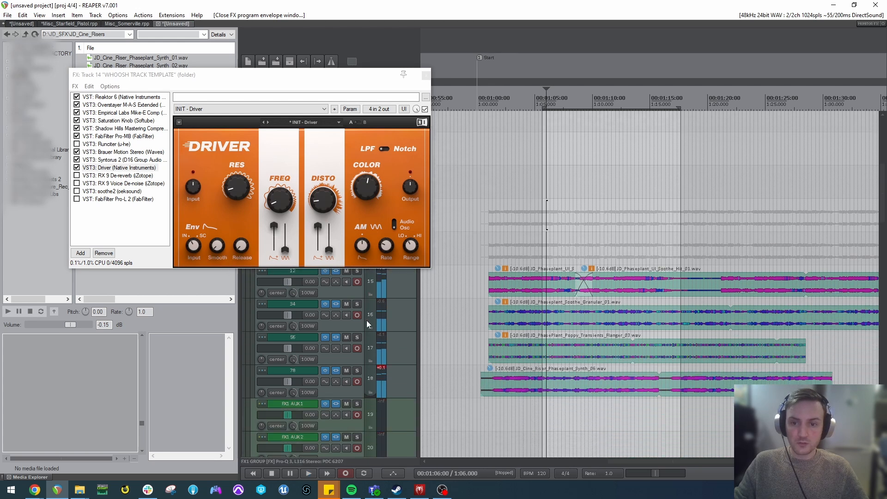
pyautogui.moveTo(336, 199); pyautogui.dragTo(336, 185)
pyautogui.moveTo(678, 401); pyautogui.dragTo(514, 237)
pyautogui.moveTo(497, 268); pyautogui.dragTo(498, 356)
pyautogui.click(511, 244)
pyautogui.press('space')
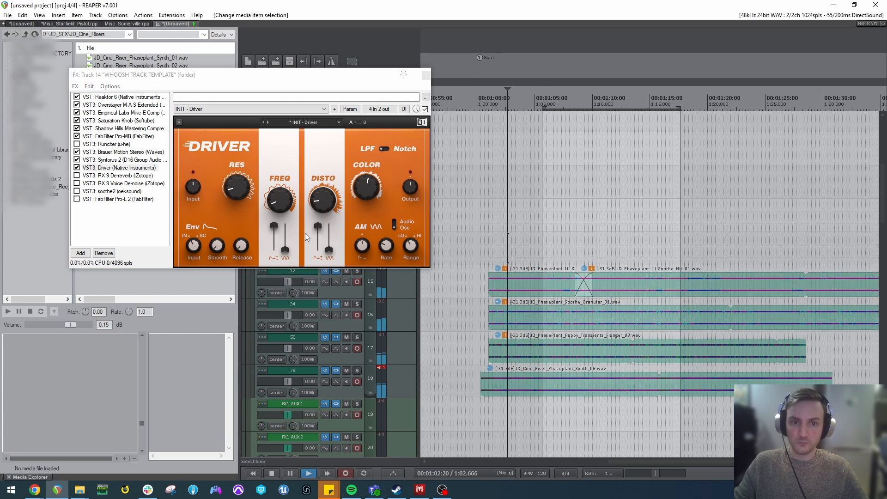
pyautogui.press('space')
# Set the volume of all the layered clips to -6.90 dB.
pyautogui.moveTo(569, 395); pyautogui.dragTo(624, 220)
pyautogui.moveTo(497, 273); pyautogui.dragTo(499, 159)
pyautogui.click(489, 243)
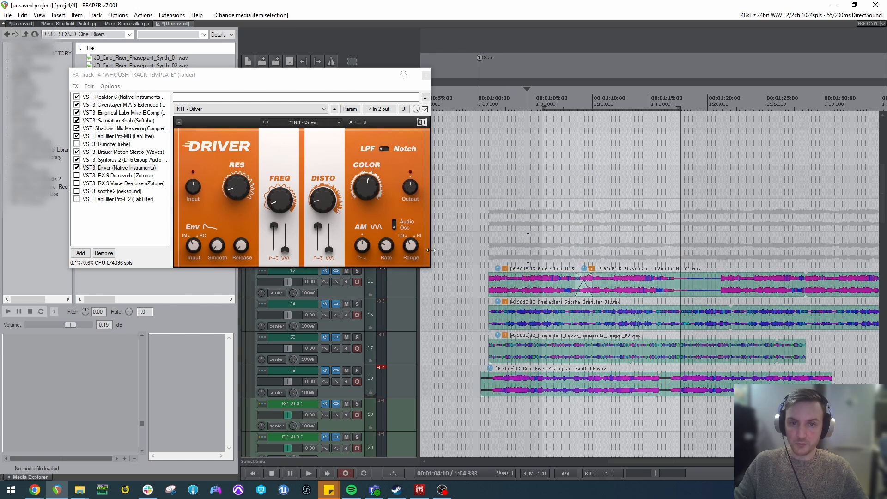
# Adjust Driver's FREQ control and play the clips from 1:05.
pyautogui.click(281, 207)
pyautogui.click(535, 248)
pyautogui.press('space')
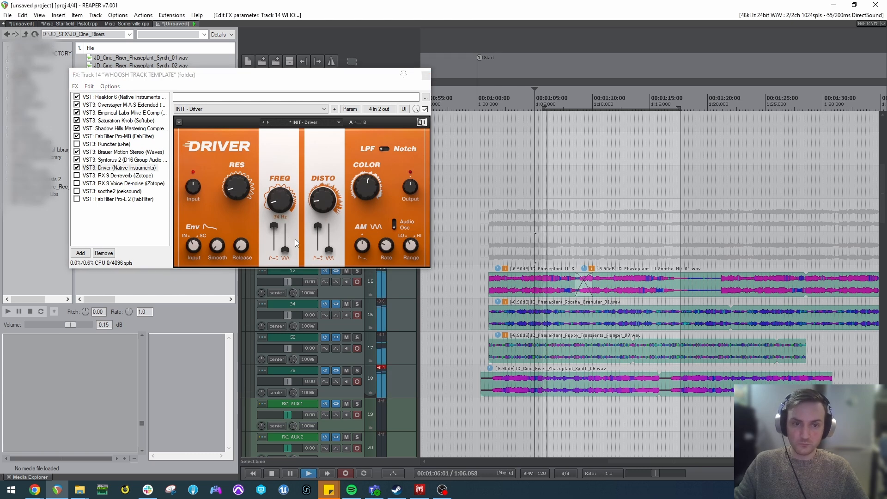
pyautogui.press('space')
# Switch Driver's modulation source to Audio, lower RES to 0.1, reduce COLOR, and play the clips from about 1:10.
pyautogui.click(392, 225)
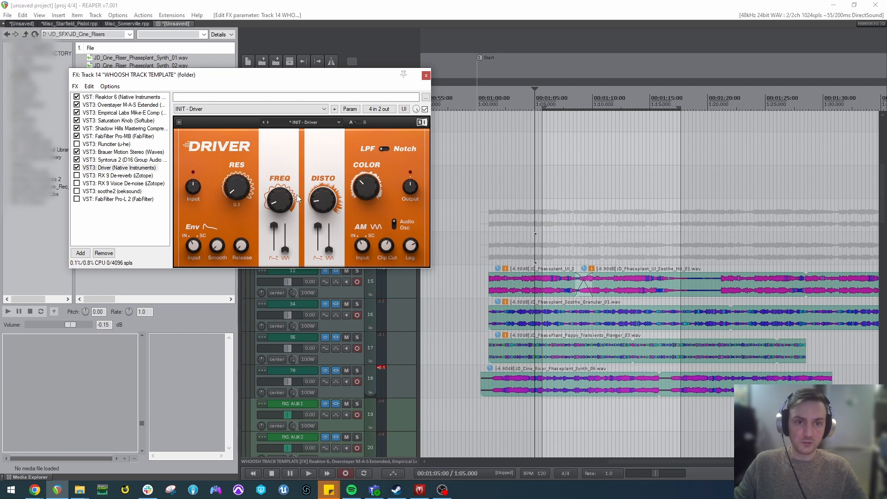
pyautogui.click(595, 215)
pyautogui.press('space')
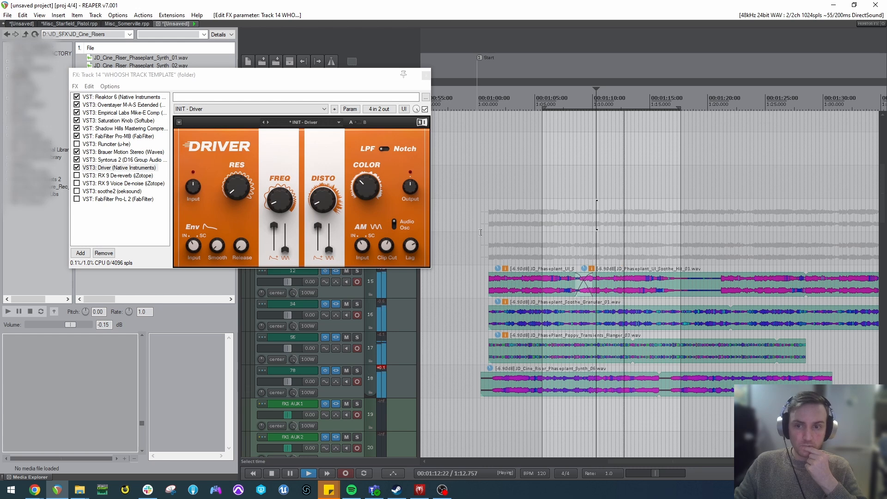
pyautogui.press('space')
# Adjust Driver's FREQ, set its parameter modulation to 271 ms release and -41.93 dB minimum volume, and play the clips.
pyautogui.moveTo(282, 207); pyautogui.dragTo(282, 202)
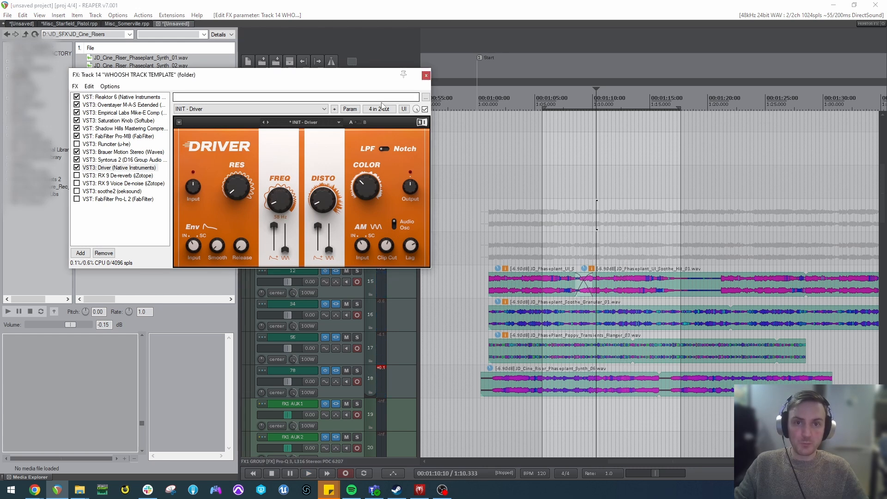
pyautogui.click(350, 109)
pyautogui.click(372, 150)
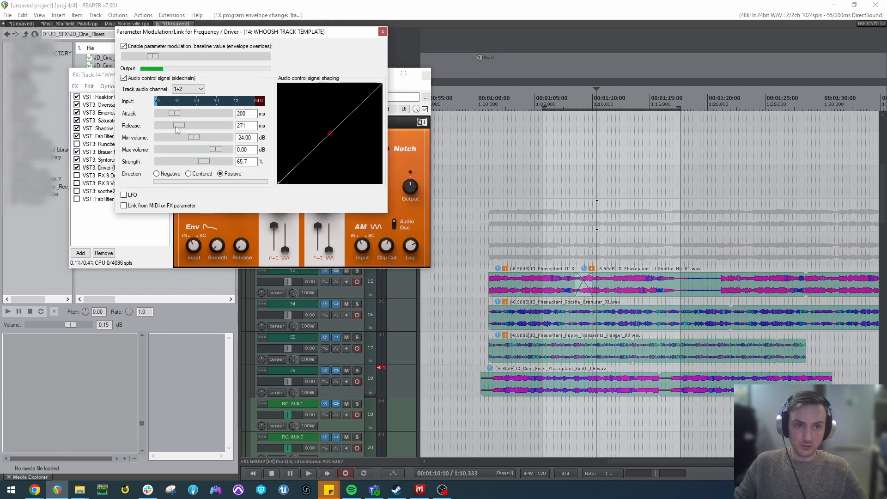
pyautogui.press('space')
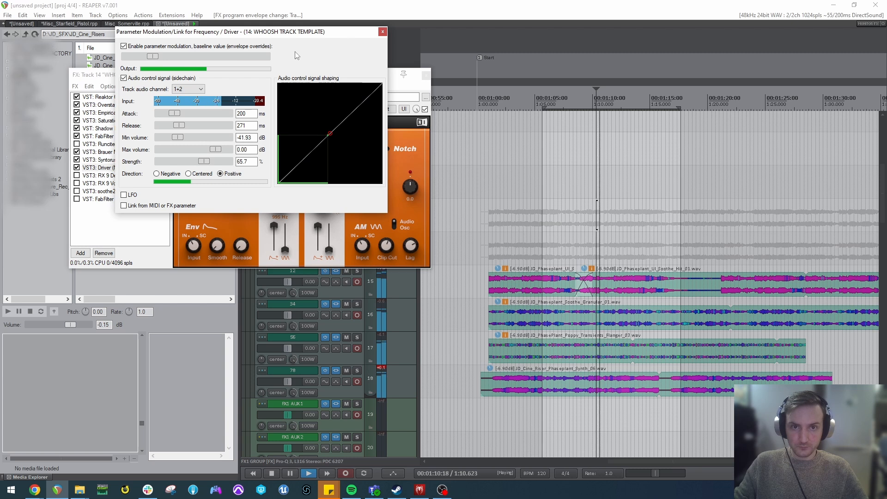
pyautogui.moveTo(312, 32); pyautogui.dragTo(650, 47)
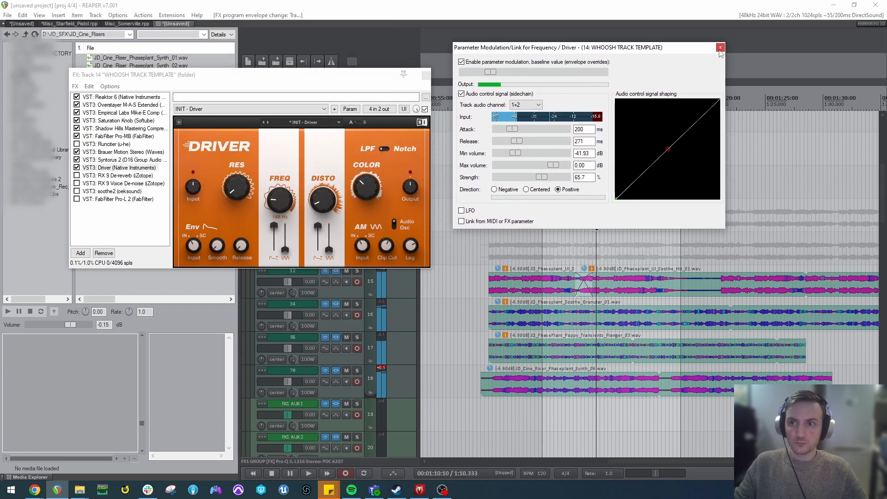
pyautogui.click(720, 46)
pyautogui.press('space')
# Enable RX 9 De-reverb and RX 9 Voice De-noise in the chain.
pyautogui.click(93, 176)
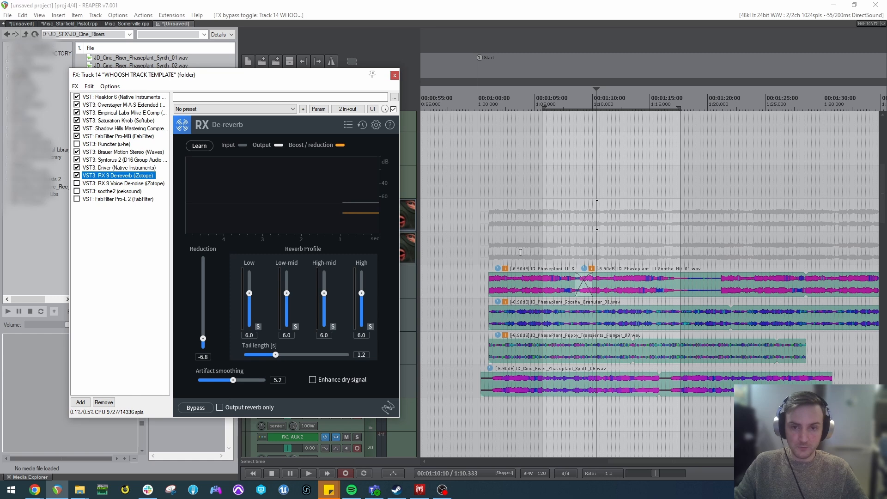
pyautogui.click(117, 184)
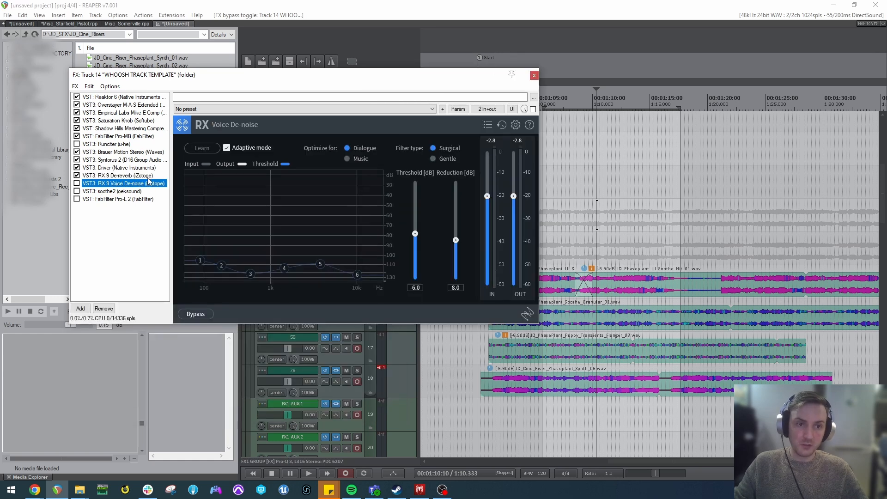
pyautogui.click(77, 183)
# Set the RX De-reverb reduction to 5.1 and play the clips through it from about 1:05.
pyautogui.click(116, 176)
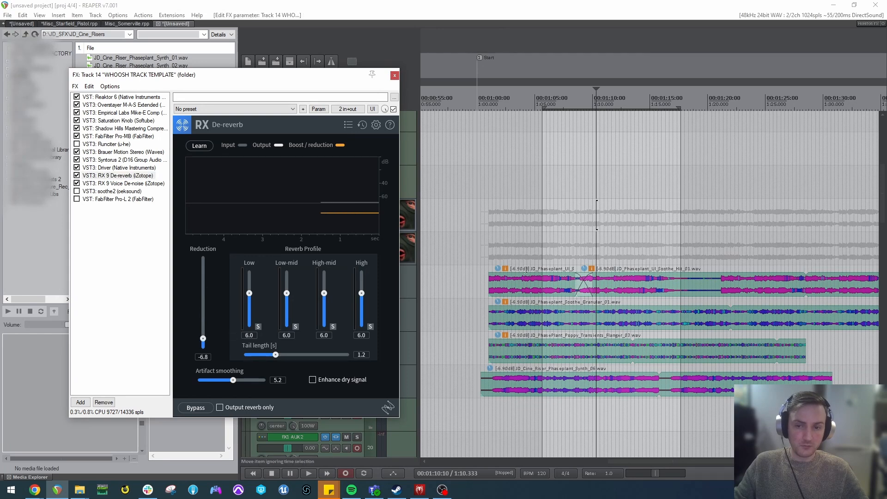
pyautogui.click(539, 249)
pyautogui.press('space')
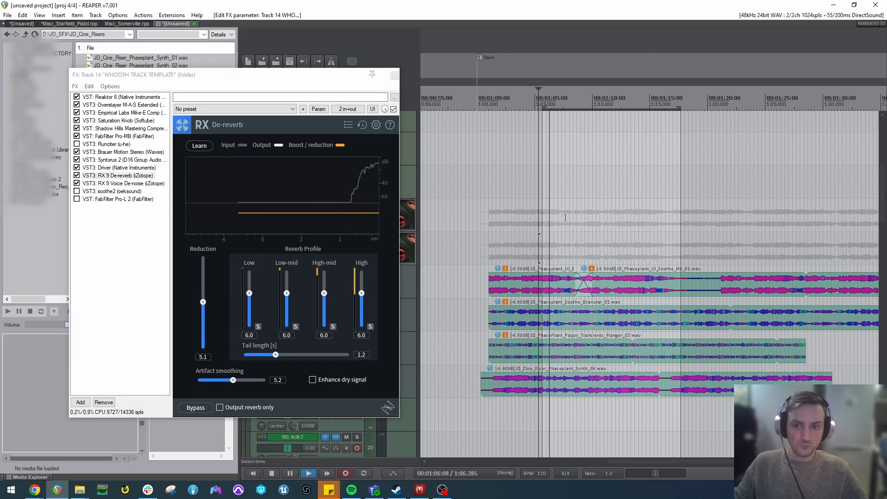
pyautogui.press('space')
# Bypass RX 9 Voice De-noise, play the clips from about 1:14 for comparison, and re-enable it.
pyautogui.click(92, 183)
pyautogui.click(76, 184)
pyautogui.click(647, 245)
pyautogui.press('space')
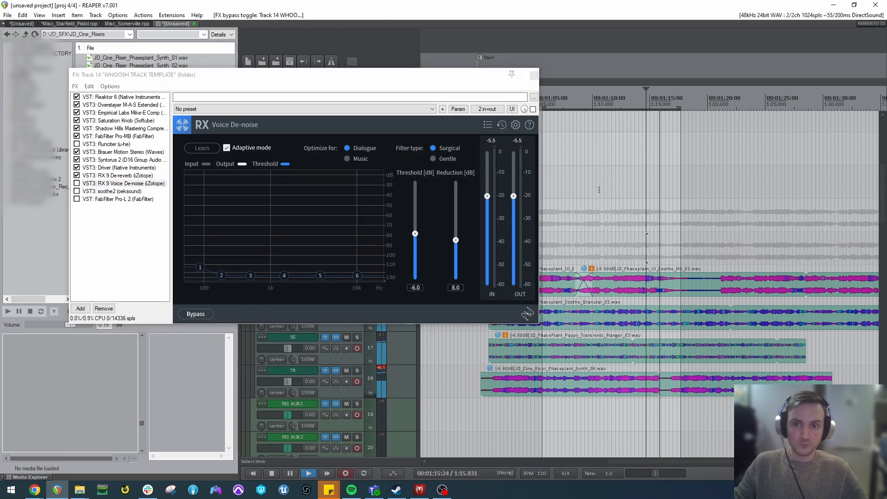
pyautogui.press('space')
pyautogui.click(77, 184)
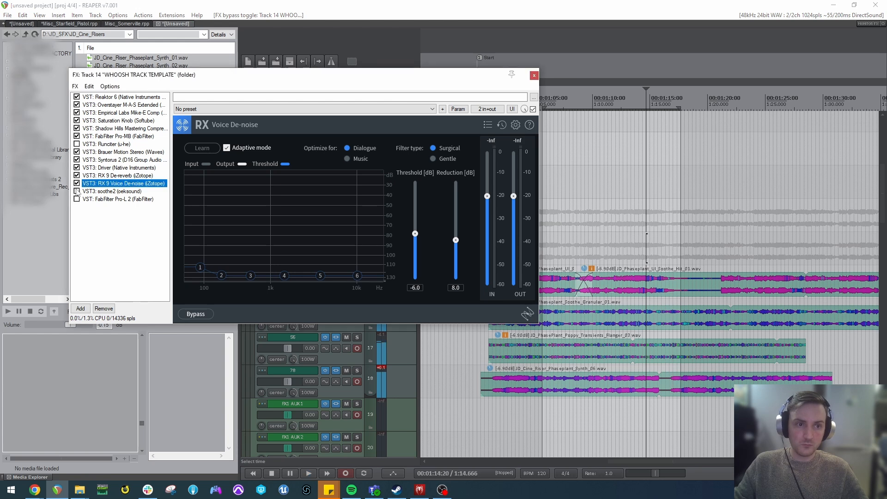
# Enable soothe2 in the effects chain and play the clips through it.
pyautogui.click(82, 191)
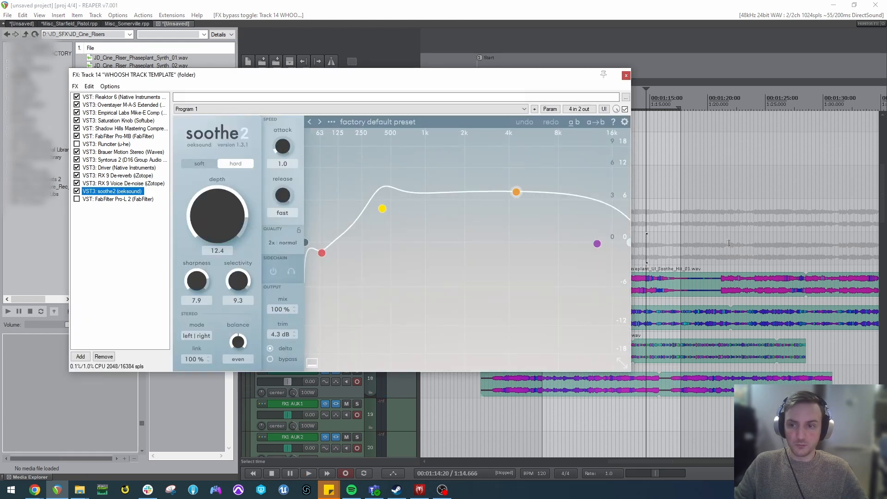
pyautogui.moveTo(490, 74); pyautogui.dragTo(542, 69)
pyautogui.press('space')
# Enable FabFilter Pro-L 2, set its gain to about +1.1 dB, and play the clips.
pyautogui.click(132, 192)
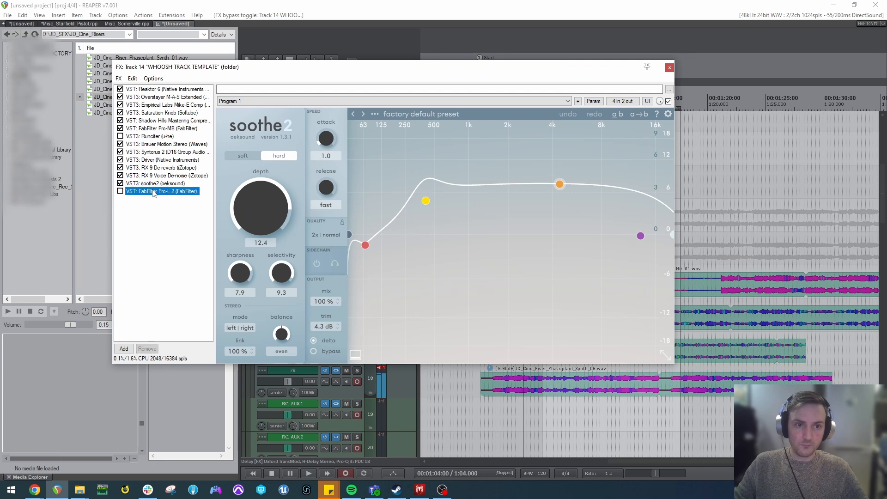
pyautogui.click(120, 191)
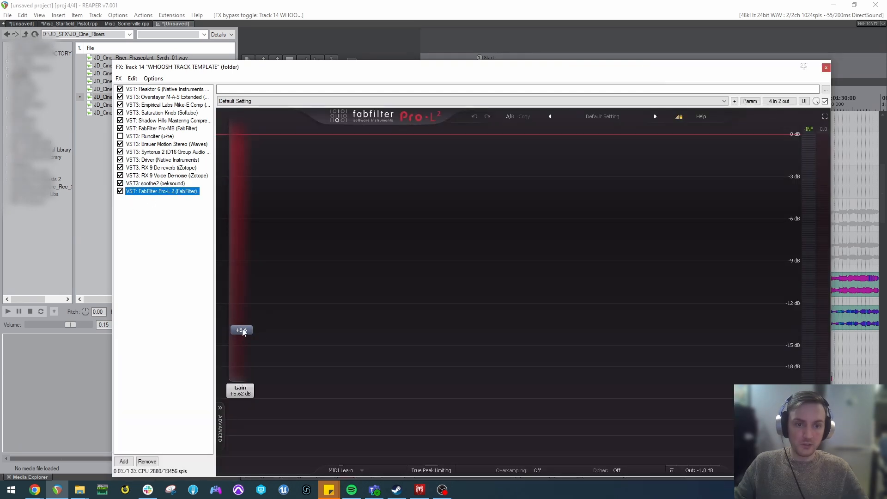
pyautogui.moveTo(246, 370); pyautogui.dragTo(246, 372)
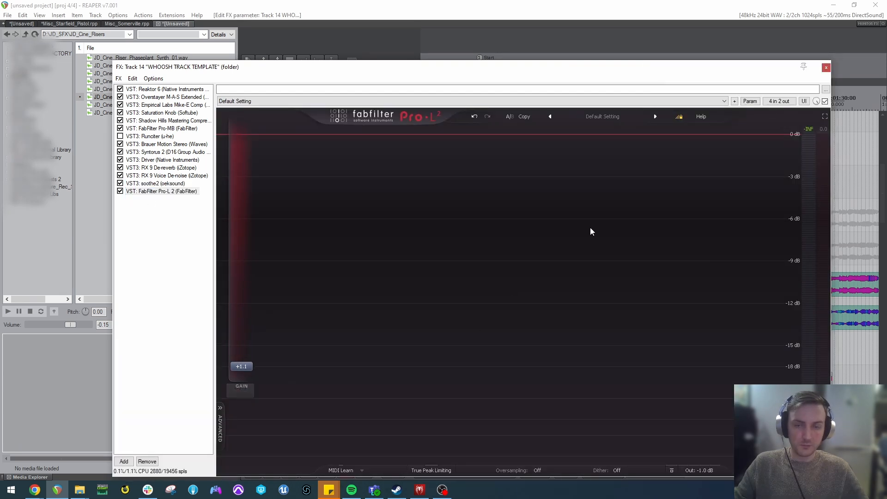
pyautogui.press('space')
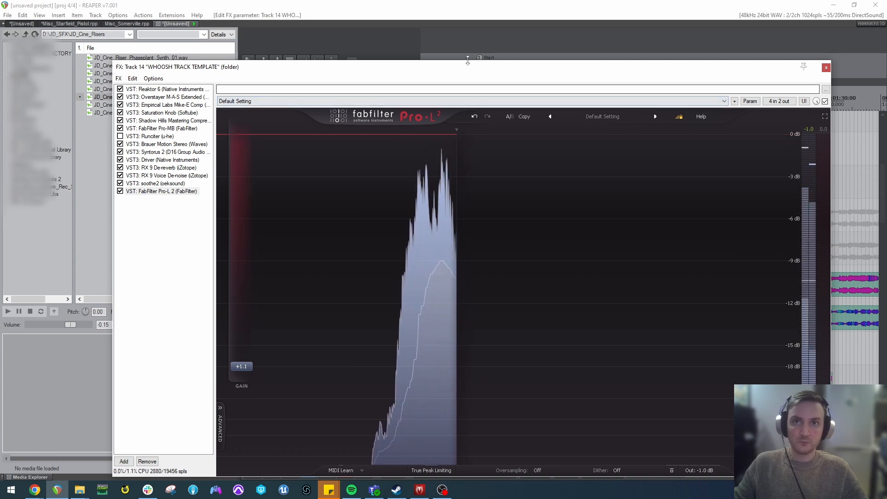
# Enable Runciter in the chain and check the parameter modulation settings of its Mix control.
pyautogui.click(150, 137)
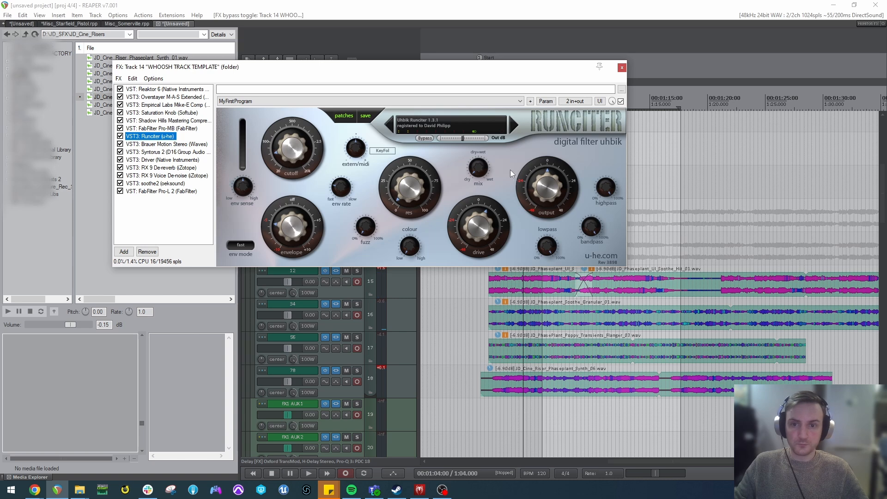
pyautogui.click(474, 175)
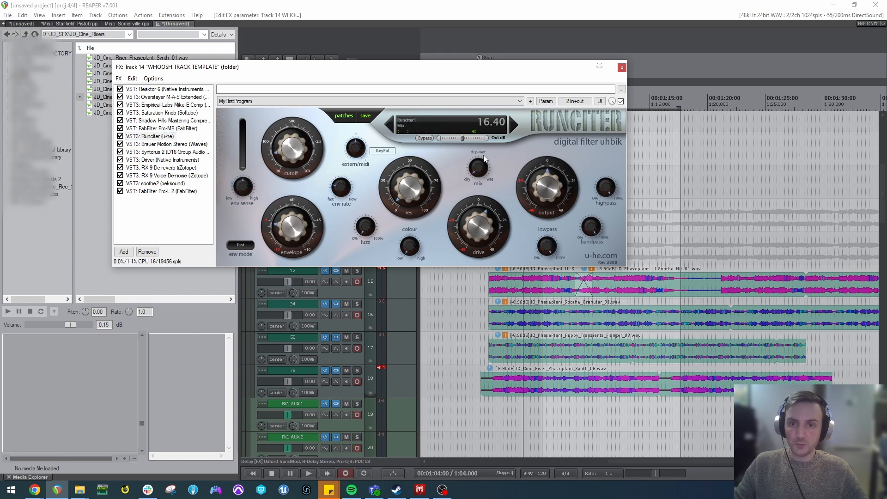
pyautogui.click(546, 101)
pyautogui.click(570, 141)
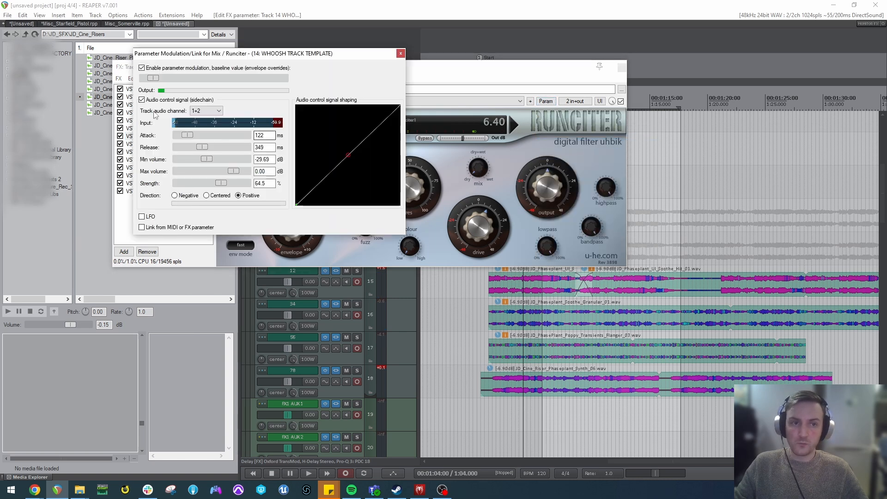
pyautogui.click(400, 53)
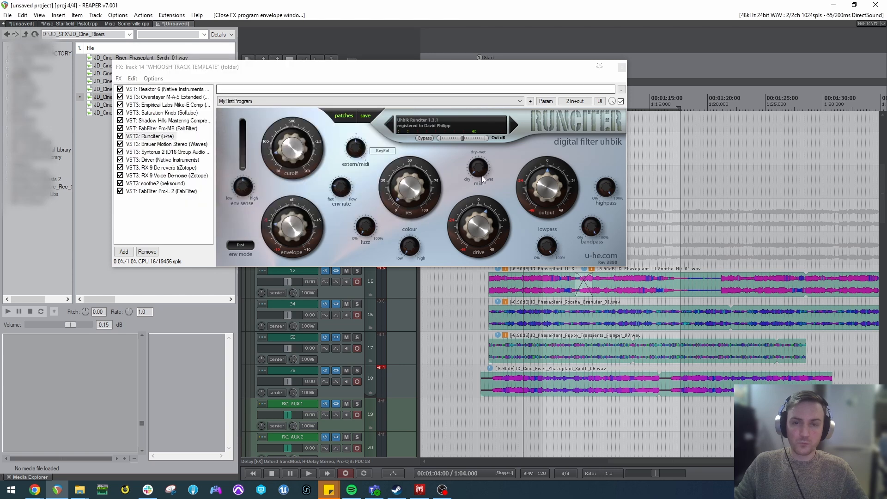
# Try Runciter with a drive of 25 and an envelope of -10, playing the clips between the changes.
pyautogui.click(525, 296)
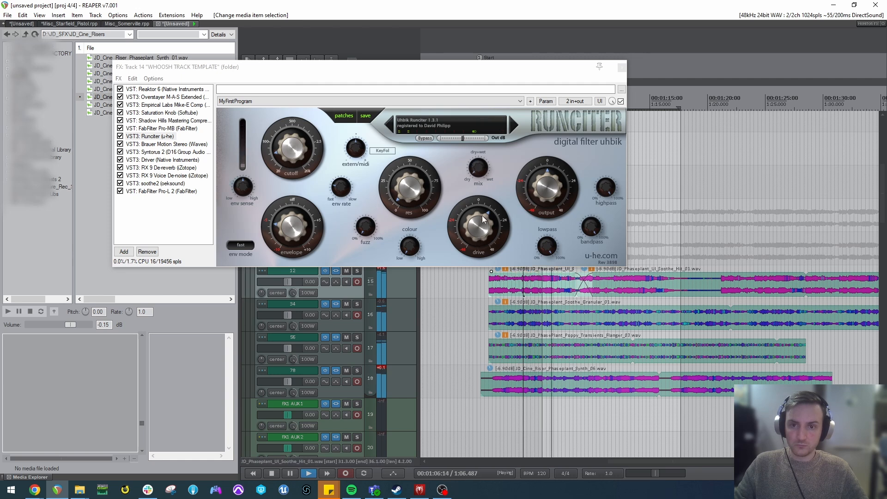
pyautogui.press('space')
pyautogui.moveTo(478, 239); pyautogui.dragTo(477, 227)
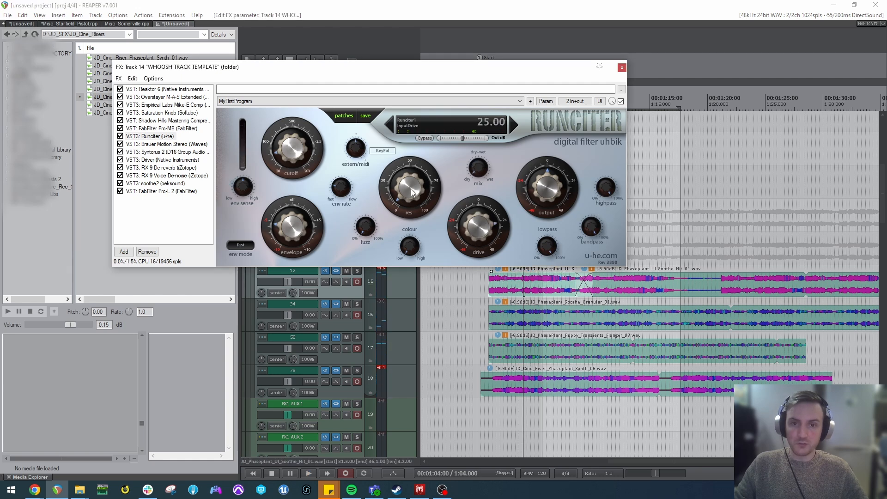
pyautogui.click(754, 257)
pyautogui.press('space')
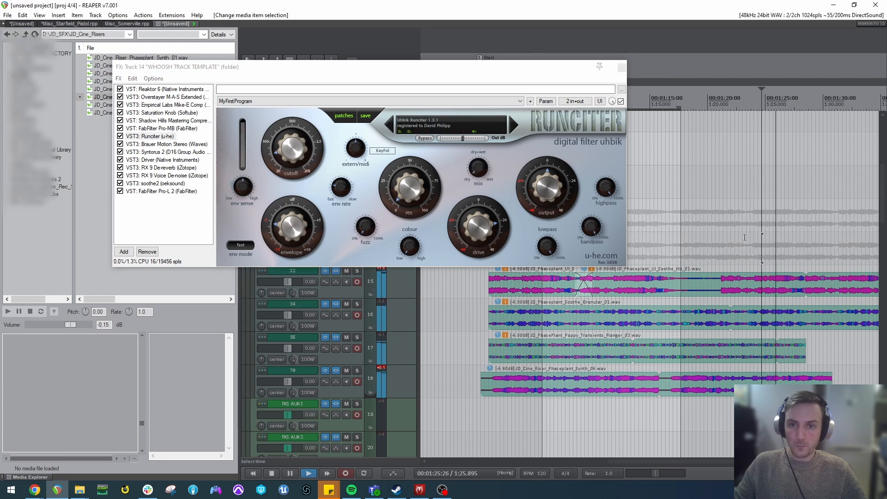
pyautogui.press('space')
pyautogui.moveTo(292, 227); pyautogui.dragTo(295, 288)
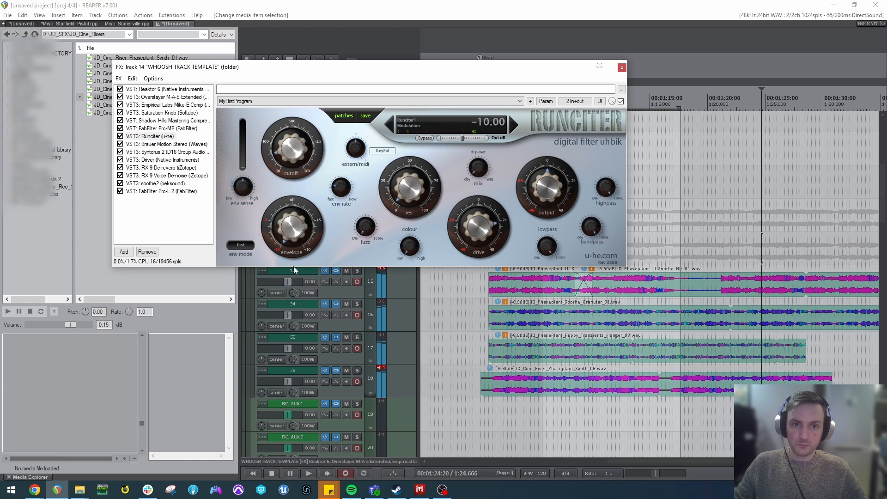
# Load the JD_DEEP_FRIED patch in Runciter and play the clips from about 1:04.
pyautogui.click(401, 117)
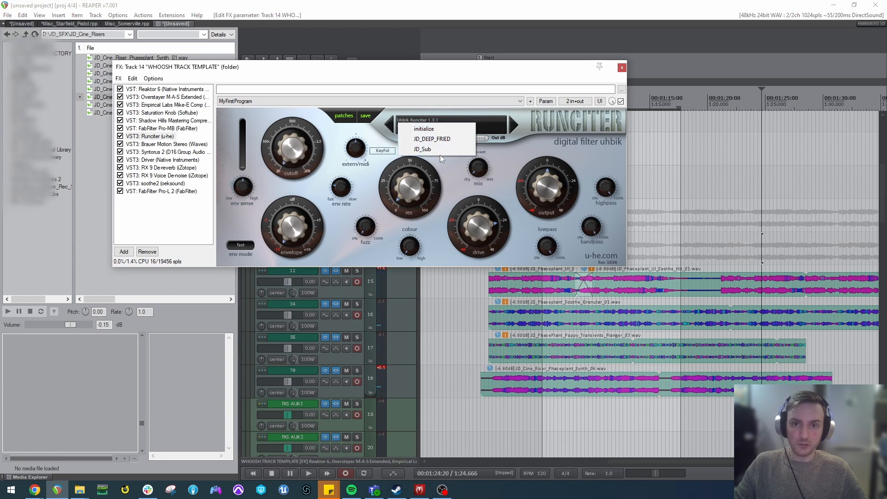
pyautogui.click(440, 139)
pyautogui.click(529, 322)
pyautogui.press('space')
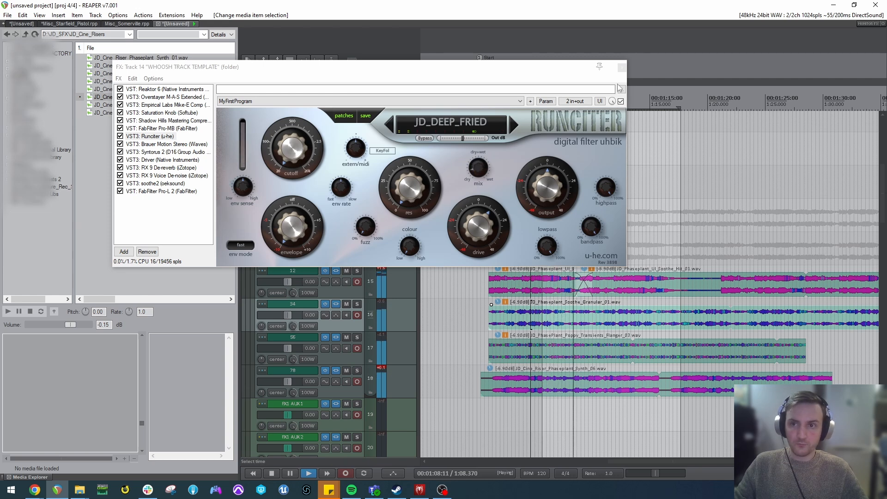
# Close the Whoosh track's effects chain and add a send from track 12 to the SUB track.
pyautogui.click(622, 67)
pyautogui.scroll(2, 329, 252)
pyautogui.scroll(-3, 319, 229)
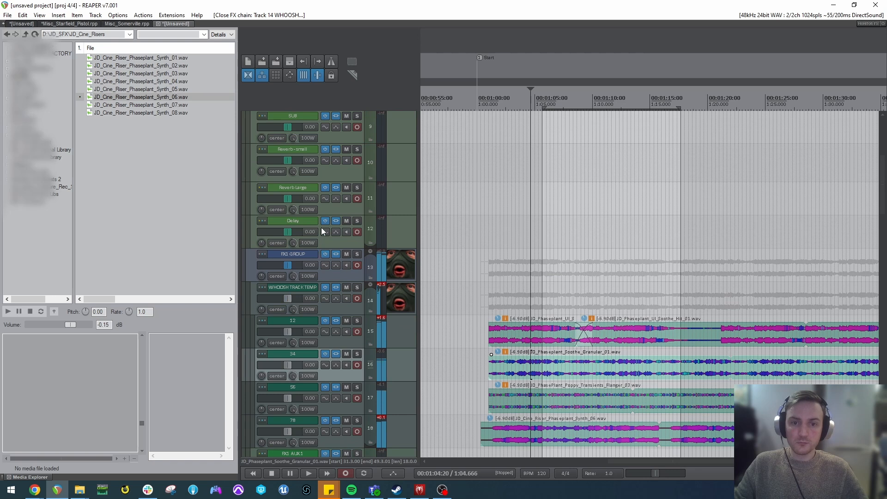
pyautogui.scroll(-2, 303, 189)
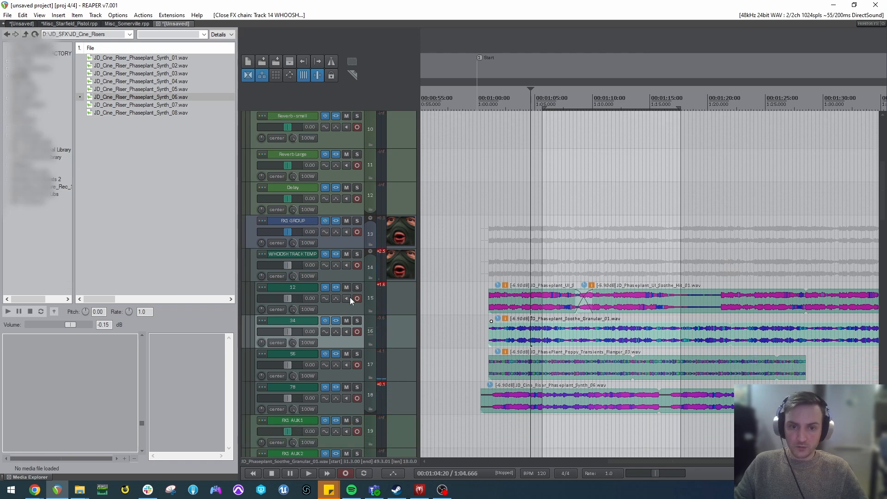
pyautogui.scroll(4, 345, 306)
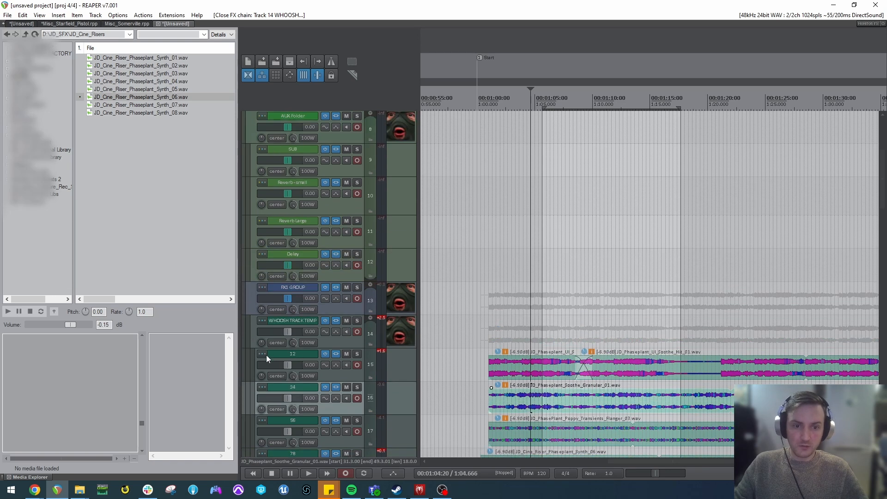
pyautogui.click(327, 149)
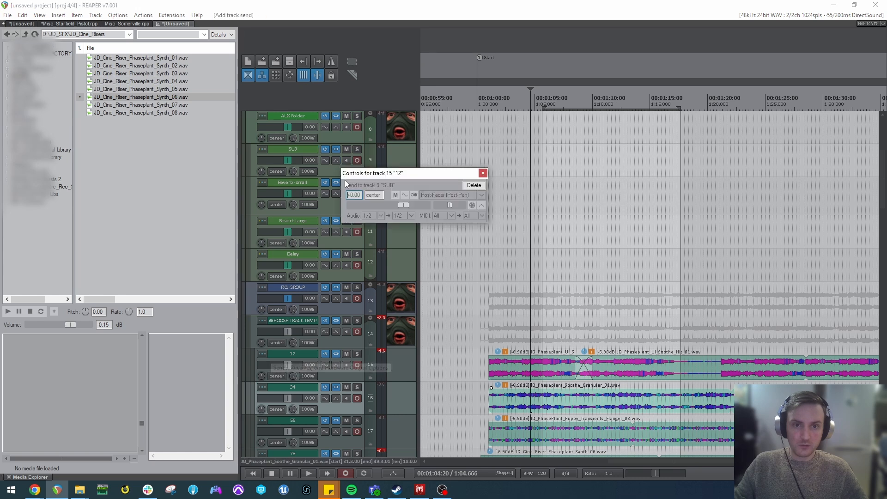
pyautogui.click(481, 174)
# Play the clips from about 1:02 with the SUB send active and view the SUB track's effects chain.
pyautogui.click(502, 158)
pyautogui.press('space')
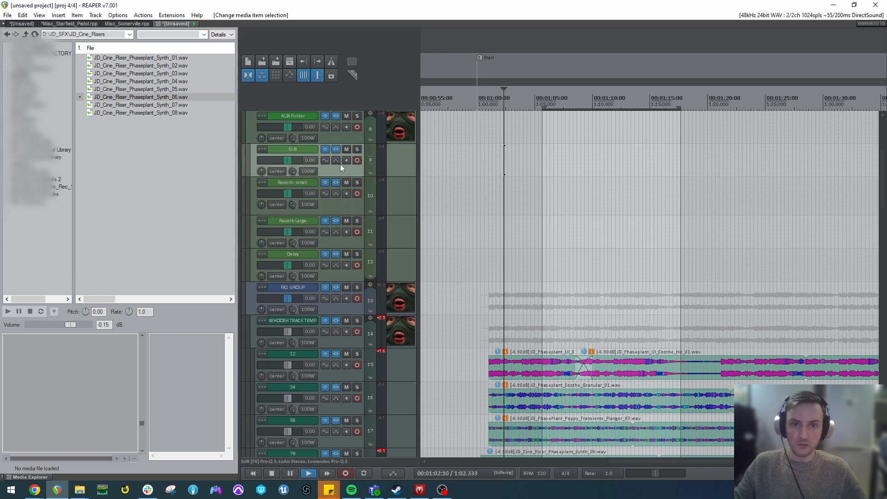
pyautogui.press('space')
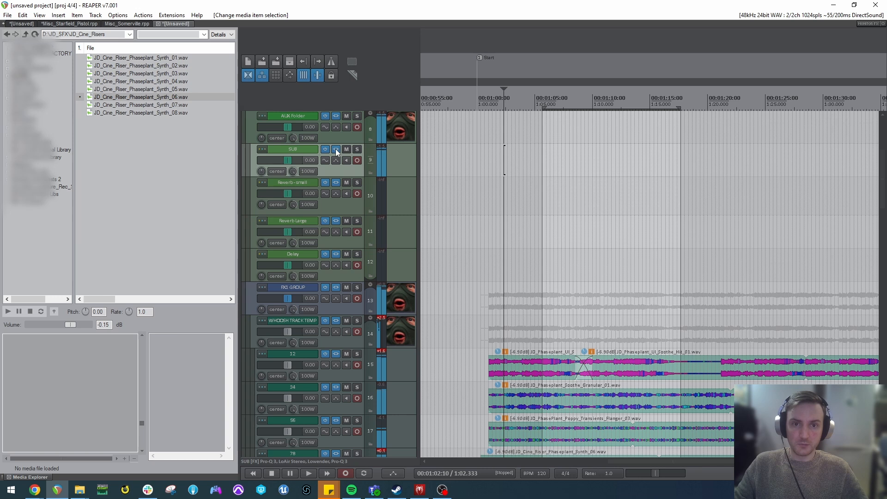
pyautogui.click(336, 149)
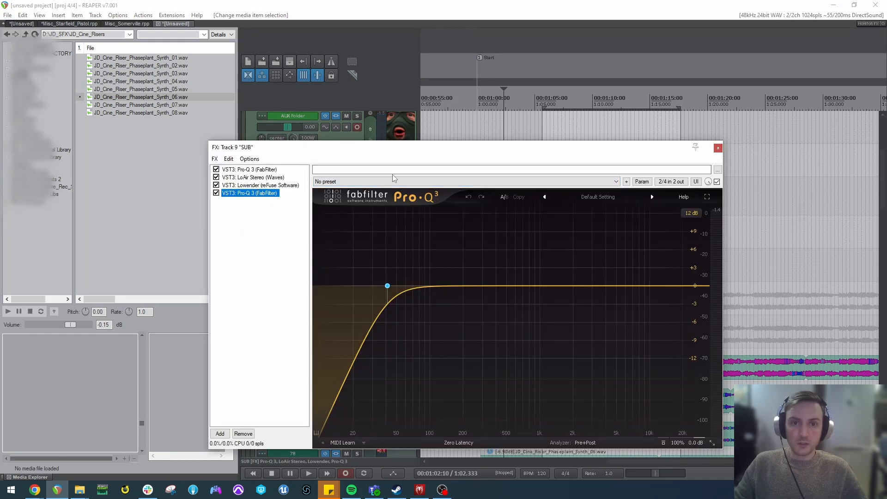
pyautogui.click(718, 148)
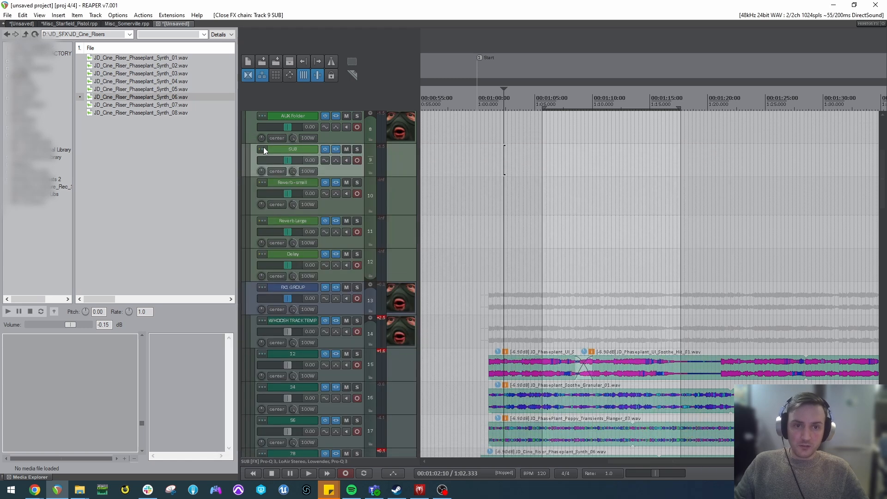
# Lower the SUB track's receive from track 12 to about -20.25 dB in its routing and play the clips.
pyautogui.press('i')
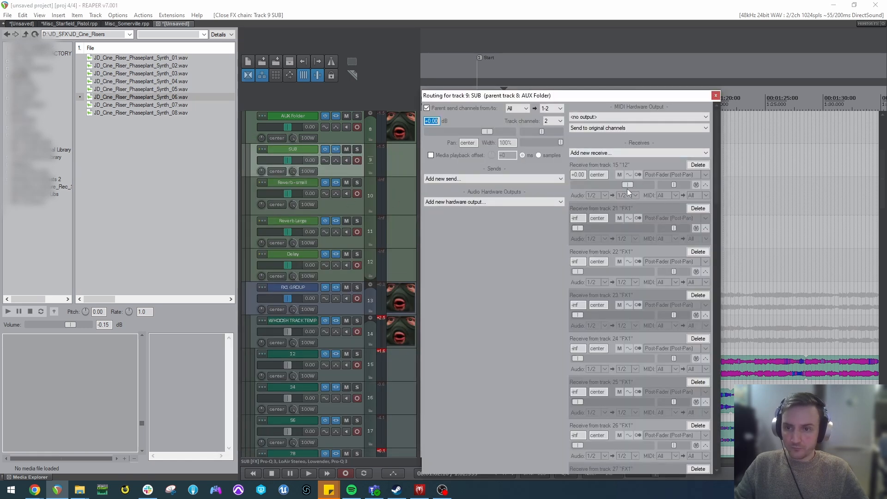
pyautogui.scroll(-20, 608, 180)
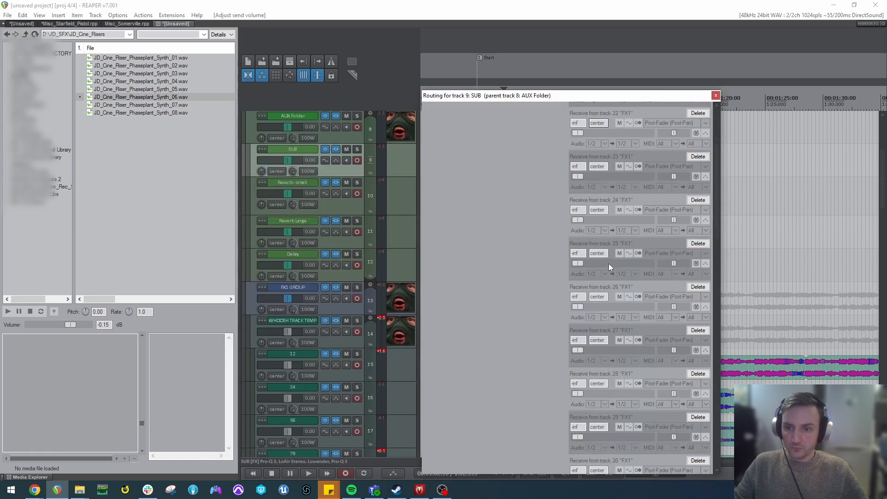
pyautogui.scroll(-1, 615, 237)
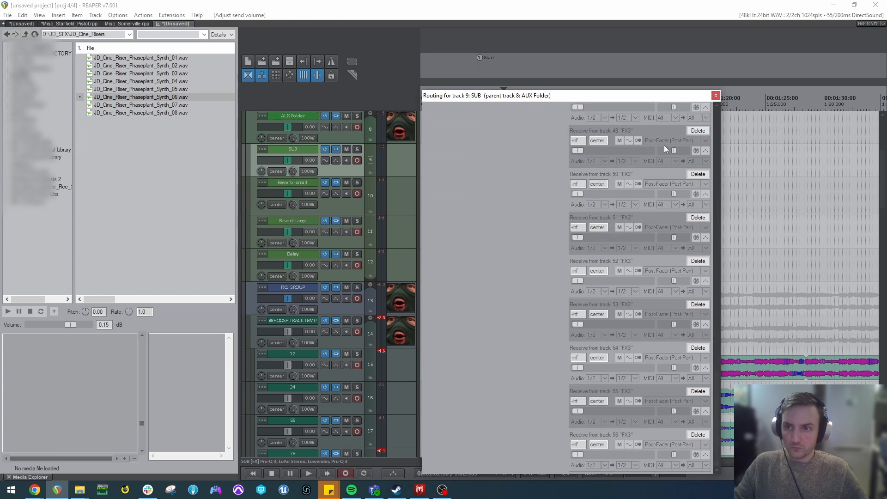
pyautogui.scroll(20, 634, 229)
pyautogui.scroll(-1, 607, 181)
pyautogui.press('space')
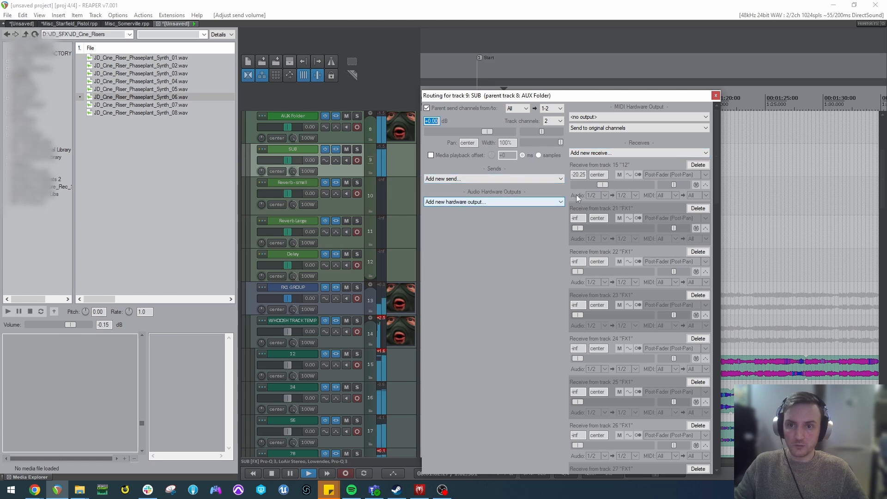
# Lower the bass output drive of Lowender in the SUB track's effects chain.
pyautogui.click(336, 151)
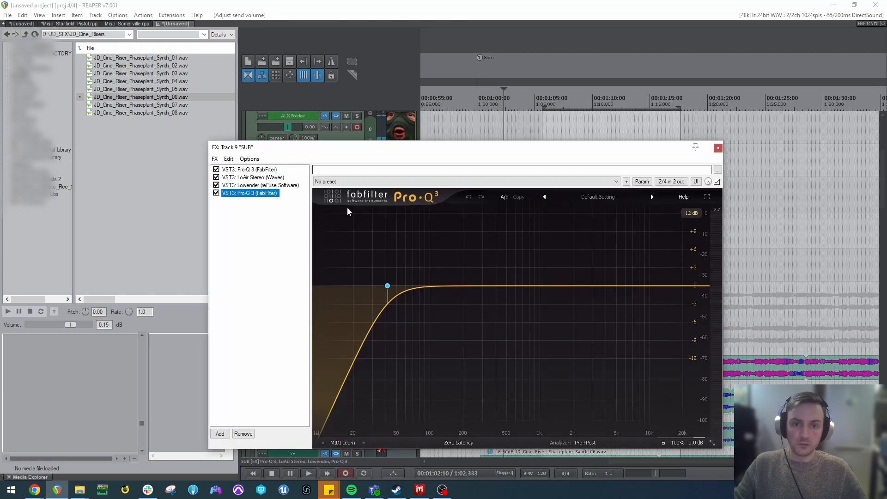
pyautogui.click(260, 186)
pyautogui.moveTo(518, 265); pyautogui.dragTo(519, 275)
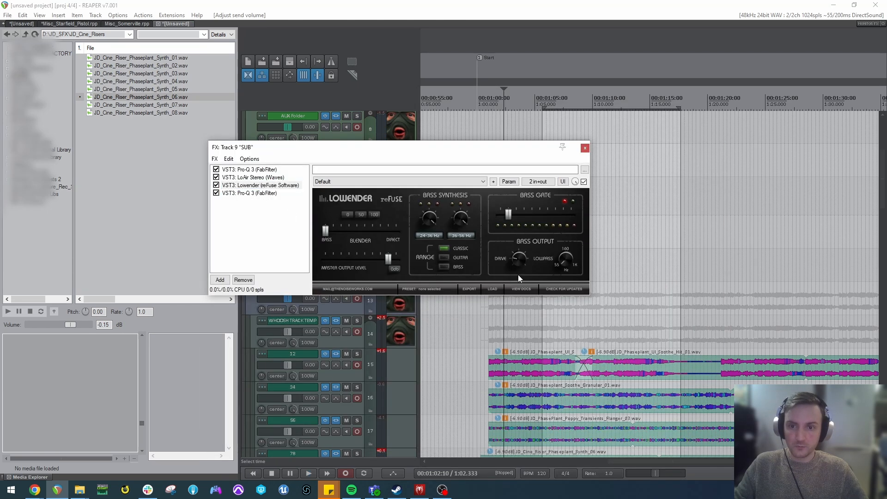
# Lower the Output, LO and LoAIR levels of LoAir Stereo on the SUB track and play the clips from about 1:02.
pyautogui.click(232, 178)
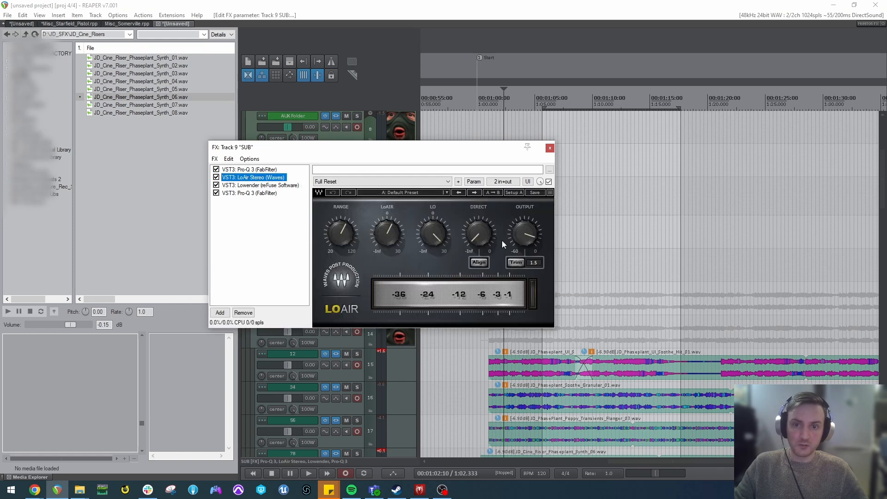
pyautogui.moveTo(524, 231); pyautogui.dragTo(524, 237)
pyautogui.moveTo(433, 233); pyautogui.dragTo(433, 235)
pyautogui.moveTo(387, 234); pyautogui.dragTo(387, 236)
pyautogui.click(505, 345)
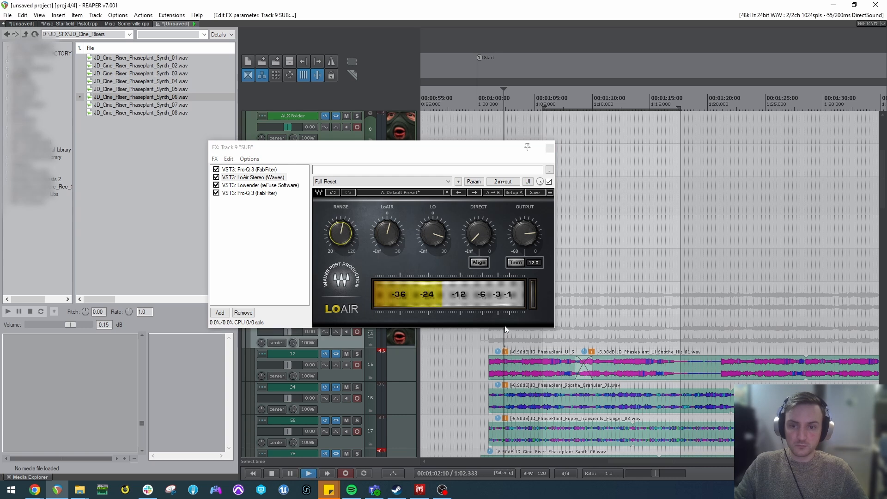
pyautogui.press('space')
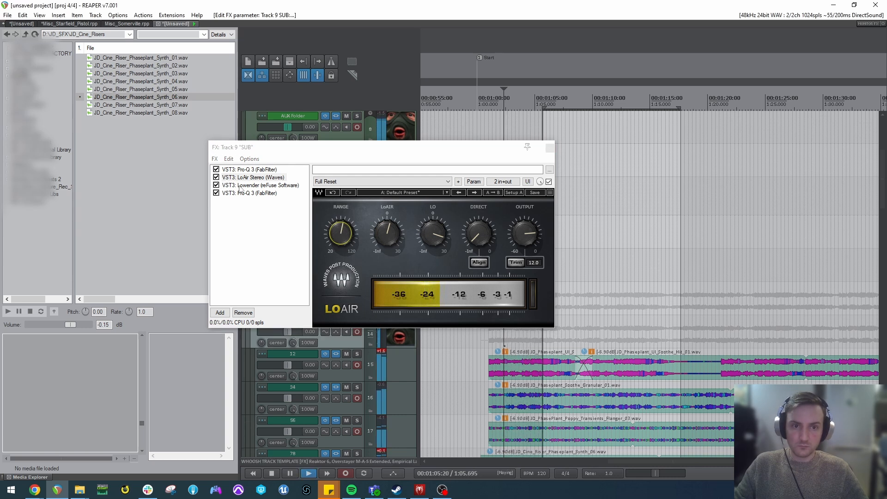
# Bypass LoAir Stereo, play the clips from about 1:09, and close the SUB track's effects chain.
pyautogui.click(217, 177)
pyautogui.click(585, 276)
pyautogui.press('space')
pyautogui.press('space')
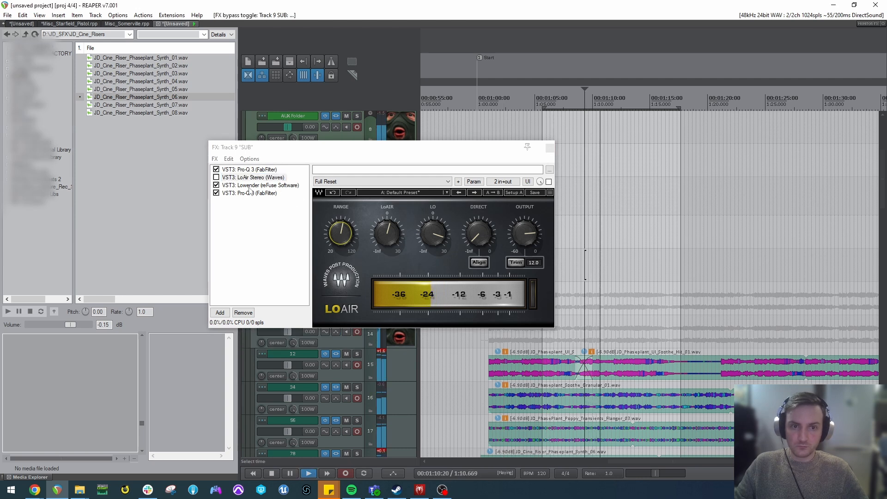
pyautogui.press('space')
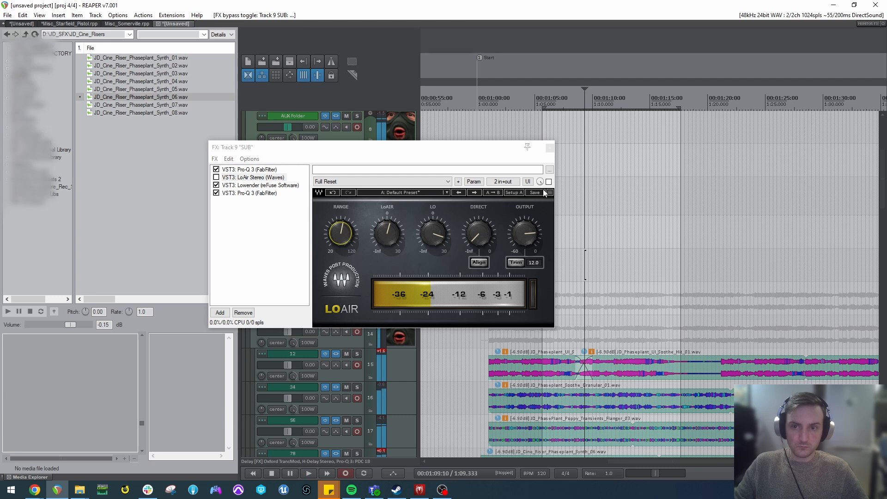
pyautogui.click(550, 148)
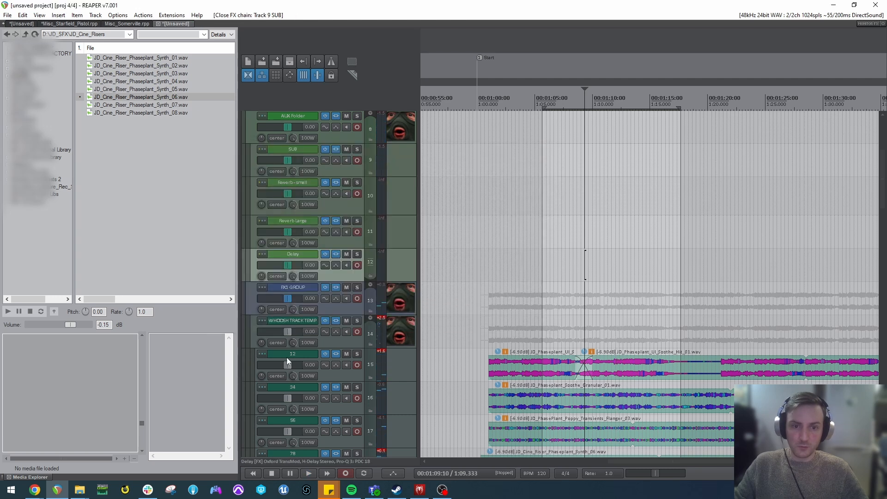
# Delete track 12's send to the SUB track in its routing settings and close them.
pyautogui.click(264, 354)
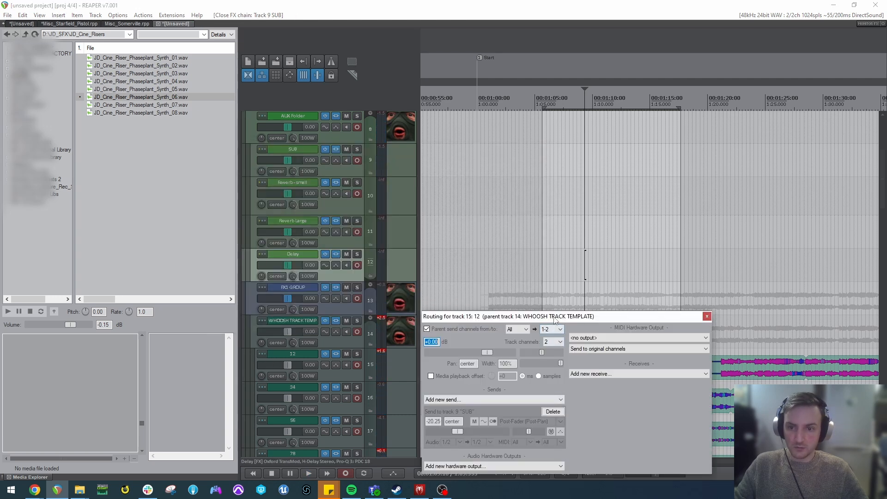
pyautogui.moveTo(554, 322); pyautogui.dragTo(622, 187)
pyautogui.click(620, 278)
pyautogui.click(774, 183)
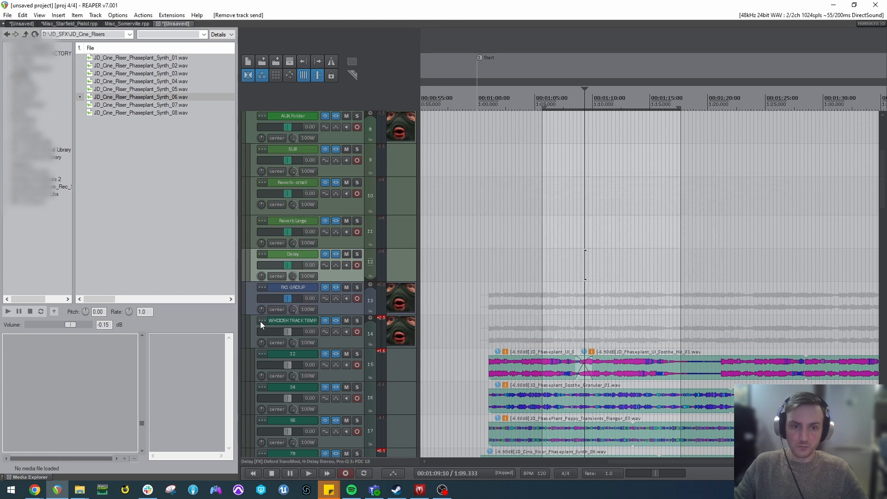
# Send the WHOOSH TRACK TEMPLATE track to SUB, lower the send level, and play the clips from about 1:03.
pyautogui.moveTo(341, 162); pyautogui.dragTo(341, 163)
pyautogui.moveTo(412, 202); pyautogui.dragTo(390, 201)
pyautogui.click(511, 289)
pyautogui.press('space')
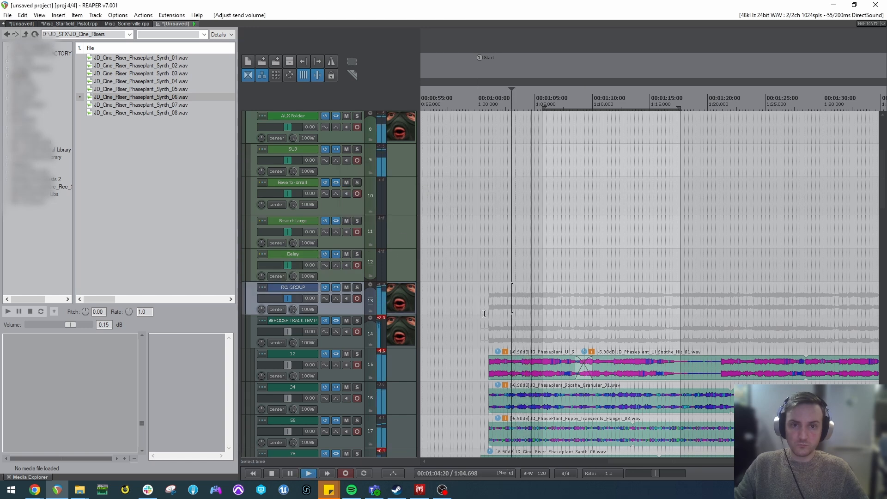
pyautogui.press('space')
# Lower the SUB track's volume to -2.46 dB and play the clips from 1:08.
pyautogui.moveTo(287, 161); pyautogui.dragTo(283, 162)
pyautogui.click(570, 246)
pyautogui.press('space')
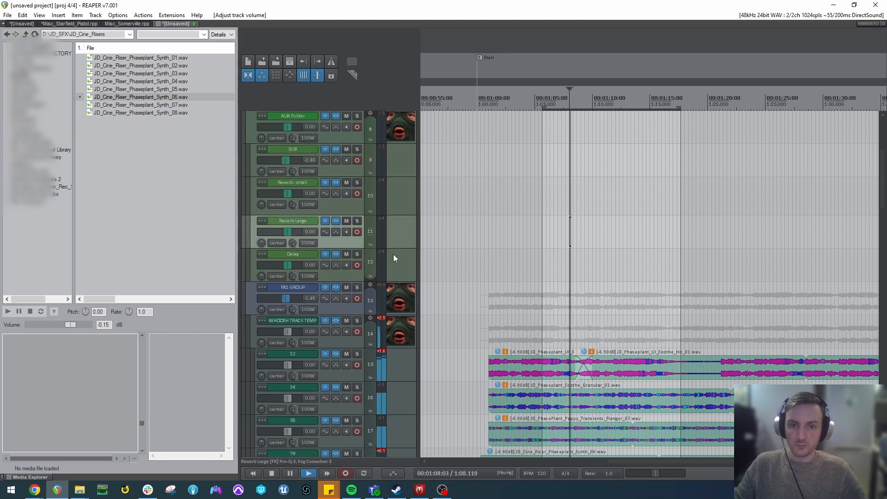
pyautogui.scroll(-2, 388, 248)
pyautogui.scroll(-2, 634, 340)
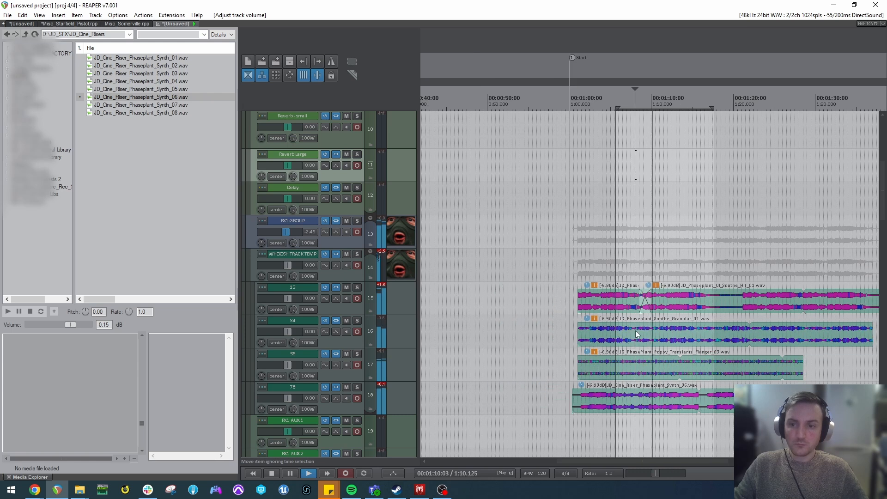
pyautogui.press('space')
# Open the WHOOSH TRACK TEMPLATE effects chain and review the Panner 1 and Panner 2 settings of Brauer Motion Stereo.
pyautogui.click(336, 254)
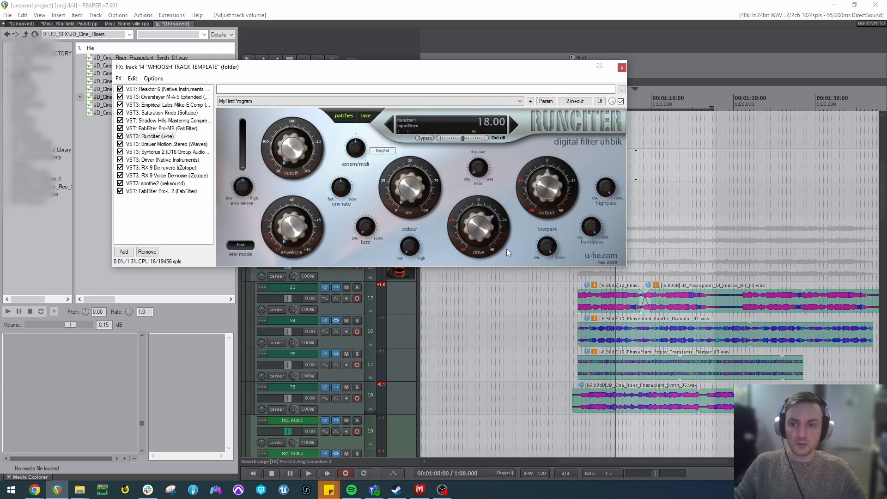
pyautogui.click(175, 144)
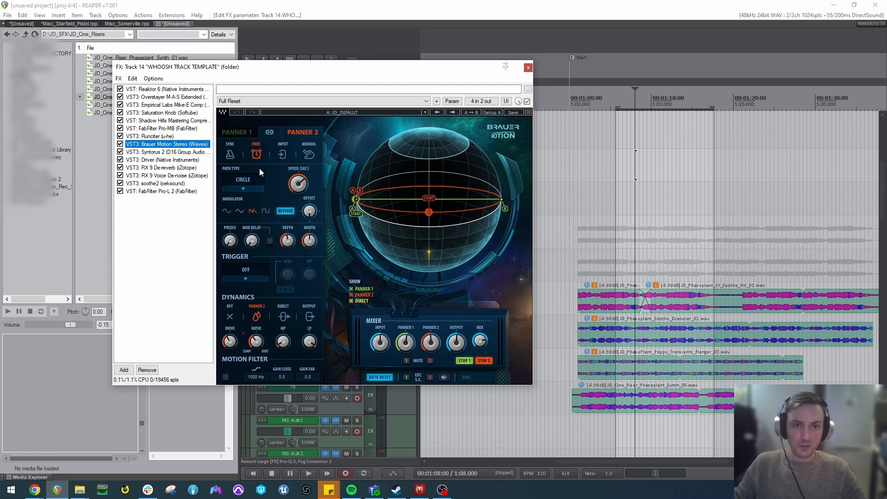
pyautogui.click(237, 132)
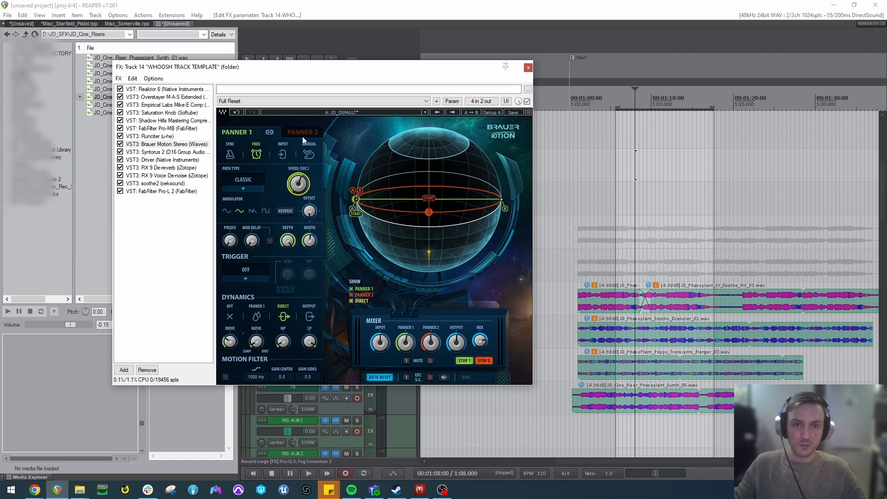
pyautogui.click(303, 132)
# Show the Reaktor 6 Whoosh instrument in the template's effects chain and play the clips through it from 1:08.
pyautogui.click(161, 91)
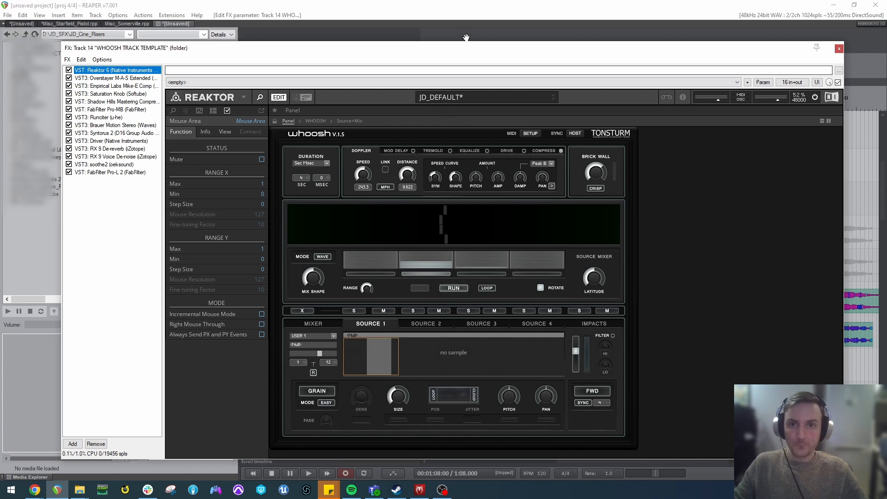
pyautogui.moveTo(466, 48)
pyautogui.mouseDown()
pyautogui.moveTo(320, 34)
pyautogui.moveTo(545, 44)
pyautogui.mouseUp()
pyautogui.press('space')
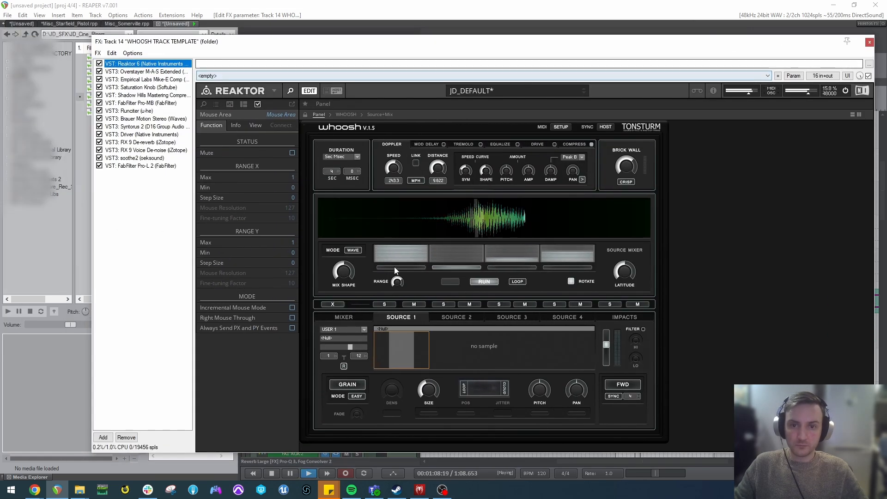
pyautogui.press('space')
# Lower Whoosh's Doppler Speed to 38.7 and Distance to 1.046 while playing the clips.
pyautogui.moveTo(395, 169); pyautogui.dragTo(398, 193)
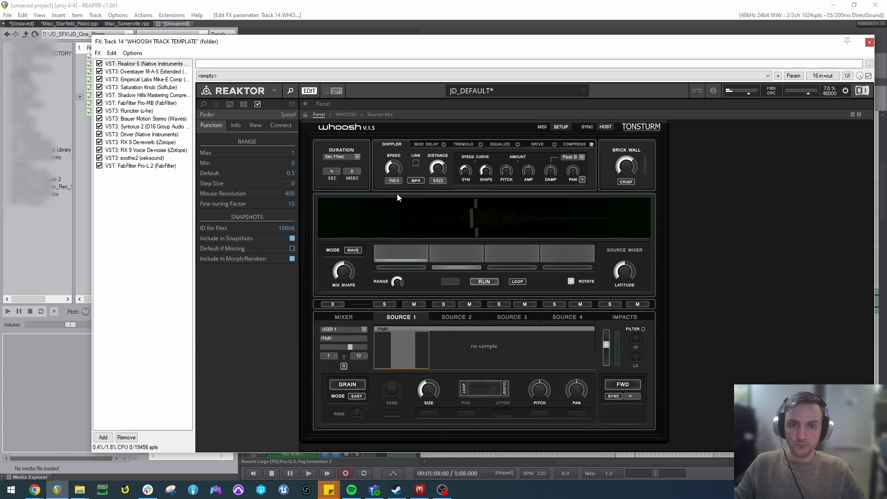
pyautogui.press('space')
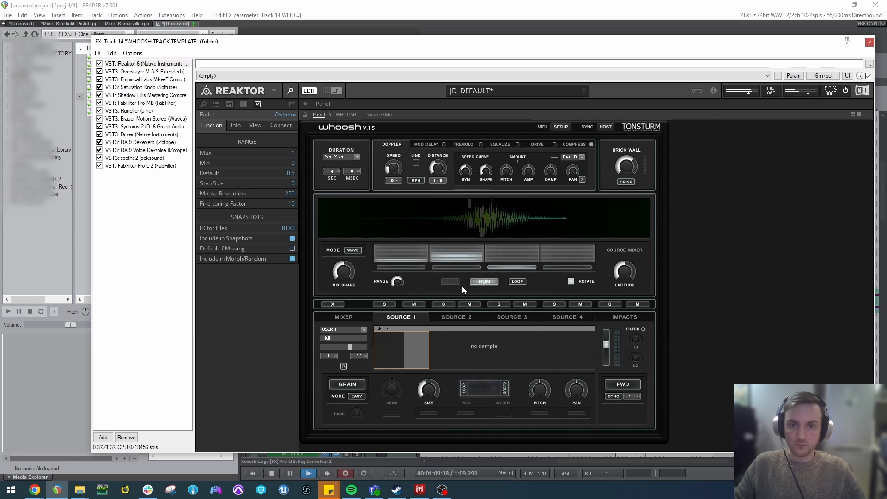
pyautogui.click(343, 274)
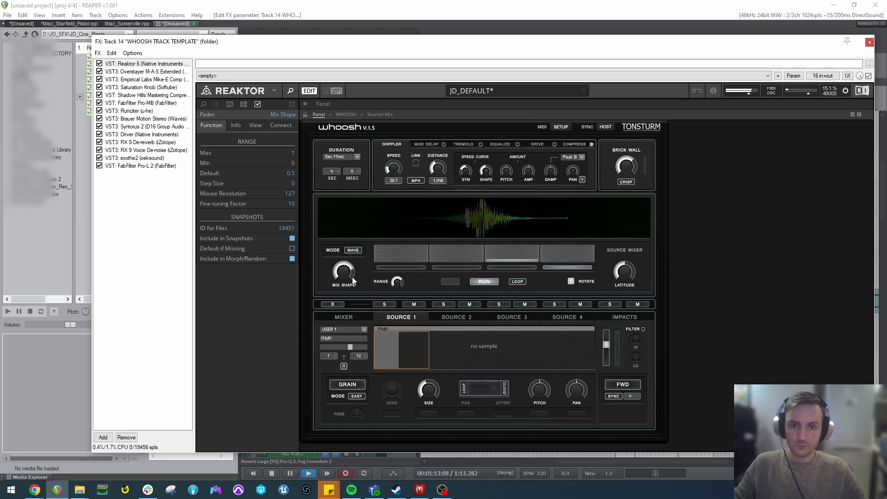
pyautogui.press('space')
# Play the clips with Doppler Distance 0.46 and Speed 449.4, readjusting to Speed 359.8 and Distance 1.046.
pyautogui.click(435, 169)
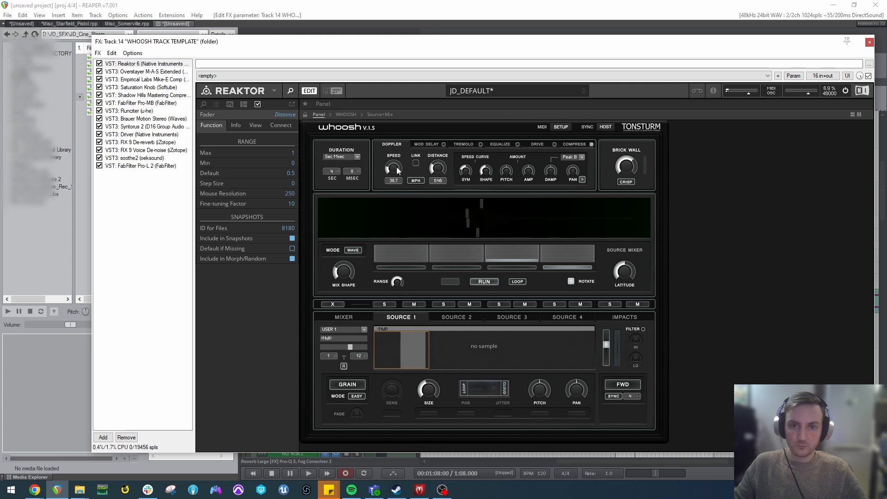
pyautogui.press('space')
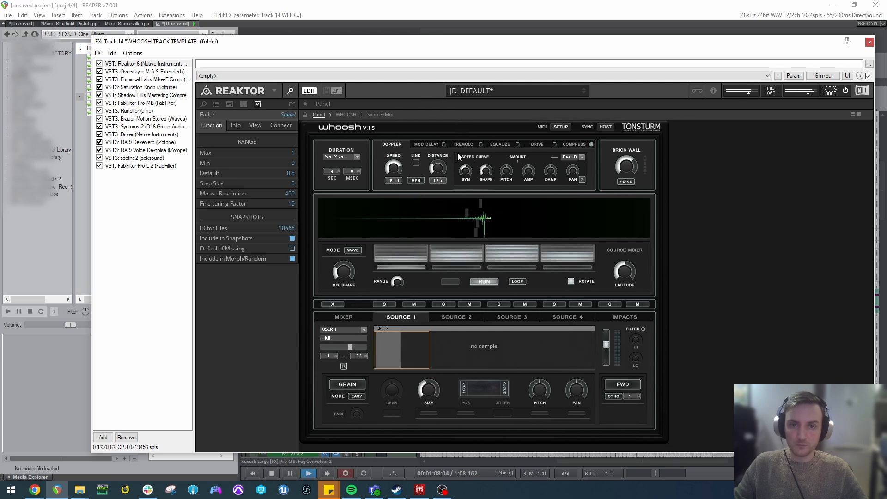
pyautogui.moveTo(393, 162)
pyautogui.mouseDown()
pyautogui.moveTo(393, 169)
pyautogui.moveTo(433, 164)
pyautogui.mouseUp()
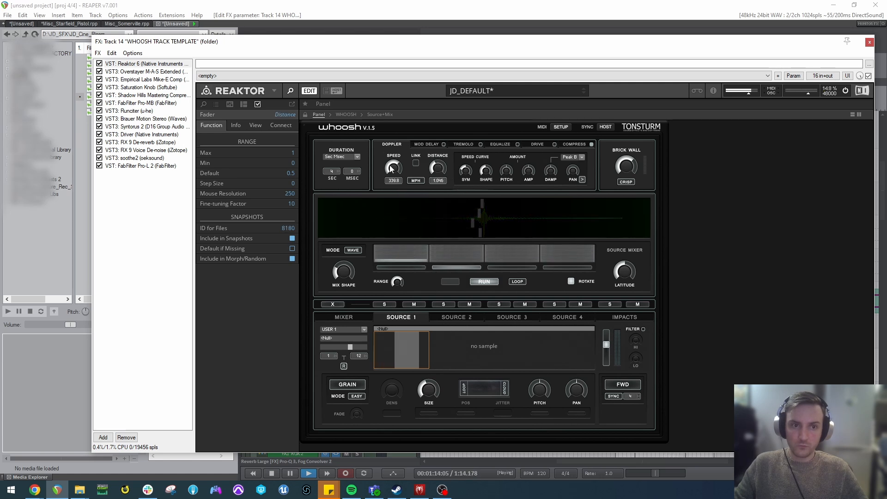
pyautogui.press('space')
# Set Whoosh's Doppler Distance to 9.622 and Speed to 194.3, and play the clips from 1:08.
pyautogui.click(118, 194)
pyautogui.doubleClick(438, 170)
pyautogui.moveTo(400, 158); pyautogui.dragTo(394, 194)
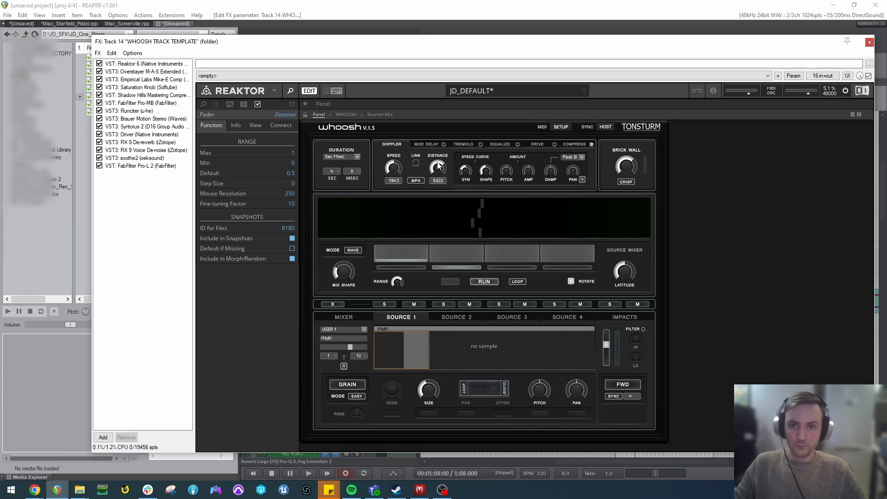
pyautogui.press('space')
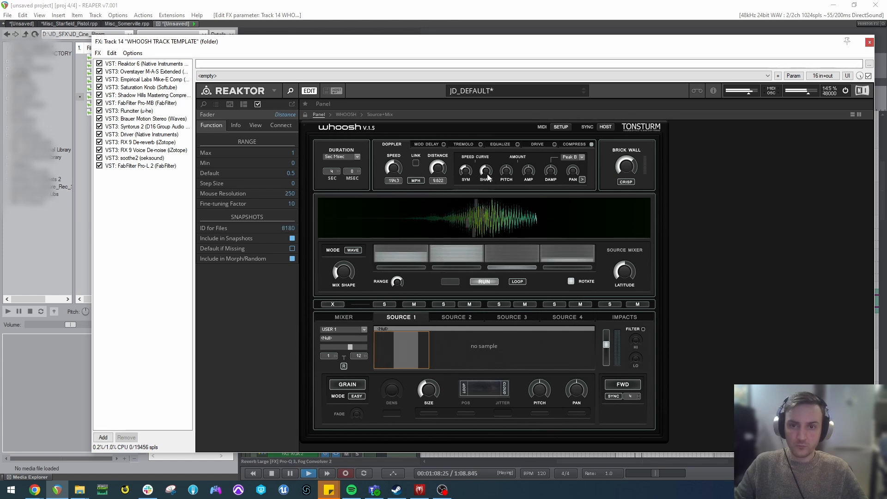
# Adjust the Doppler speed curve's Shape and the Pitch amount in Whoosh, and play the clips.
pyautogui.click(486, 173)
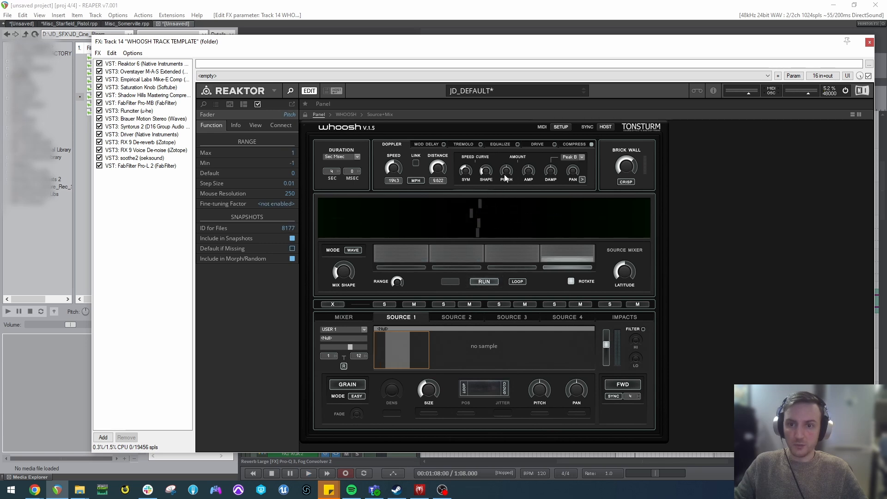
pyautogui.press('space')
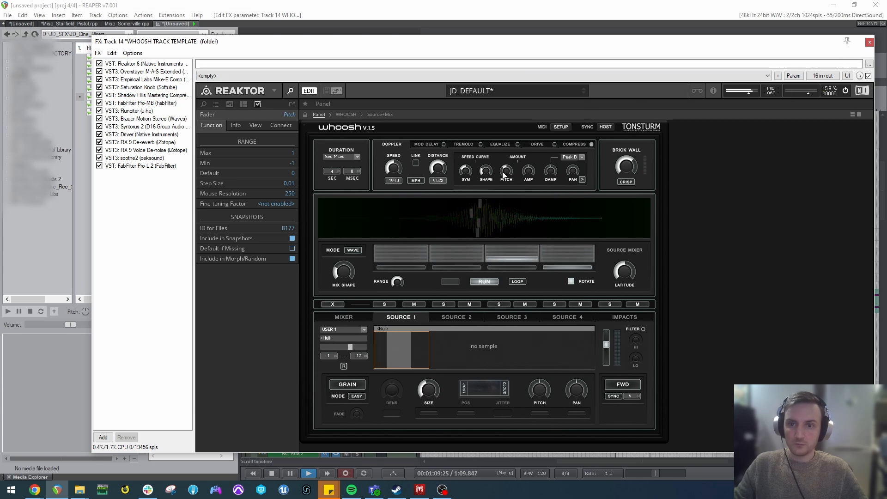
pyautogui.press('space')
# Close the template's effects chain and check the L316 Stereo limiter on the FX1 GROUP track.
pyautogui.click(870, 43)
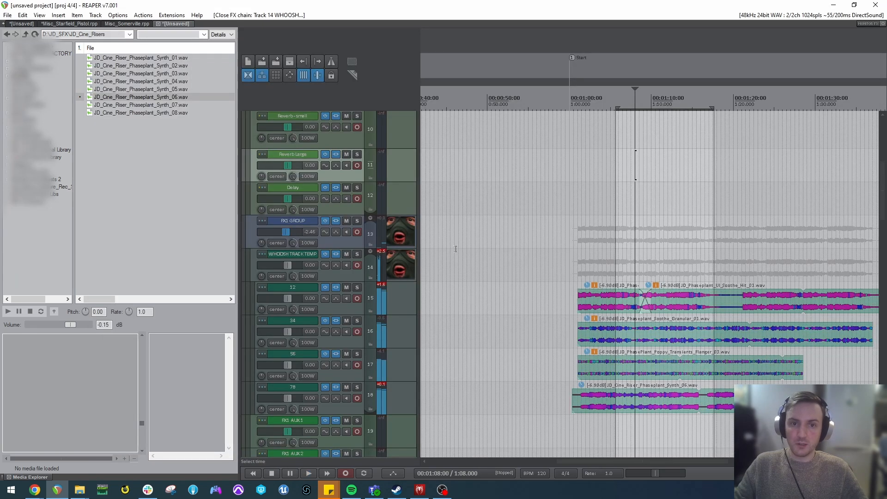
pyautogui.click(337, 221)
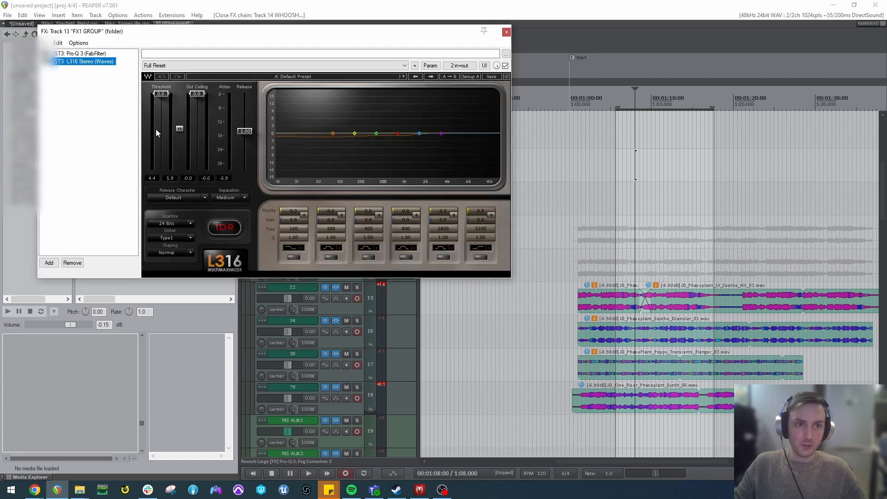
pyautogui.click(507, 32)
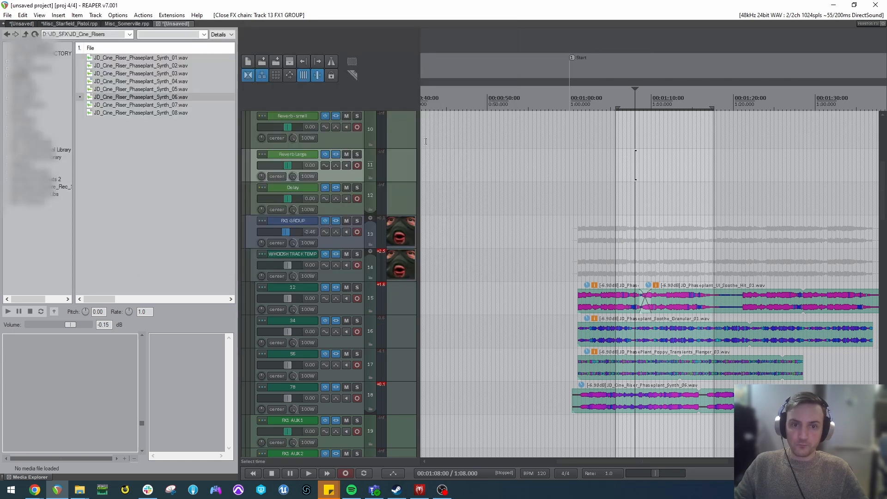
# Add the u-he Uhbik-G plugin to the end of the WHOOSH TRACK TEMPLATE effects chain.
pyautogui.click(336, 254)
pyautogui.doubleClick(172, 261)
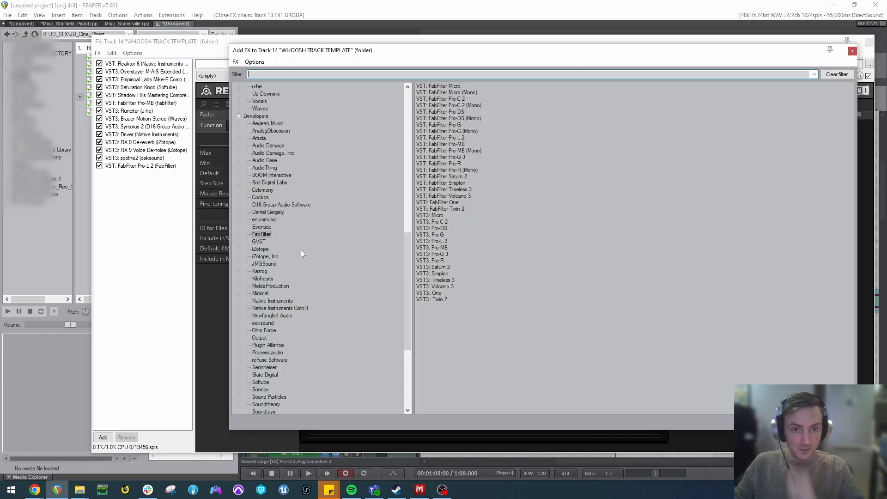
pyautogui.scroll(-7, 283, 268)
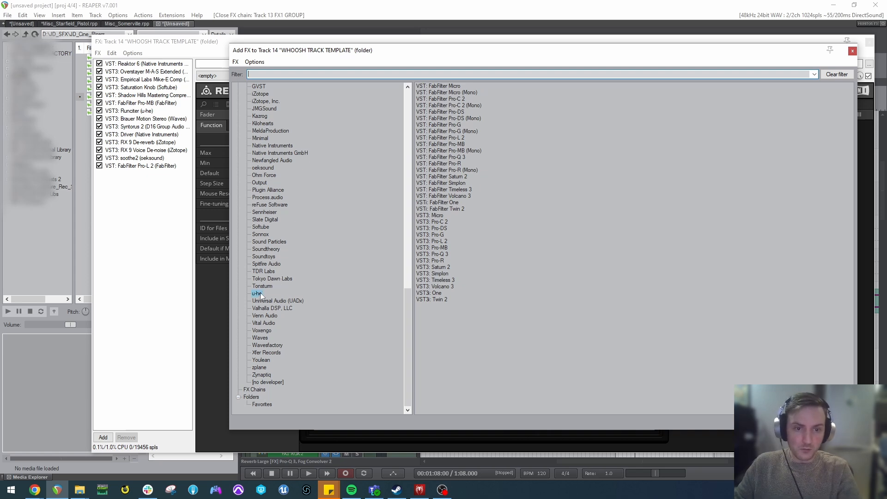
pyautogui.doubleClick(439, 169)
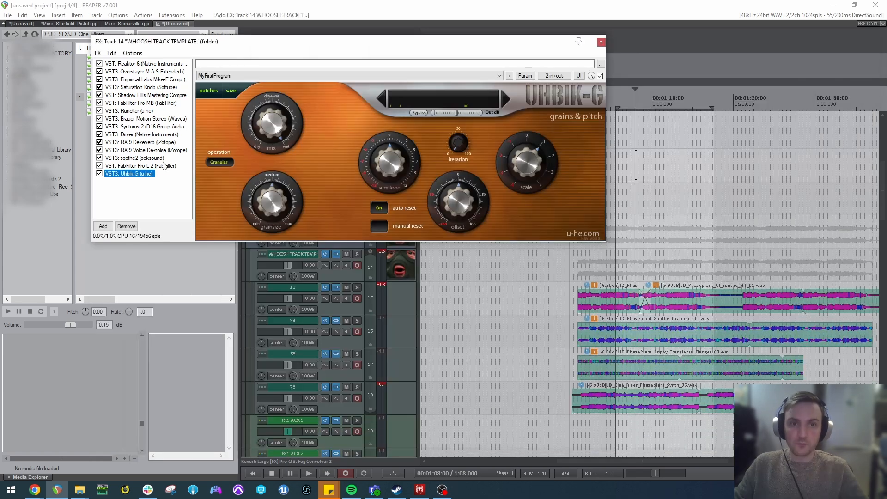
# Set Uhbik-G's grain size to 1.20 and mix to 100, and adjust the semitone while playing the clips.
pyautogui.moveTo(549, 70); pyautogui.dragTo(525, 89)
pyautogui.click(442, 211)
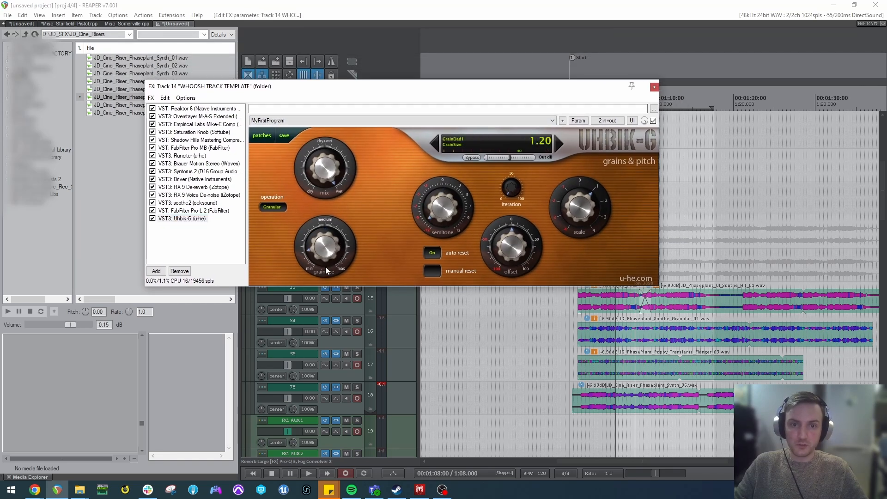
pyautogui.moveTo(331, 185); pyautogui.dragTo(331, 168)
pyautogui.press('space')
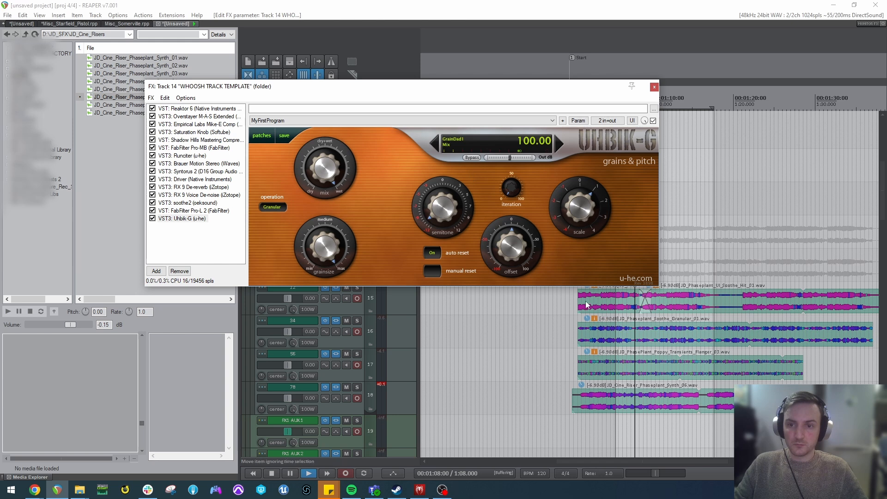
pyautogui.moveTo(451, 219); pyautogui.dragTo(453, 199)
pyautogui.press('space')
# Set Uhbik-G's scale to 1.50 and modulate it from audio channels 1+2 with 243 ms attack, 221 ms release and -34.73 dB minimum volume.
pyautogui.click(575, 204)
pyautogui.click(578, 120)
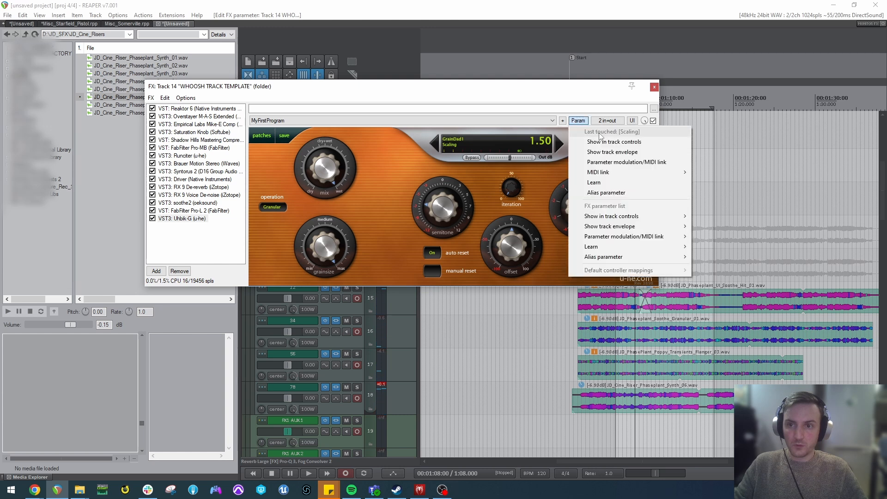
pyautogui.click(596, 160)
pyautogui.click(8, 72)
pyautogui.click(74, 83)
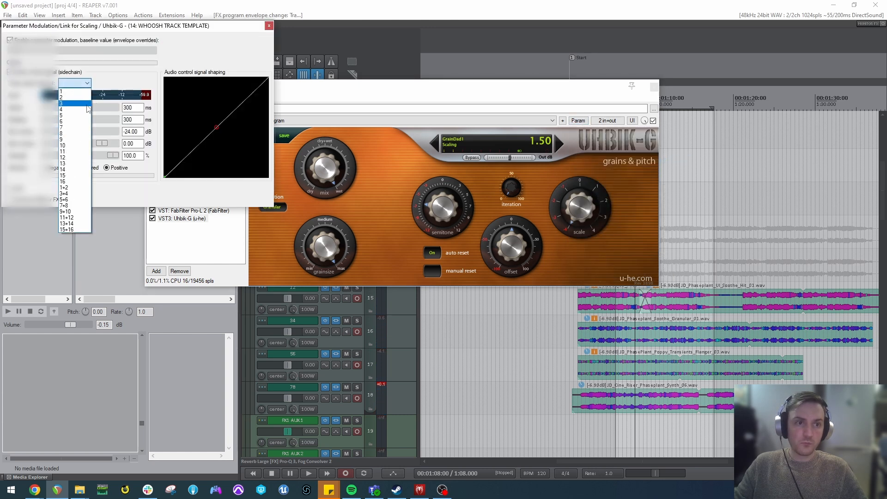
pyautogui.click(88, 188)
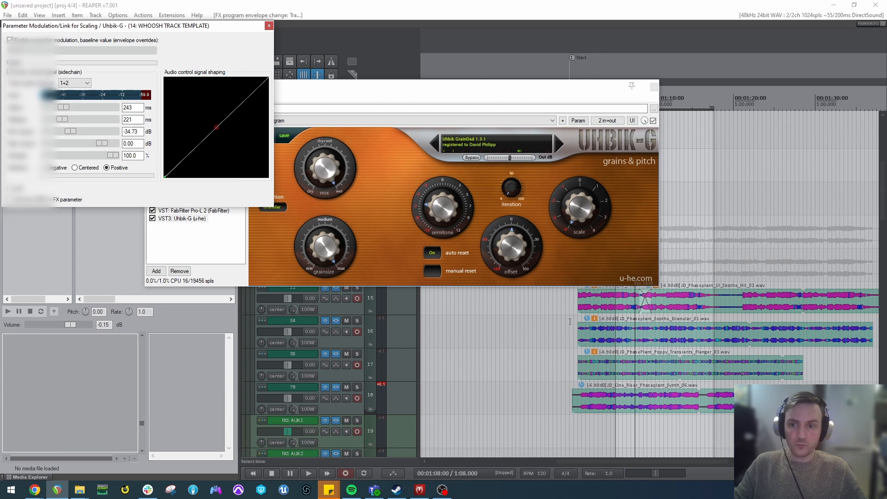
# Play the clips from 1:04 with the audio-driven scale modulation active.
pyautogui.click(602, 308)
pyautogui.press('space')
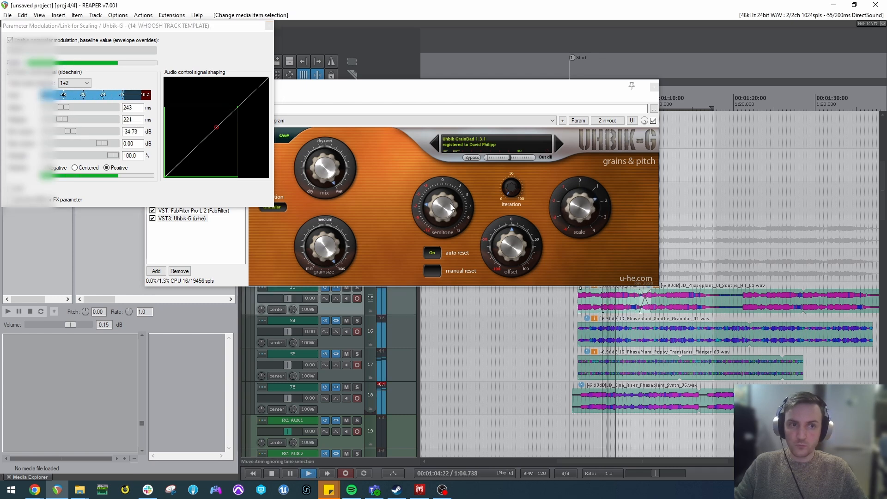
pyautogui.press('space')
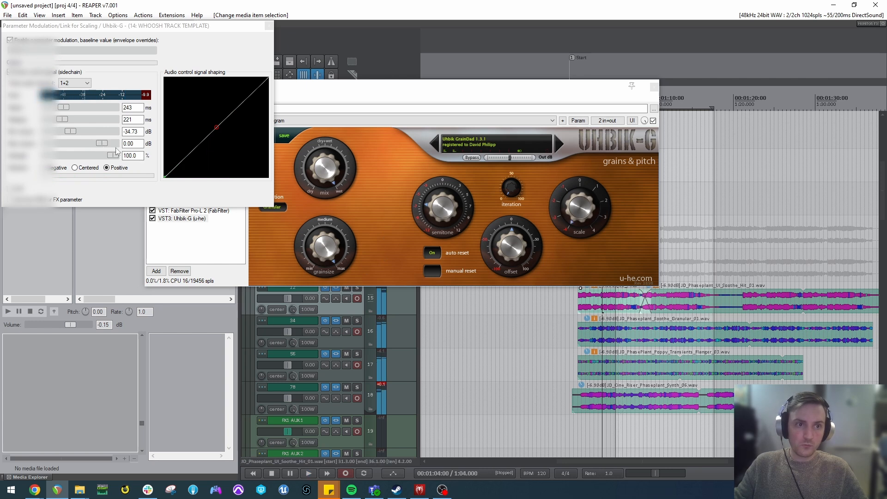
# Raise the scale modulation's baseline to just past its midpoint, set the strength to 14.8%, and play the clips from about 1:12.
pyautogui.moveTo(13, 51); pyautogui.dragTo(89, 62)
pyautogui.moveTo(61, 154); pyautogui.dragTo(62, 154)
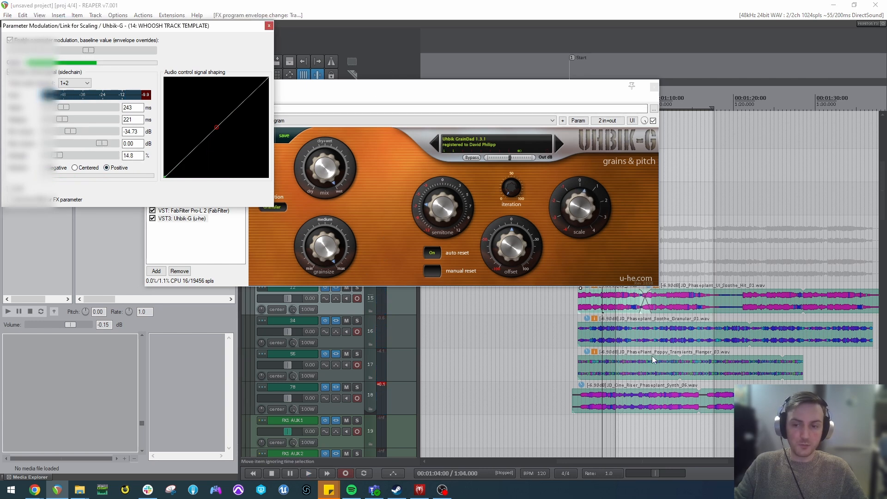
pyautogui.click(667, 261)
pyautogui.press('space')
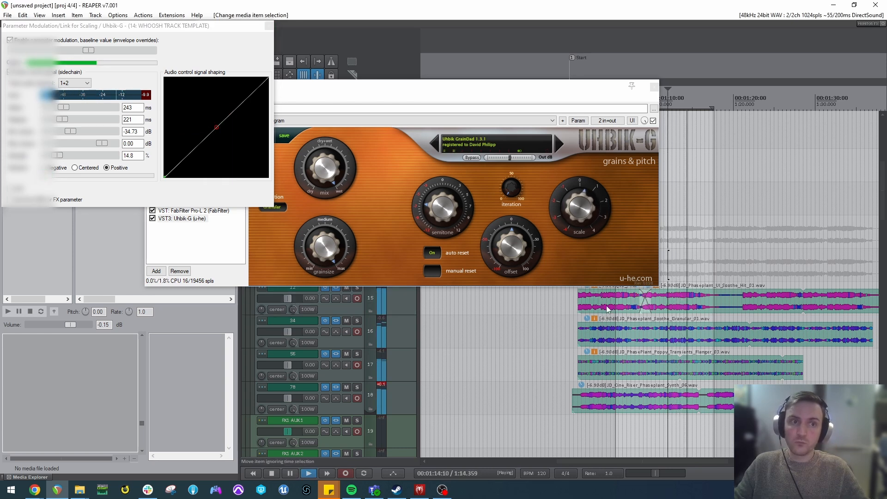
# Set Uhbik-G's semitone to -4.20 and modulate it from audio channels 1+2 with 229 ms attack, 193 ms release and -39.34 dB minimum volume.
pyautogui.press('space')
pyautogui.moveTo(441, 208)
pyautogui.mouseDown()
pyautogui.moveTo(442, 219)
pyautogui.moveTo(440, 198)
pyautogui.mouseUp()
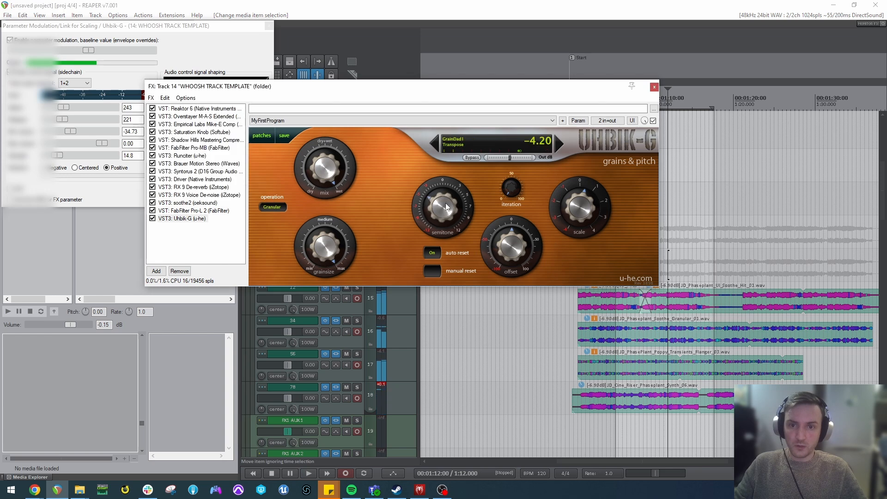
pyautogui.click(583, 119)
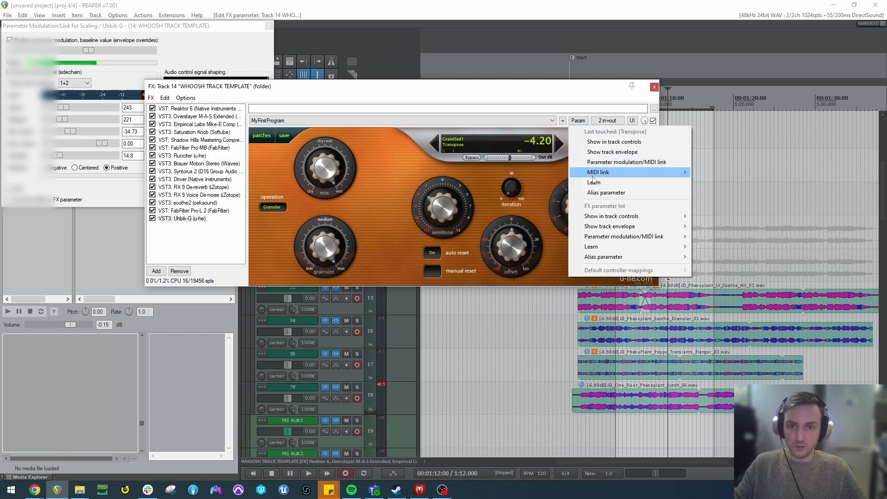
pyautogui.click(618, 162)
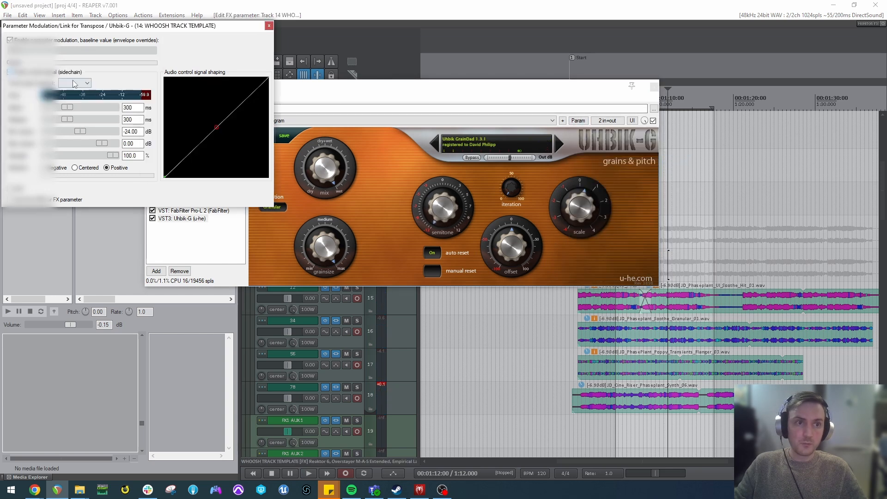
pyautogui.click(75, 83)
pyautogui.click(80, 188)
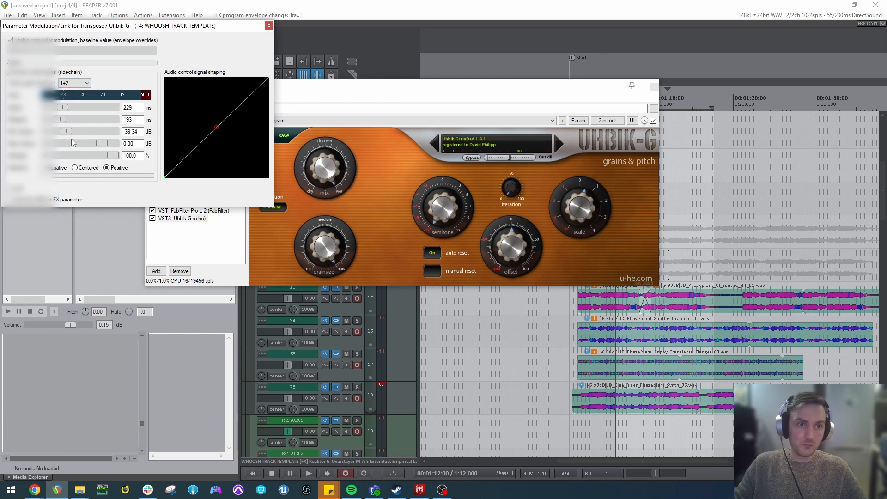
# Play the clips from about 1:03 and reduce the transpose modulation's strength to 22.6%.
pyautogui.click(594, 311)
pyautogui.press('space')
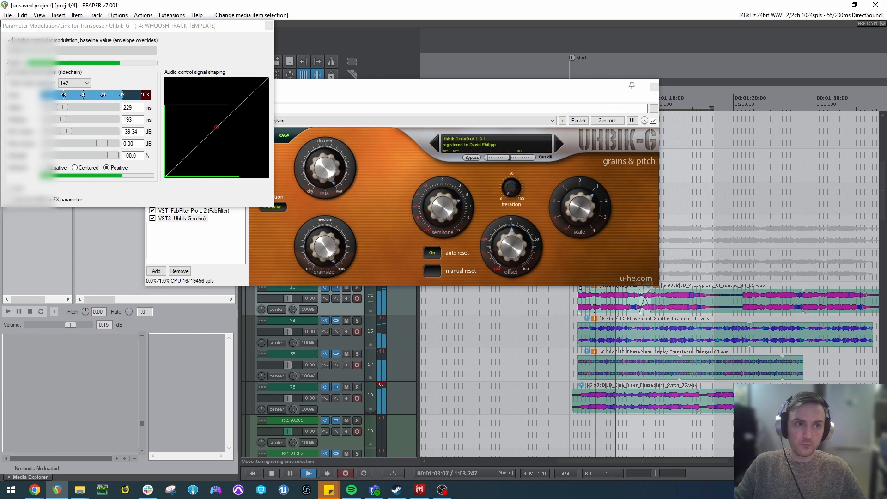
pyautogui.moveTo(84, 156); pyautogui.dragTo(62, 156)
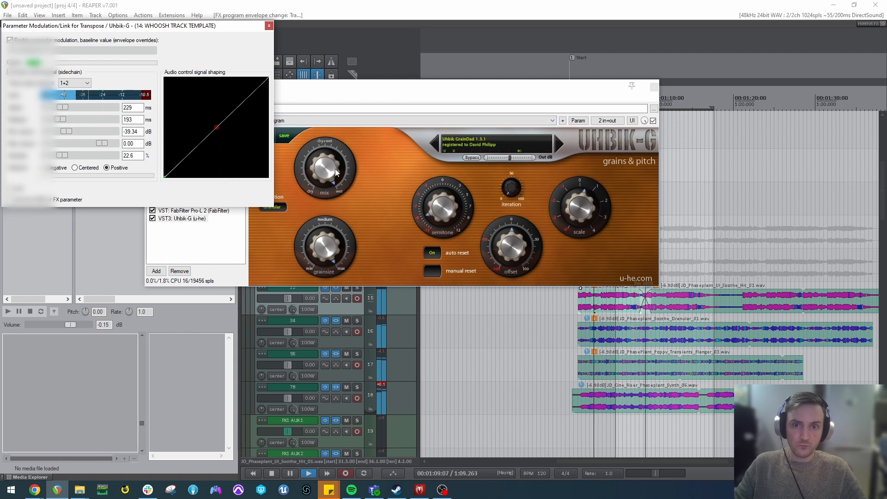
pyautogui.press('space')
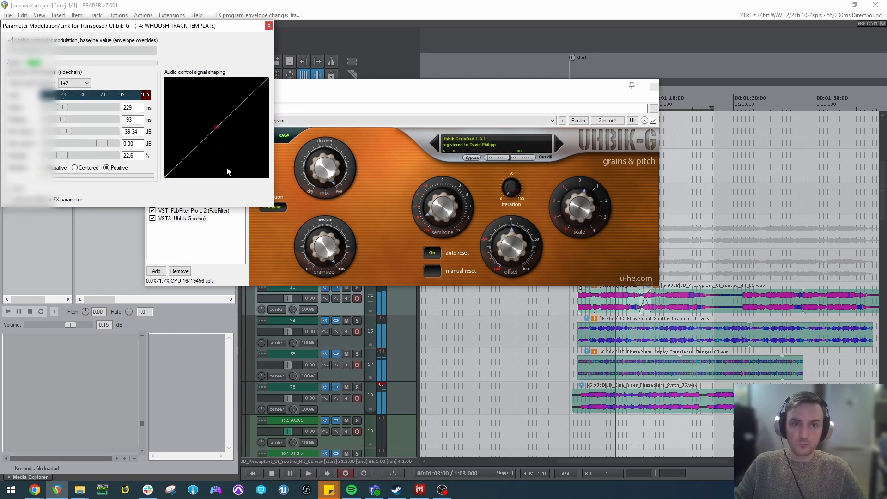
# Remove Uhbik-G from the Whoosh track's effects chain and add Output's Movement at the end.
pyautogui.click(198, 219)
pyautogui.press('Delete')
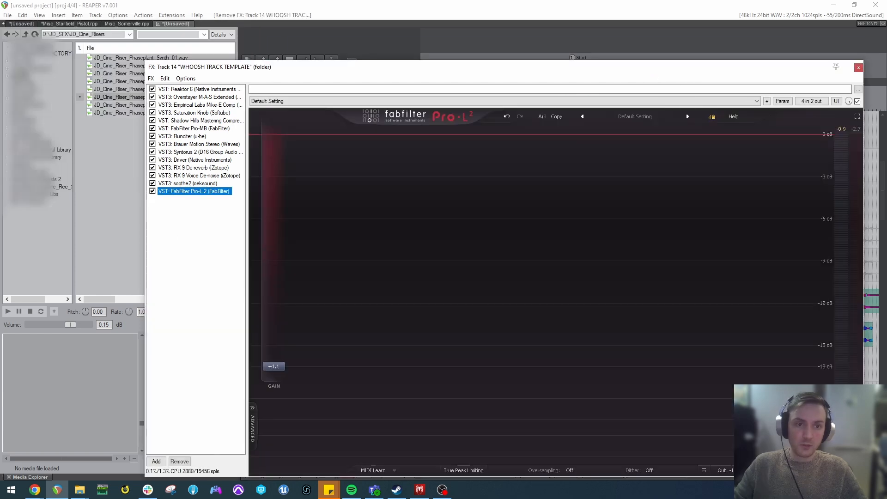
pyautogui.doubleClick(191, 233)
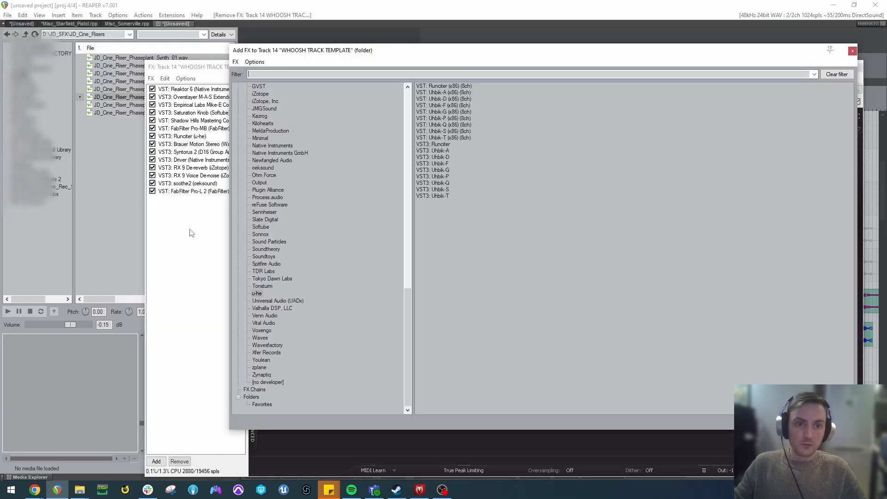
pyautogui.click(257, 183)
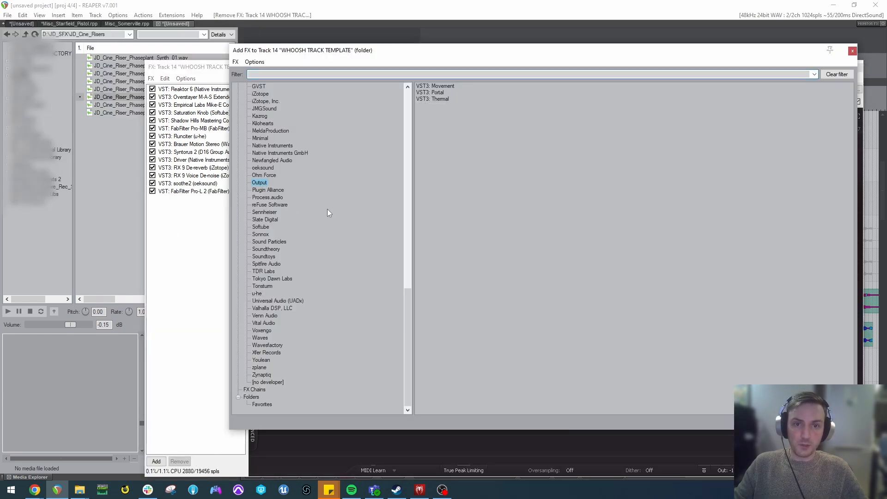
pyautogui.doubleClick(445, 86)
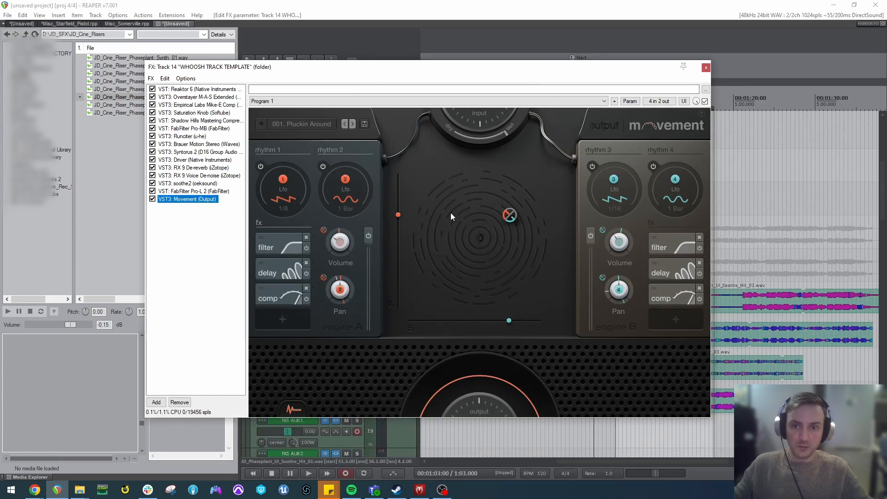
# Switch Movement to the preset 003. Simple Flux and play the clips from about 1:22.
pyautogui.click(351, 124)
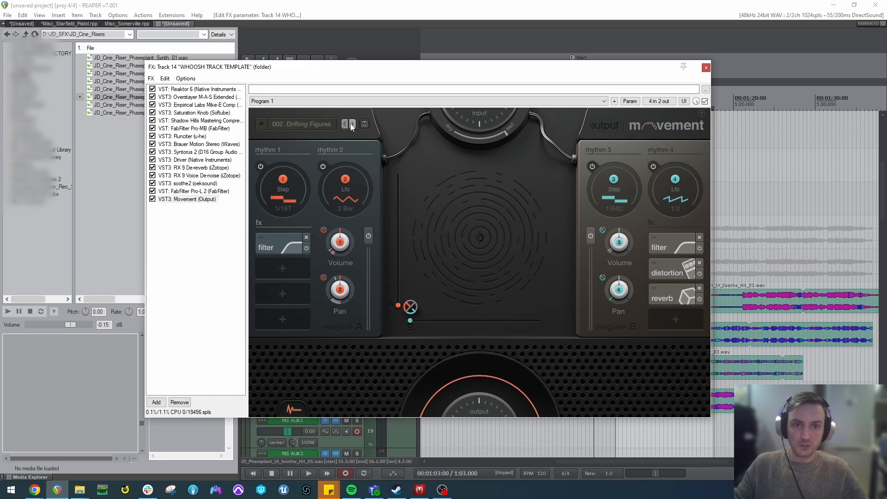
pyautogui.click(351, 124)
pyautogui.click(754, 226)
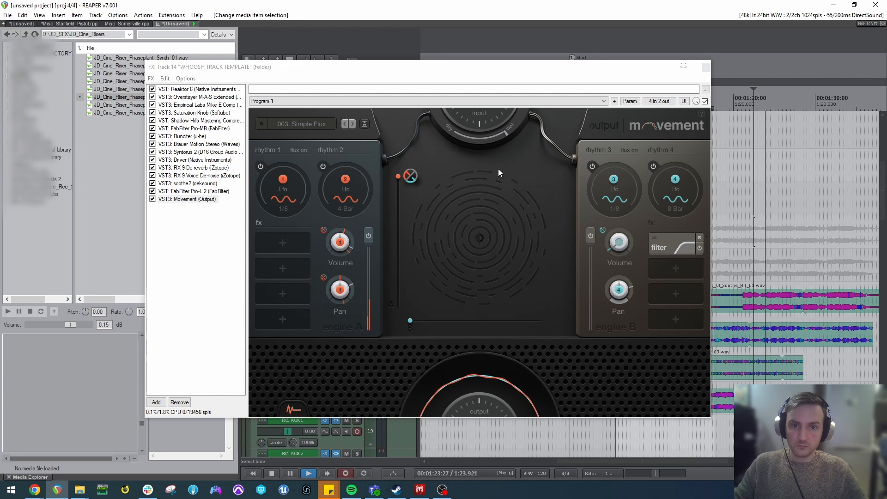
pyautogui.press('space')
# Add Output's Portal after Movement in the effects chain and show its detailed grain controls.
pyautogui.doubleClick(193, 242)
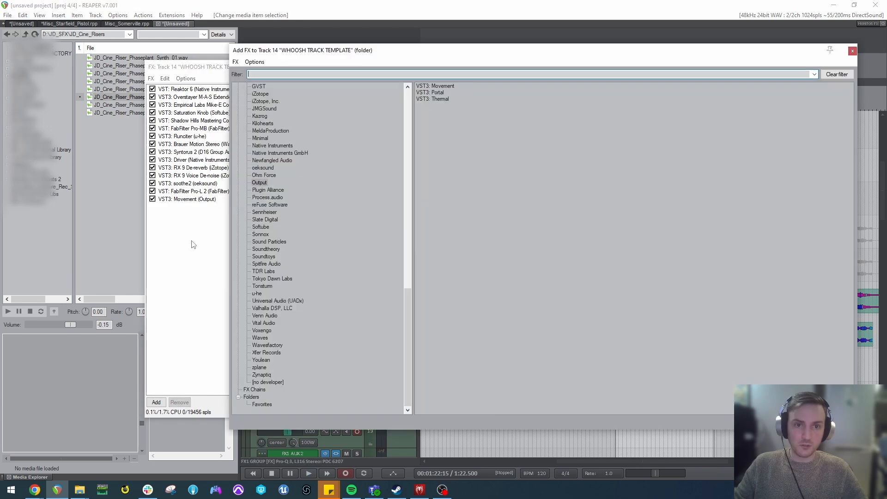
pyautogui.doubleClick(439, 93)
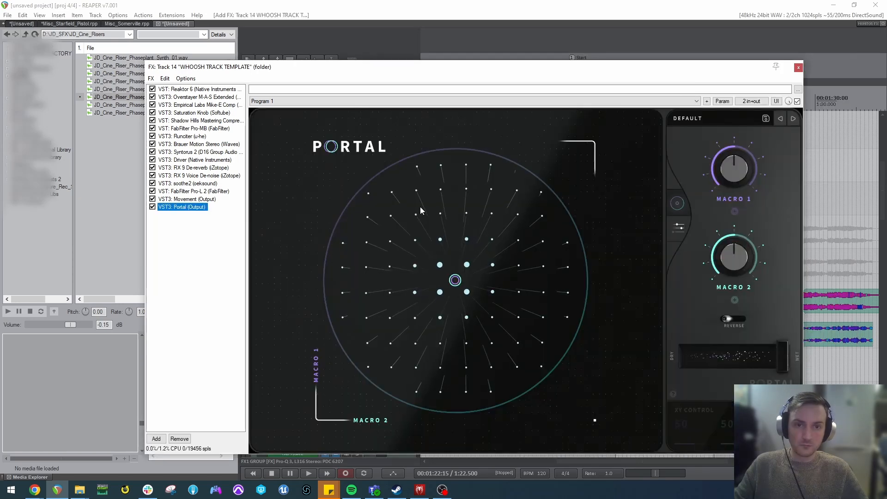
pyautogui.moveTo(633, 68); pyautogui.dragTo(551, 48)
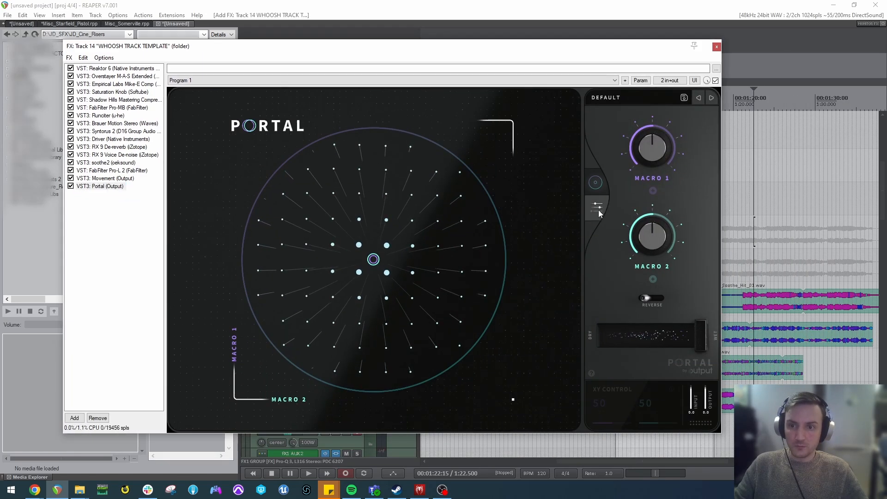
pyautogui.click(598, 209)
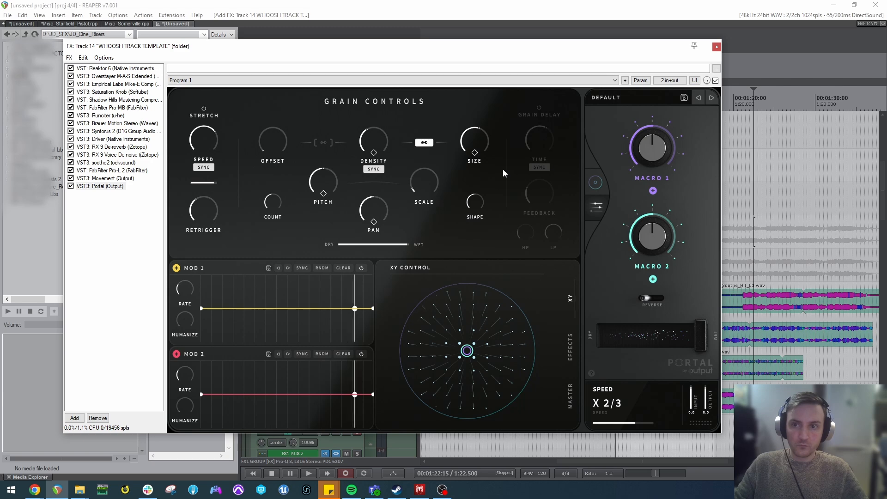
pyautogui.click(620, 98)
pyautogui.click(625, 96)
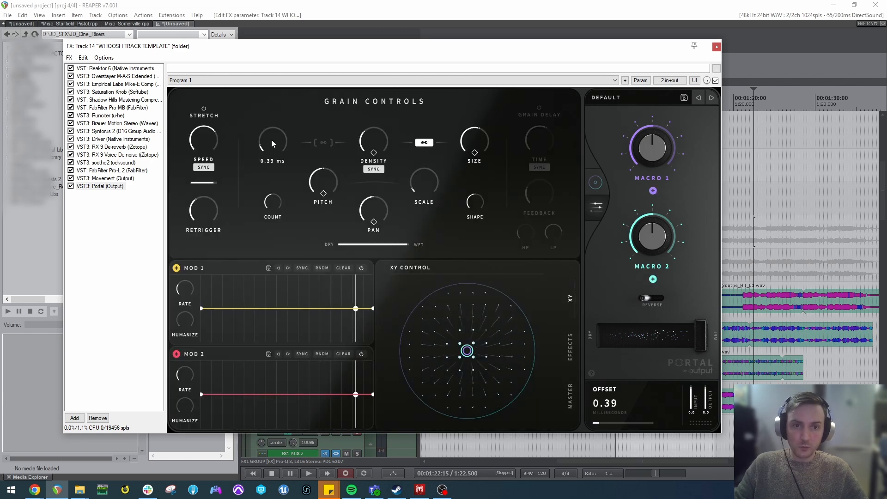
# Enable Portal's grain delay with a 1/16 time and set the XY control to 53 and 41 percent while playing the clips.
pyautogui.click(538, 113)
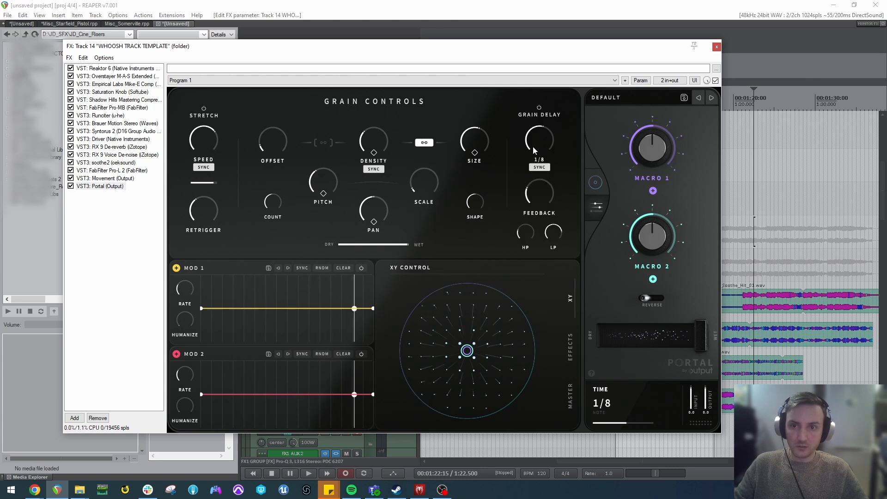
pyautogui.press('space')
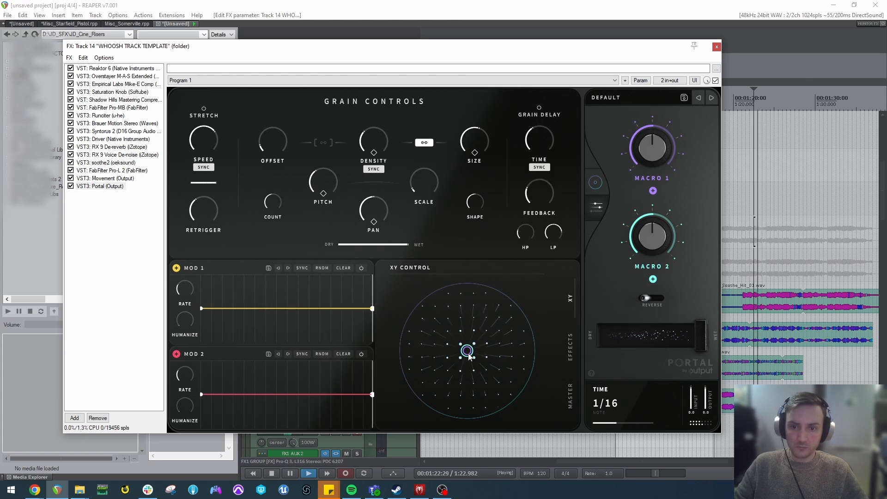
pyautogui.moveTo(468, 352); pyautogui.dragTo(458, 347)
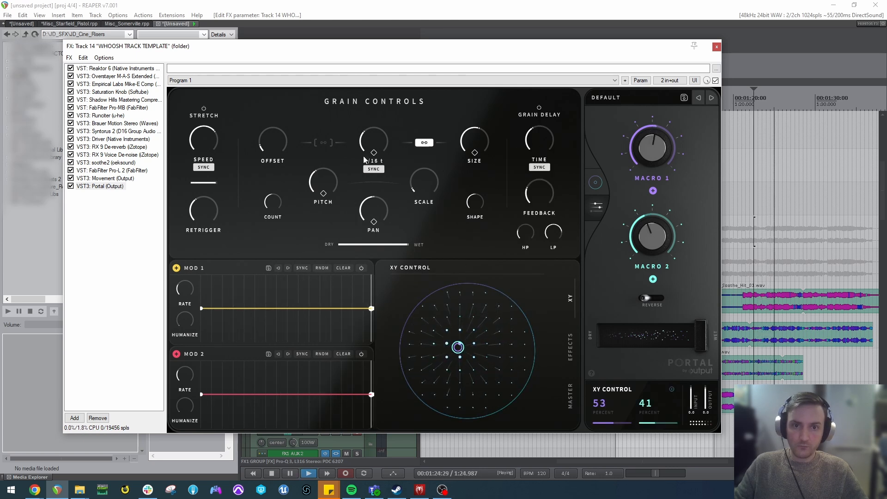
# Adjust Portal's grain density, size and stretch speed and toggle the density and speed sync during playback.
pyautogui.moveTo(366, 146); pyautogui.dragTo(366, 111)
pyautogui.click(376, 169)
pyautogui.moveTo(471, 146); pyautogui.dragTo(470, 161)
pyautogui.moveTo(365, 145); pyautogui.dragTo(364, 130)
pyautogui.moveTo(209, 128); pyautogui.dragTo(204, 157)
pyautogui.click(203, 167)
pyautogui.press('space')
# Load the user preset JD_BASIC_GRANULAR in Portal and play the clips.
pyautogui.click(610, 98)
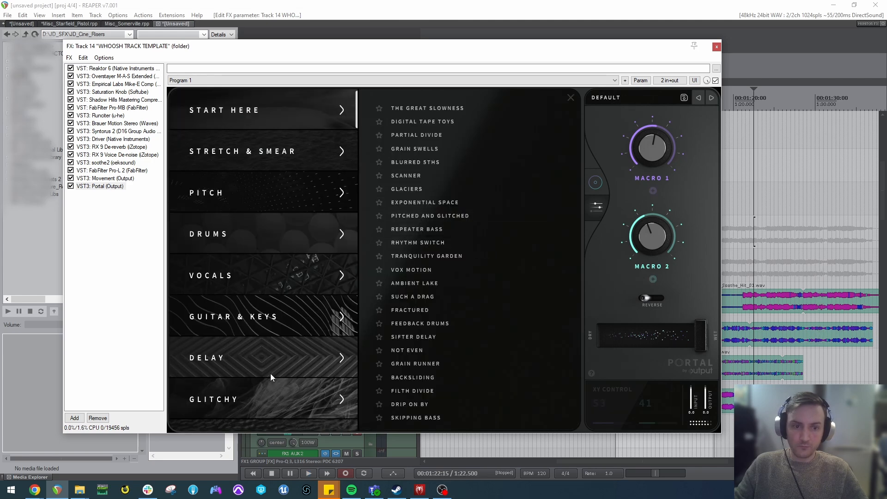
pyautogui.scroll(-5, 270, 371)
pyautogui.scroll(4, 263, 319)
pyautogui.click(245, 408)
pyautogui.scroll(-4, 241, 406)
pyautogui.click(239, 405)
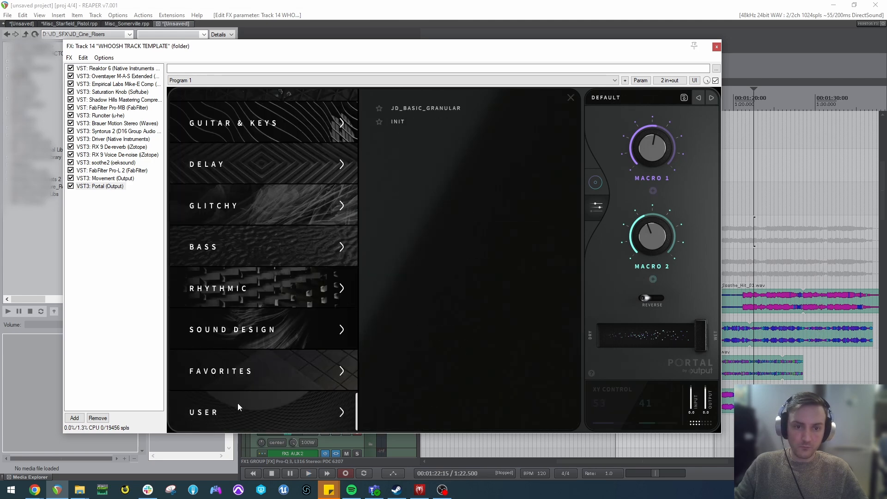
pyautogui.click(405, 104)
pyautogui.press('space')
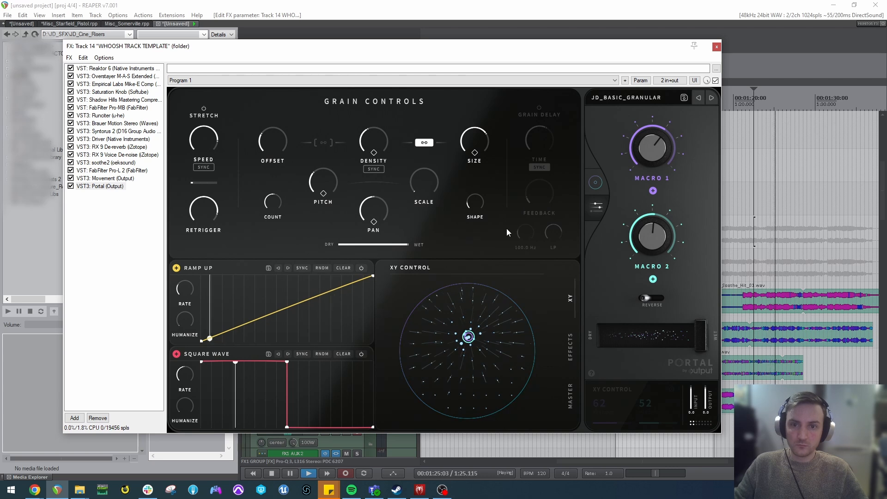
# Bypass Movement in the effects chain while the clips play, and stop playback.
pyautogui.click(112, 208)
pyautogui.click(71, 178)
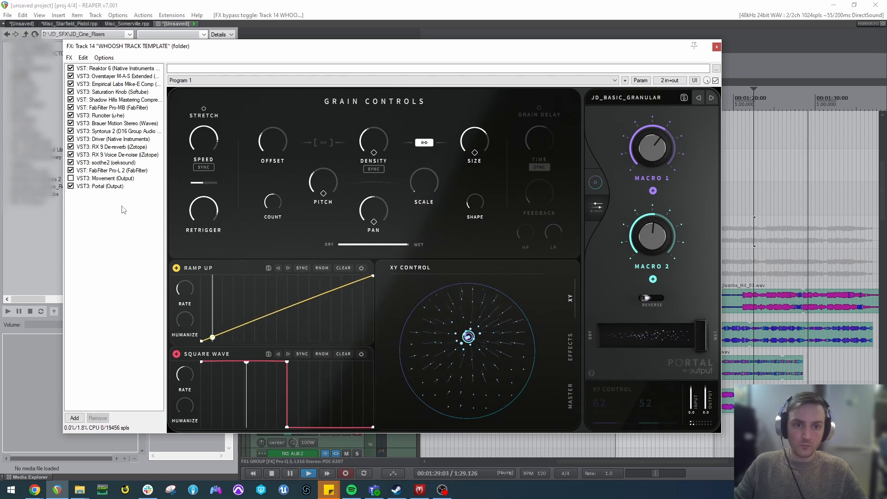
pyautogui.press('space')
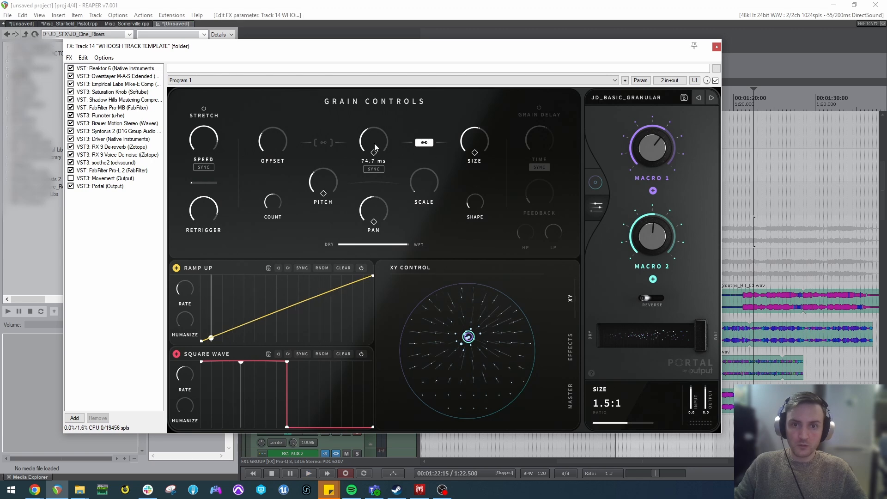
# Close the effects chain and delete all the clips on tracks 12, 34, 56 and 78.
pyautogui.click(716, 47)
pyautogui.moveTo(708, 377); pyautogui.dragTo(576, 243)
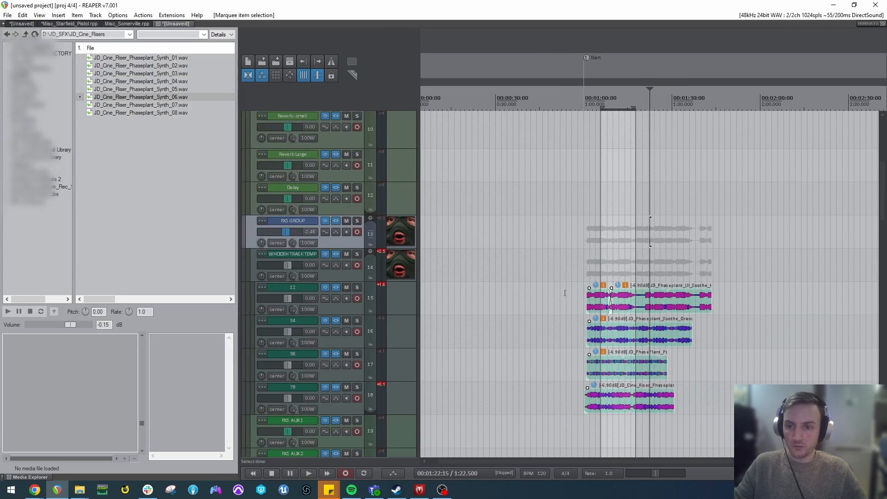
pyautogui.press('Delete')
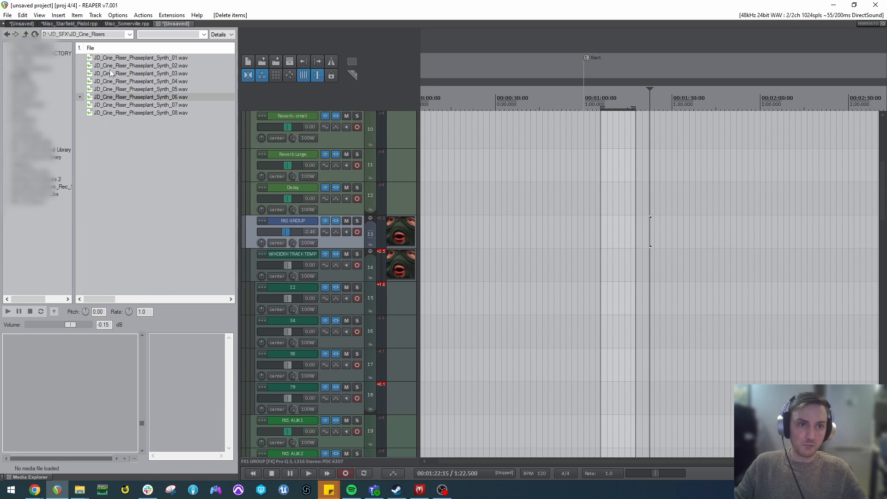
# Audition JD_Cine_Riser_Phaseplant_Synth_03.wav and place its section from about 4 seconds to the end on track 12 at about 1:05.
pyautogui.hotkey('alt', 'Left')
pyautogui.hotkey('alt', 'Right')
pyautogui.click(135, 73)
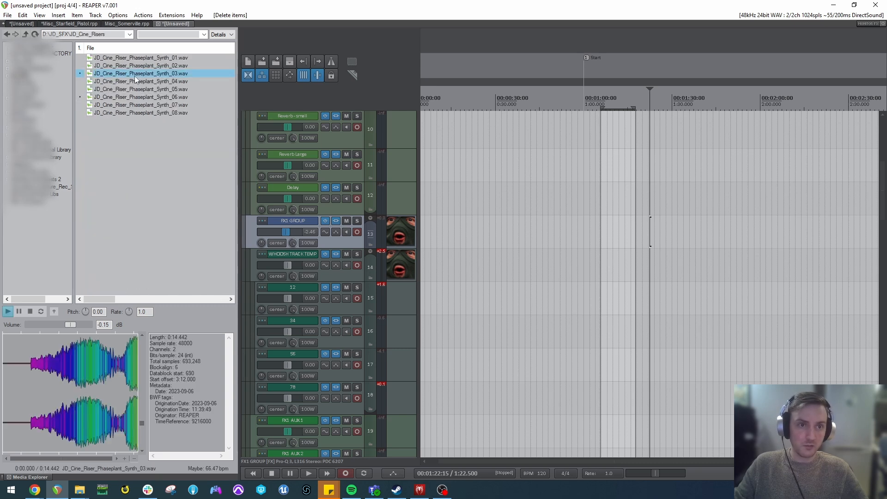
pyautogui.click(83, 396)
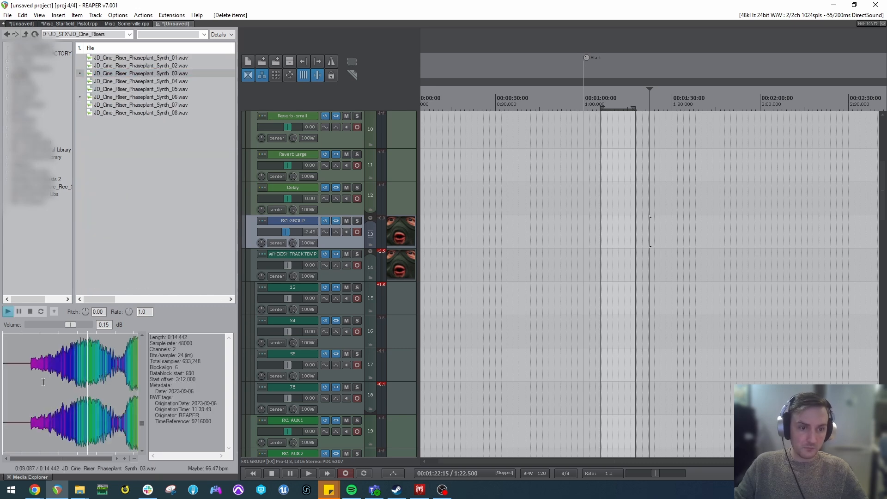
pyautogui.moveTo(43, 382); pyautogui.dragTo(136, 382)
pyautogui.moveTo(125, 382); pyautogui.dragTo(621, 301)
pyautogui.click(620, 275)
pyautogui.scroll(4, 625, 275)
pyautogui.scroll(2, 625, 273)
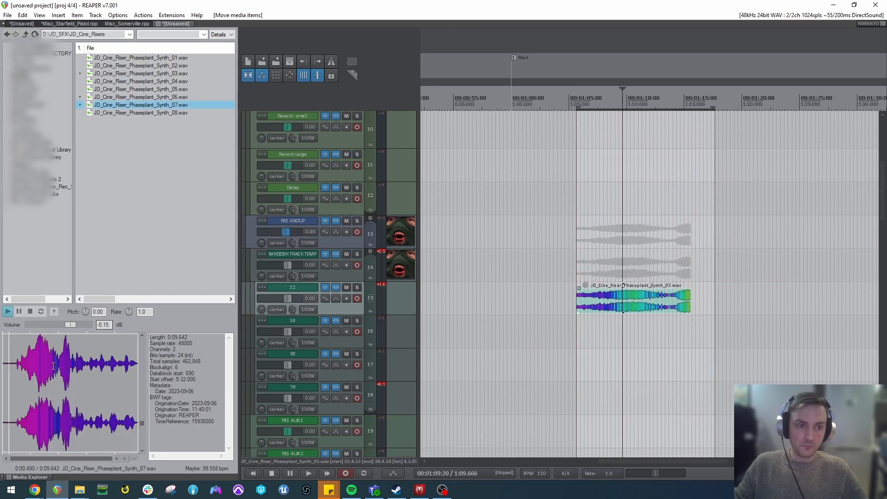
# Insert the 1.180 to 9.445 second section of JD_Cine_Riser_Phaseplant_Synth_07.wav on track 34 below the first riser clip.
pyautogui.scroll(3, 397, 204)
pyautogui.scroll(-2, 620, 279)
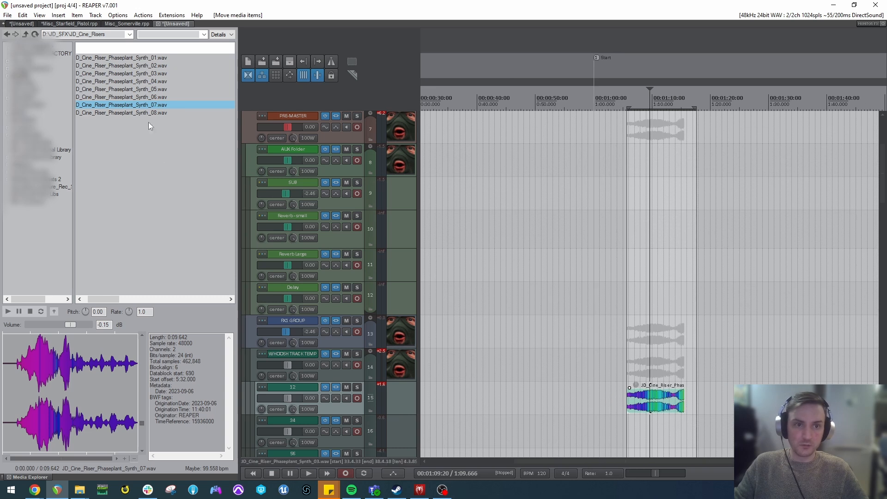
pyautogui.moveTo(19, 400); pyautogui.dragTo(135, 400)
pyautogui.moveTo(116, 400); pyautogui.dragTo(635, 430)
# Open the JD_PhasePlant folder inside JD_SFX and audition JD_Phaseplant_Soothe_Granular_Organic_01.wav.
pyautogui.press('BackSpace')
pyautogui.scroll(-15, 159, 141)
pyautogui.scroll(6, 141, 150)
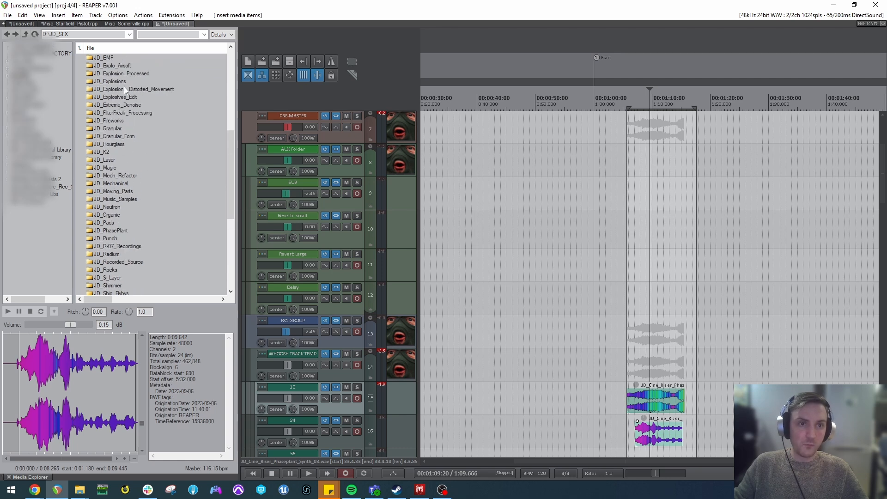
pyautogui.scroll(-4, 113, 138)
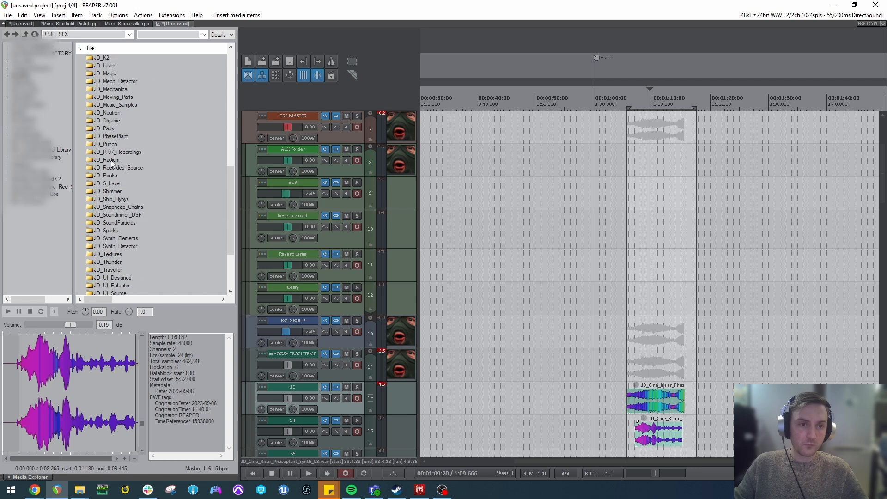
pyautogui.doubleClick(111, 136)
pyautogui.click(123, 145)
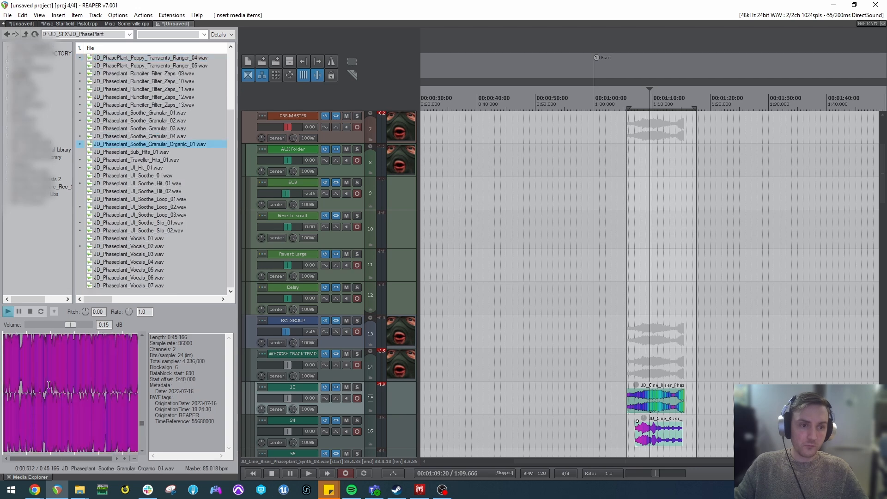
# Audition JD_Phaseplant_UI_Soothe_Hit_02.wav and place a section of it on track 56 at about 1:09.
pyautogui.click(99, 245)
pyautogui.click(135, 191)
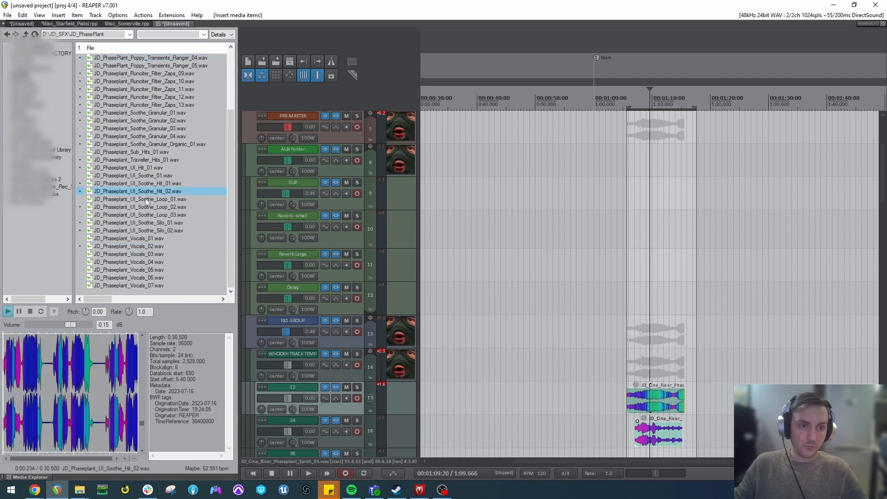
pyautogui.moveTo(69, 368); pyautogui.dragTo(103, 370)
pyautogui.moveTo(90, 371); pyautogui.dragTo(667, 399)
# Audition the Runciter and Granular Hits files, and insert JD_Phaseplant_Granular_Hits_Sub_02.wav on track 78 starting at about 1:04.5.
pyautogui.click(193, 104)
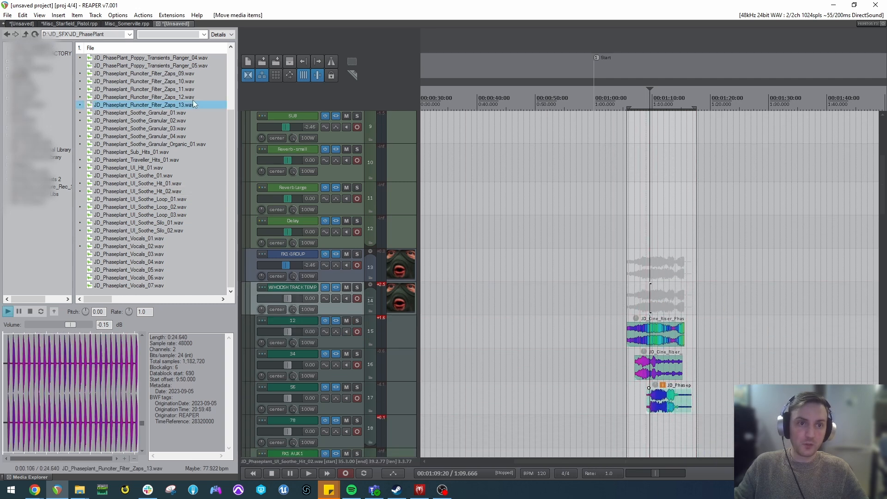
pyautogui.scroll(3, 171, 92)
pyautogui.click(146, 89)
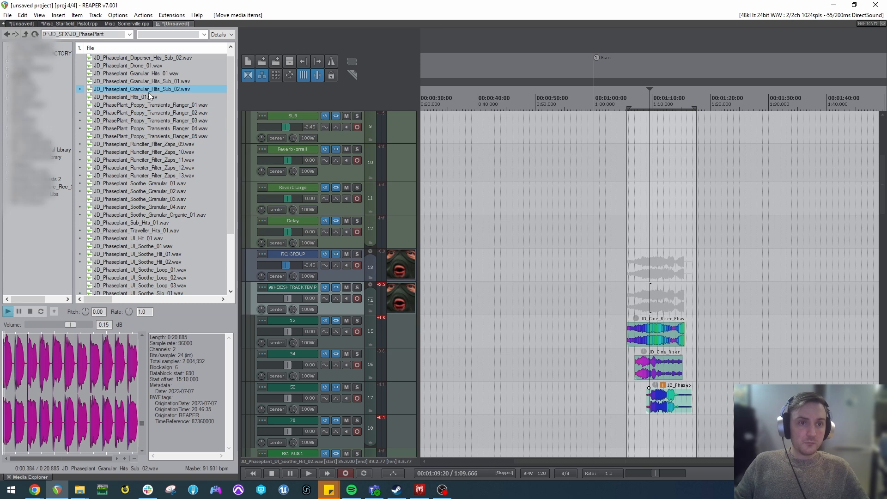
pyautogui.click(152, 81)
pyautogui.click(151, 88)
pyautogui.moveTo(151, 88); pyautogui.dragTo(626, 423)
pyautogui.scroll(-2, 325, 305)
pyautogui.scroll(5, 706, 394)
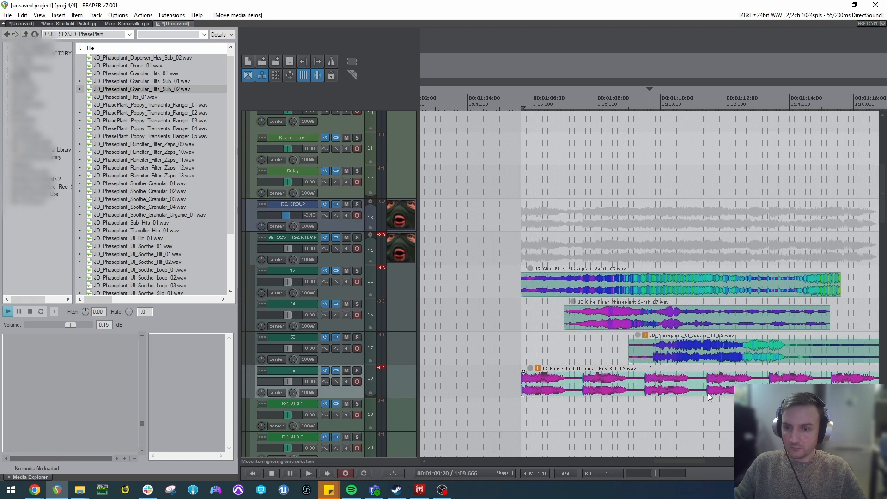
# Play the layered clips from about 1:08.7, inspect the L316 limiter on the FX1 GROUP track, and stop playback.
pyautogui.click(614, 322)
pyautogui.press('space')
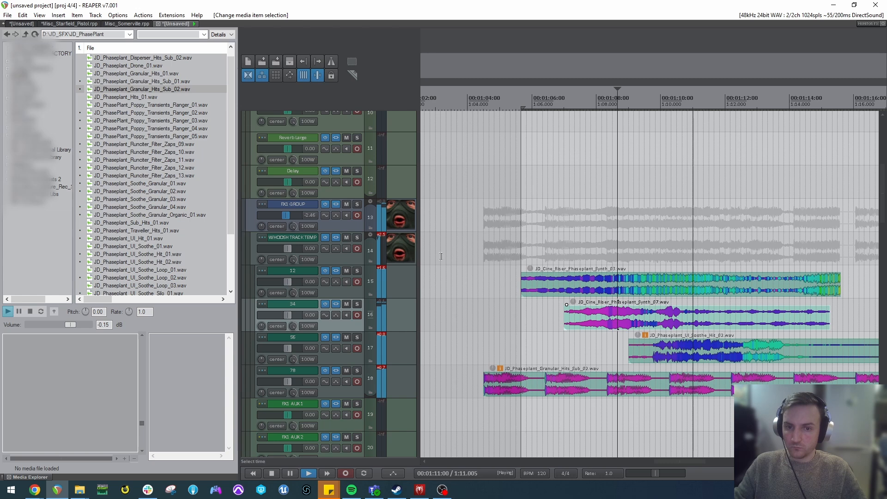
pyautogui.click(343, 205)
pyautogui.click(341, 204)
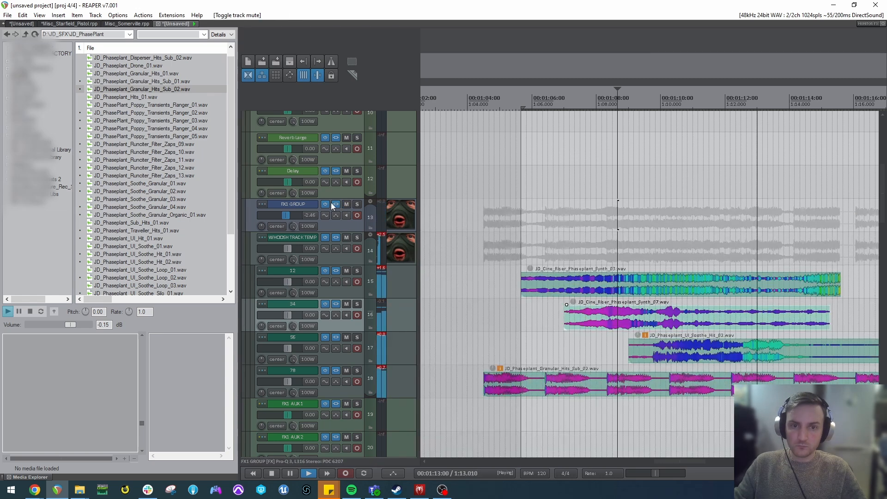
pyautogui.click(335, 204)
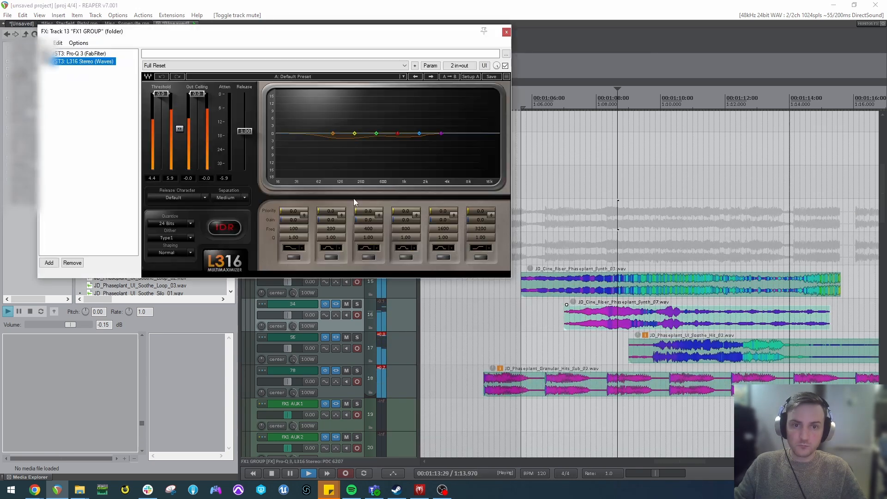
pyautogui.click(507, 32)
pyautogui.press('space')
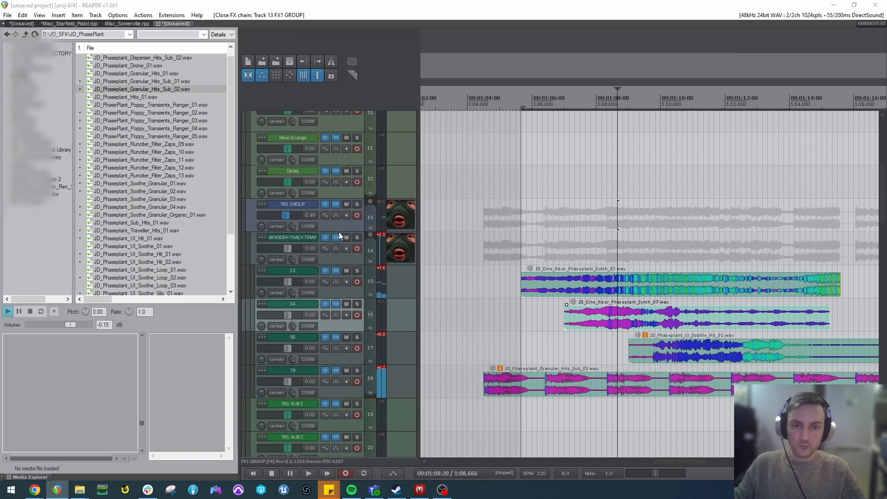
# Bypass Portal and enable Movement in the WHOOSH TRACK TEMPLATE effects chain, and audition the layers from 1:10.
pyautogui.click(336, 237)
pyautogui.click(71, 186)
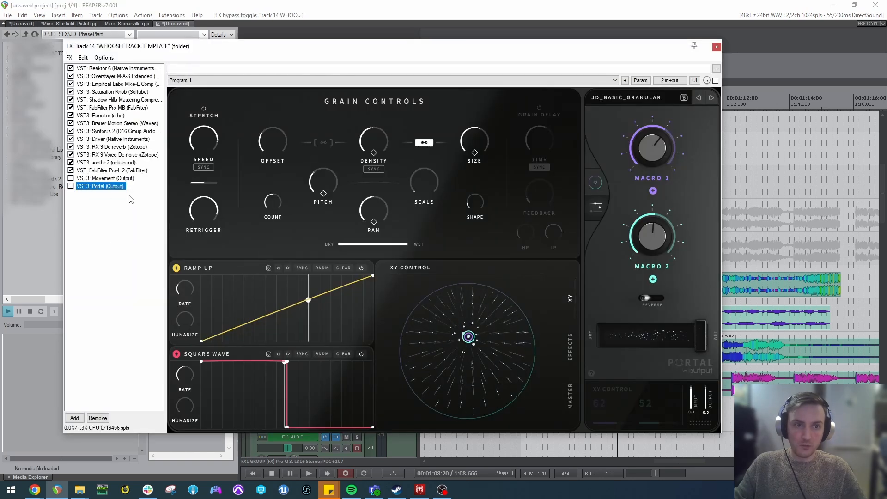
pyautogui.click(71, 177)
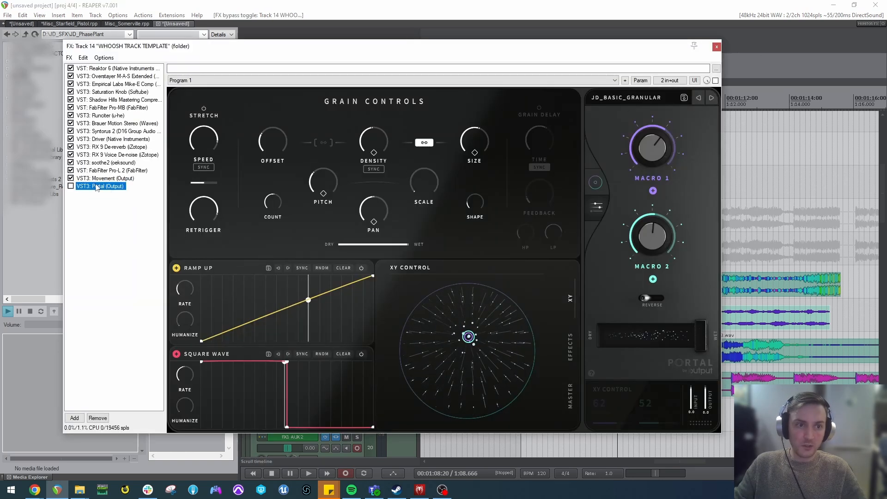
pyautogui.click(98, 178)
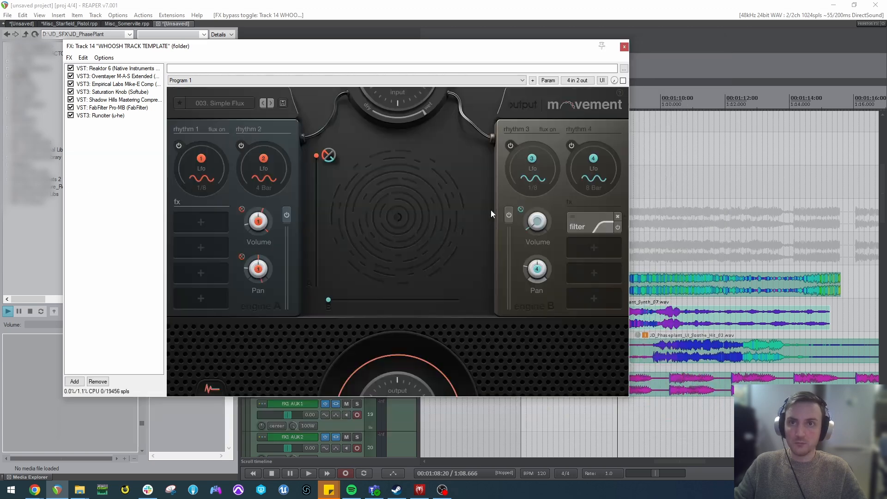
pyautogui.click(666, 249)
pyautogui.press('space')
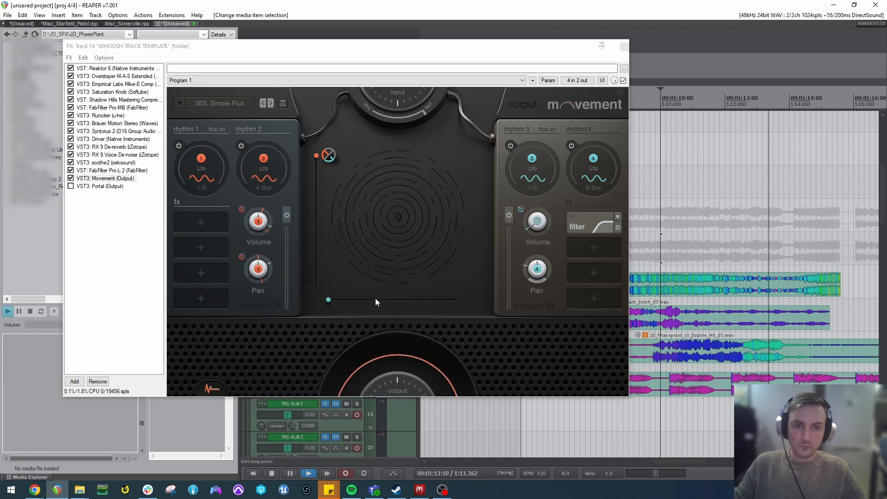
pyautogui.press('space')
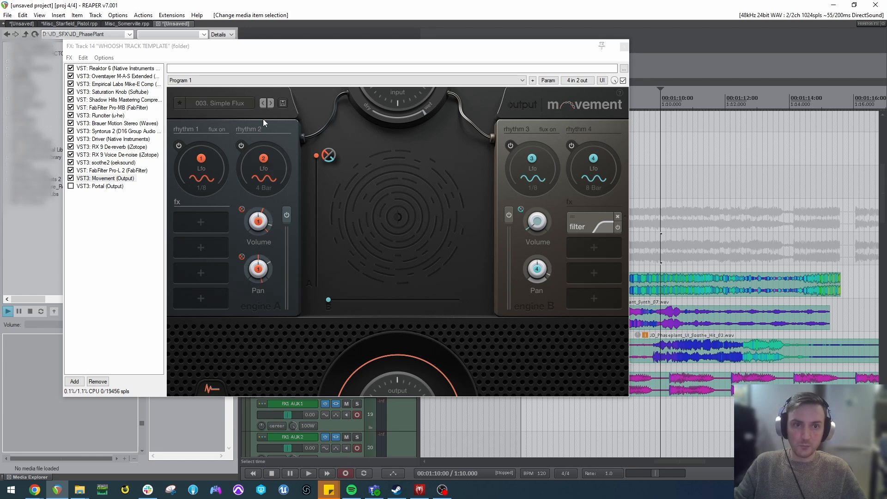
# Set the rate of Movement's rhythm 1 LFO to 1/8T and audition the layers.
pyautogui.click(214, 133)
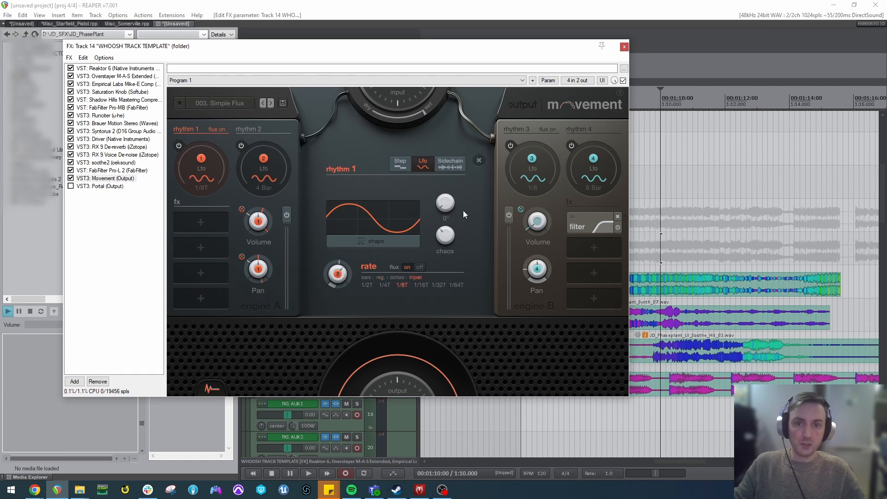
pyautogui.click(649, 296)
pyautogui.press('space')
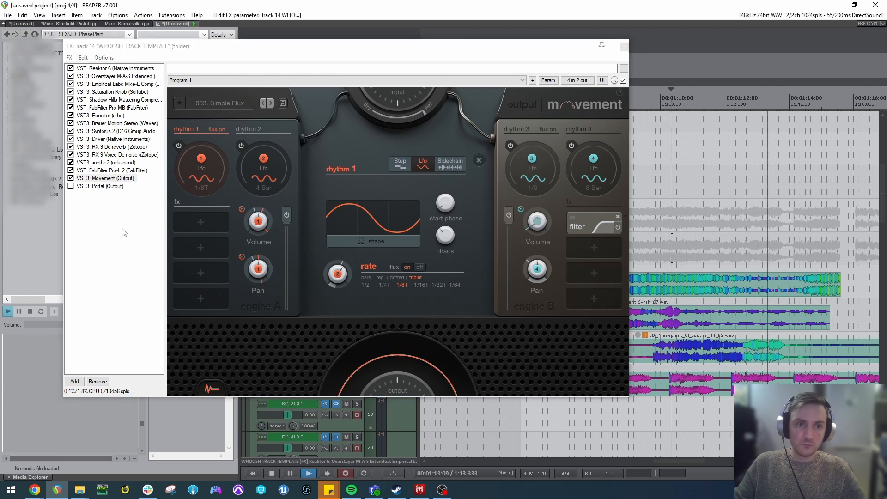
pyautogui.click(108, 216)
pyautogui.press('space')
# Browse the available effects by developer, including Plugin Alliance, iZotope, Audio Damage, Cockos and Native Instruments.
pyautogui.doubleClick(109, 217)
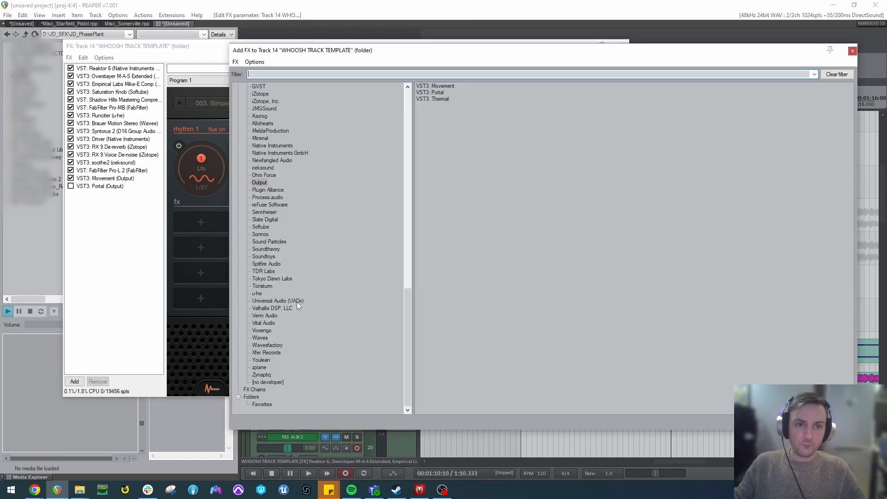
pyautogui.click(274, 190)
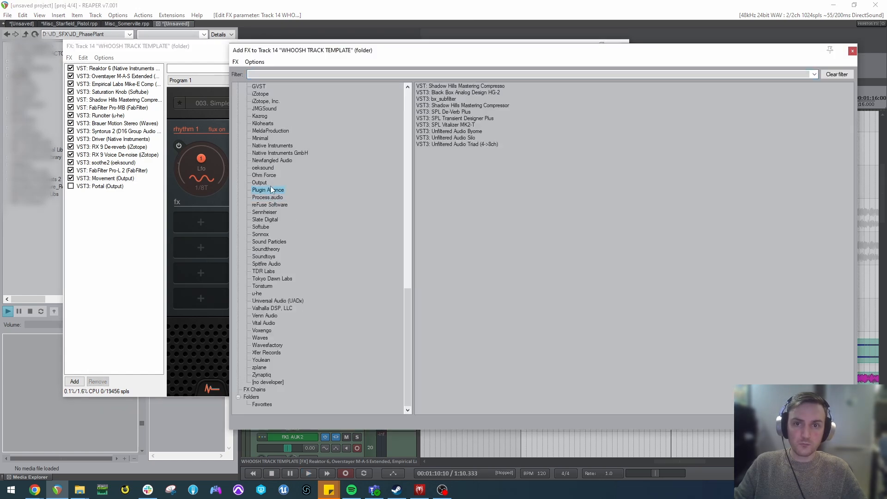
pyautogui.scroll(3, 282, 199)
pyautogui.click(269, 162)
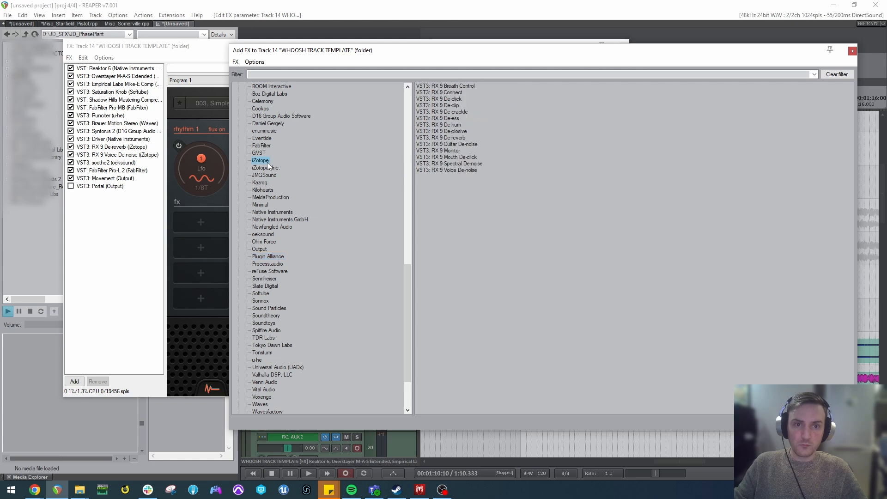
pyautogui.scroll(5, 267, 191)
pyautogui.click(267, 169)
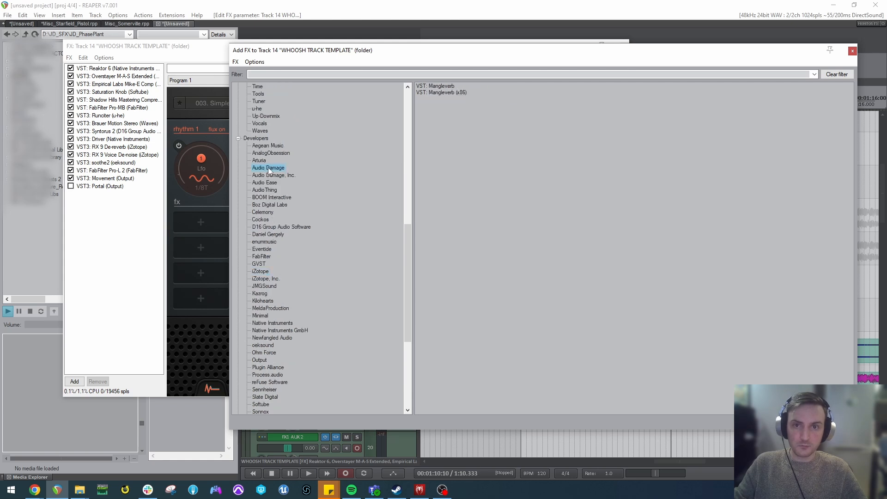
pyautogui.scroll(-2, 280, 165)
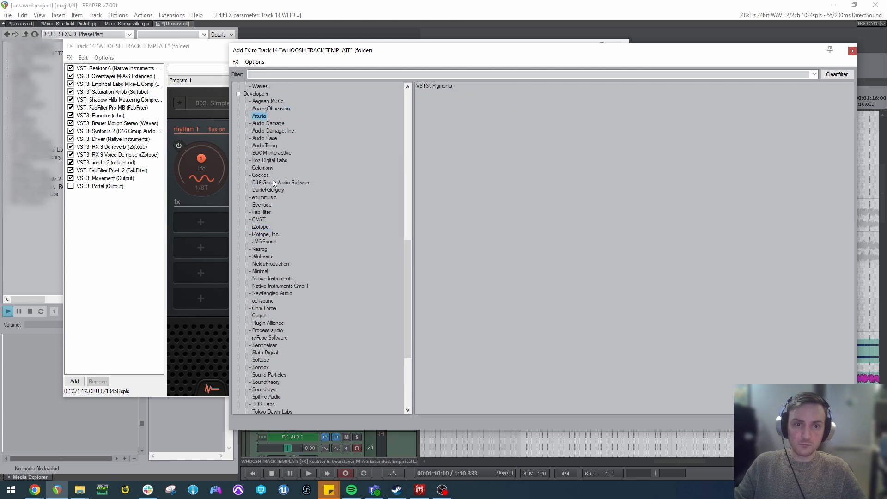
pyautogui.click(266, 176)
pyautogui.click(263, 198)
pyautogui.scroll(-4, 270, 219)
pyautogui.click(268, 190)
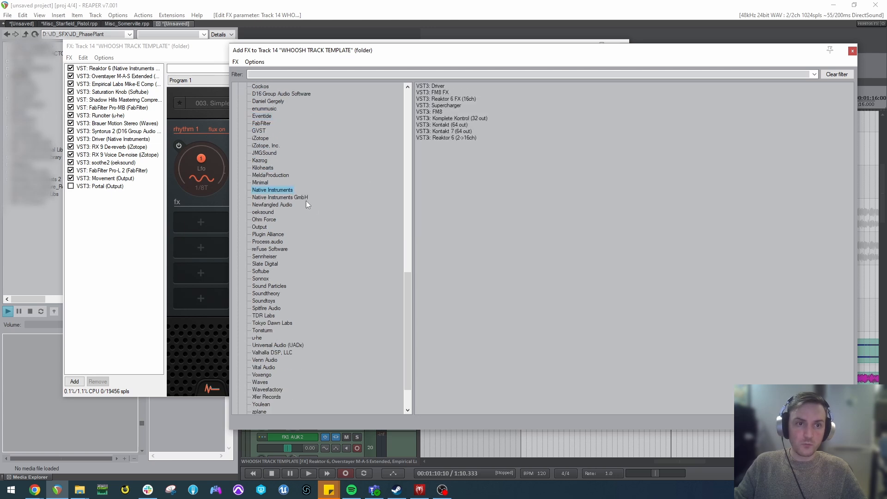
# Show Driver in the effects chain and open the parameter modulation settings for its Frequency.
pyautogui.click(121, 148)
pyautogui.click(128, 138)
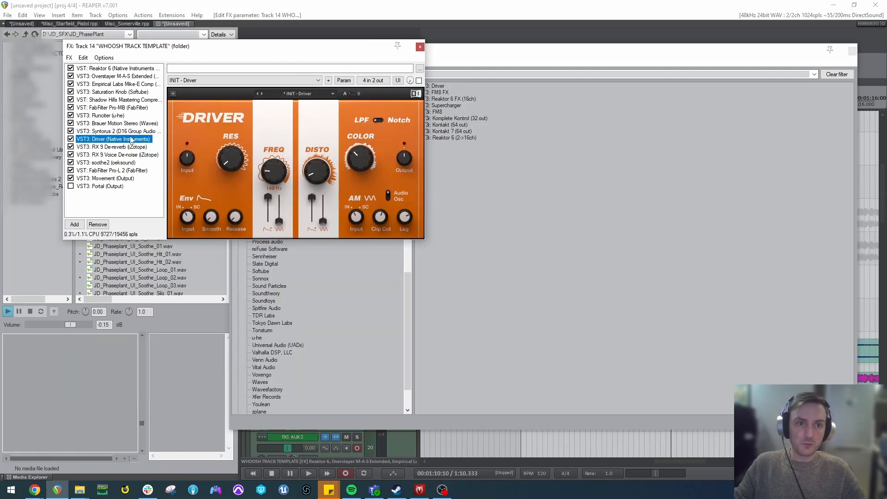
pyautogui.click(277, 173)
pyautogui.click(344, 80)
pyautogui.click(393, 124)
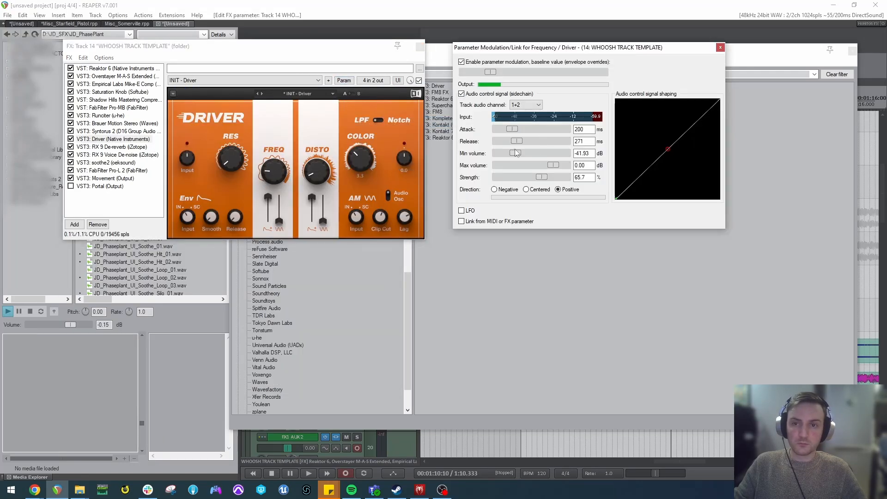
# Lower Driver's frequency baseline, adjust Color slightly and reduce the Disto envelope amount.
pyautogui.moveTo(361, 167); pyautogui.dragTo(363, 165)
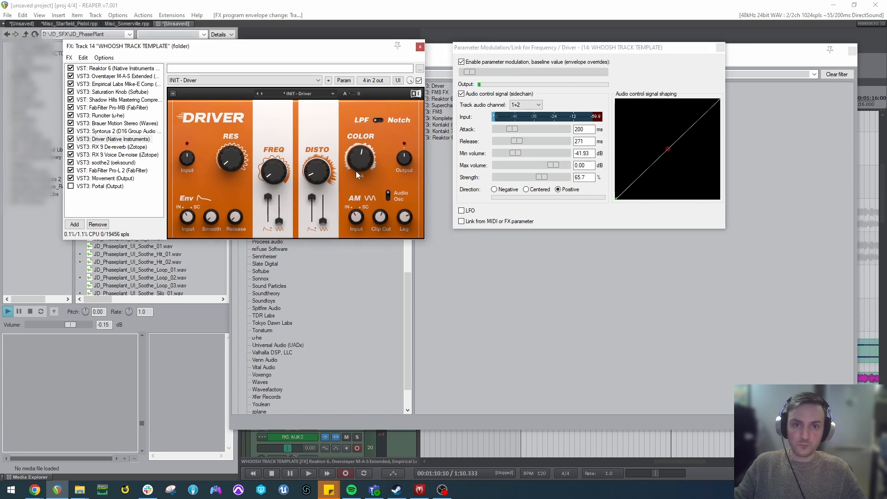
pyautogui.moveTo(314, 203); pyautogui.dragTo(314, 210)
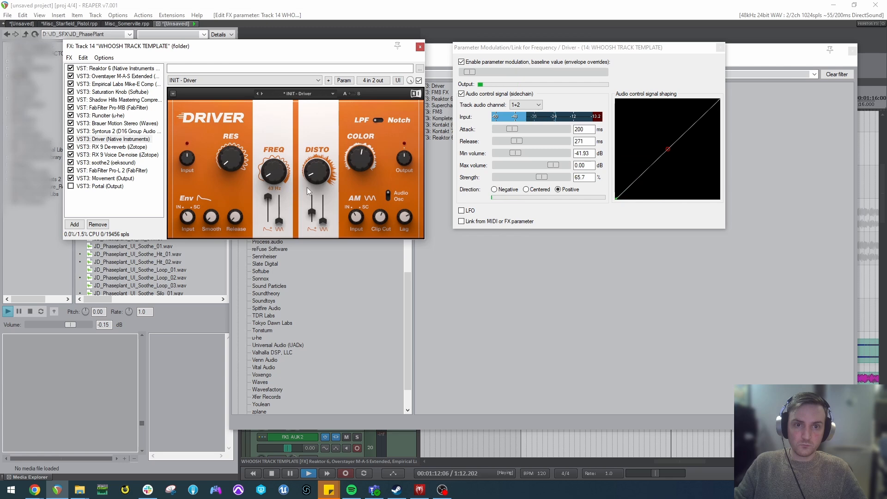
pyautogui.press('space')
# Close the effects browser and the modulation settings, audition the layers through Driver, and close the effects chain.
pyautogui.click(853, 51)
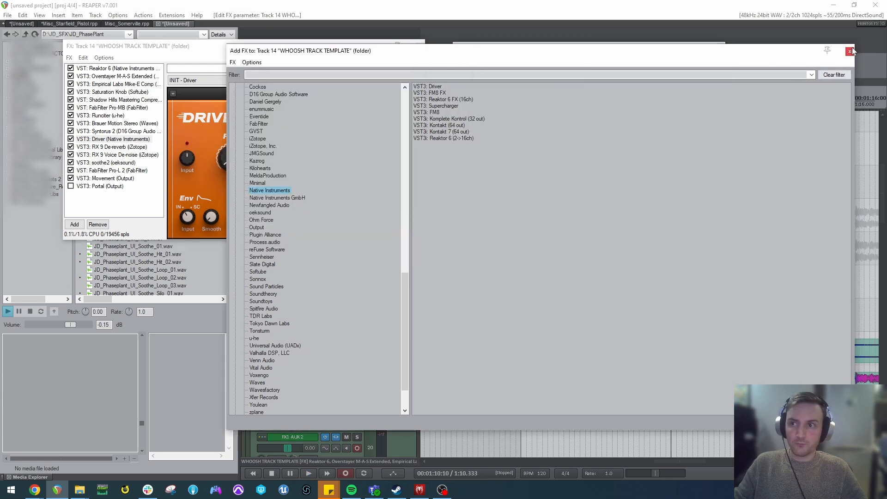
pyautogui.click(722, 46)
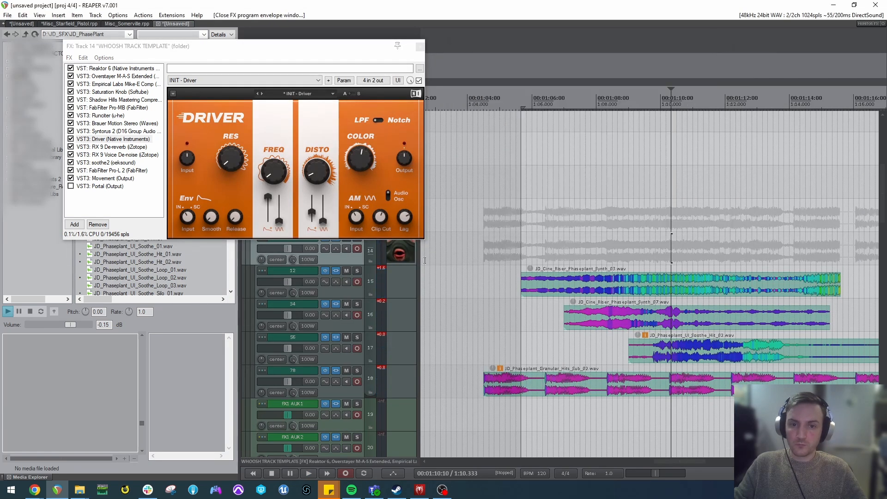
pyautogui.press('space')
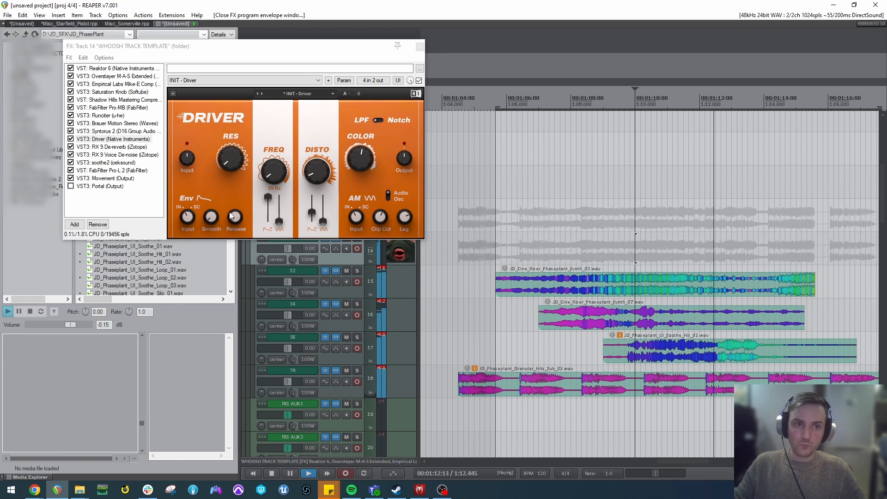
pyautogui.press('space')
pyautogui.click(664, 381)
pyautogui.scroll(-4, 665, 381)
pyautogui.click(645, 280)
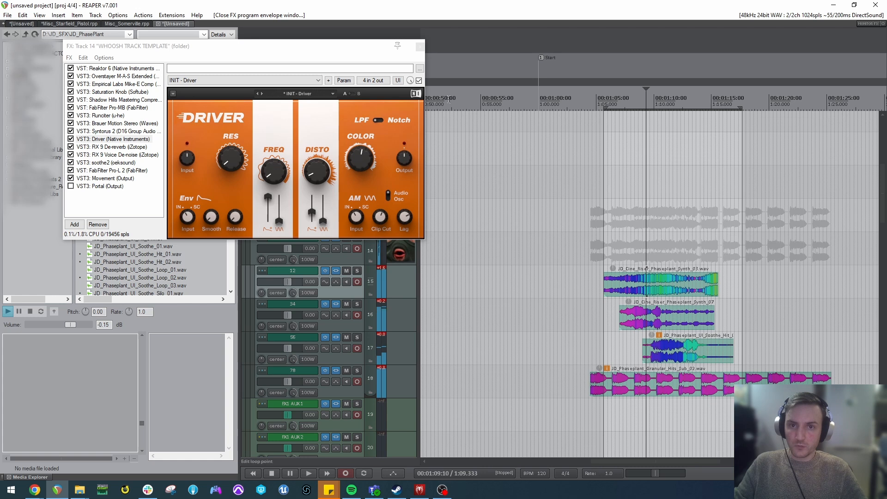
pyautogui.click(420, 46)
# Copy the clips on tracks 12, 34 and 56 further along the timeline as overlapping, crossfaded repeats.
pyautogui.click(632, 282)
pyautogui.moveTo(649, 284); pyautogui.dragTo(753, 322)
pyautogui.moveTo(698, 348); pyautogui.dragTo(742, 351)
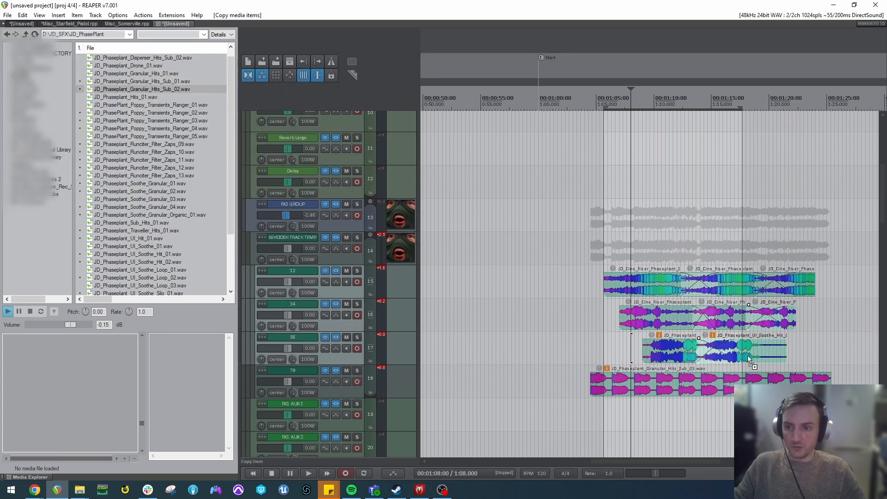
# Try to add earlier copies of the clips on tracks 56 and 78, and undo them.
pyautogui.scroll(4, 695, 393)
pyautogui.click(550, 391)
pyautogui.moveTo(643, 351); pyautogui.dragTo(577, 357)
pyautogui.hotkey('ctrl', 'z')
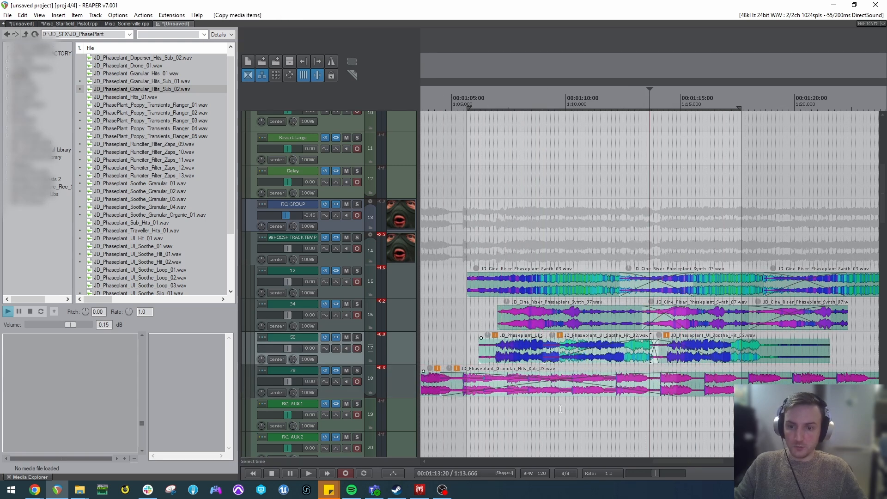
pyautogui.click(561, 406)
pyautogui.hotkey('ctrl', 'z')
pyautogui.hotkey('ctrl', 'z')
# Place earlier, overlapping copies of the clips on tracks 34 and 56 with crossfades.
pyautogui.click(573, 385)
pyautogui.click(600, 349)
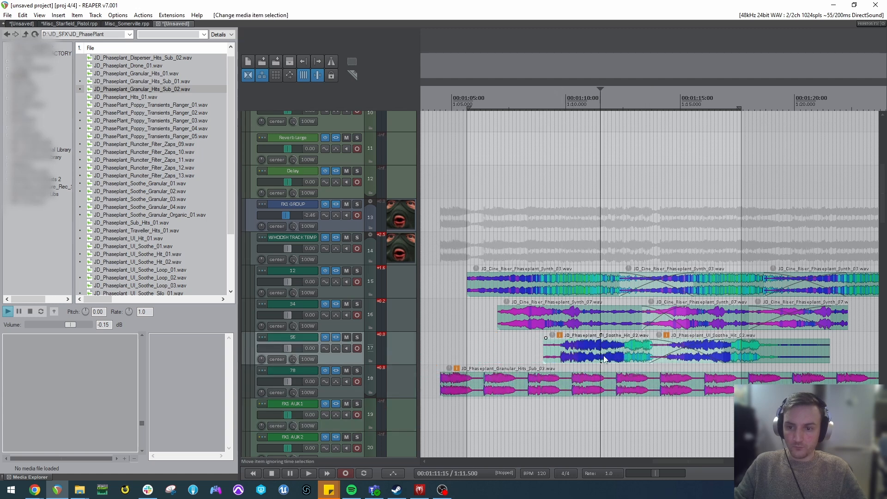
pyautogui.keyDown('ctrl'); pyautogui.moveTo(634, 355); pyautogui.dragTo(575, 360); pyautogui.keyUp('ctrl')
pyautogui.keyDown('ctrl'); pyautogui.moveTo(588, 329); pyautogui.dragTo(541, 319); pyautogui.keyUp('ctrl')
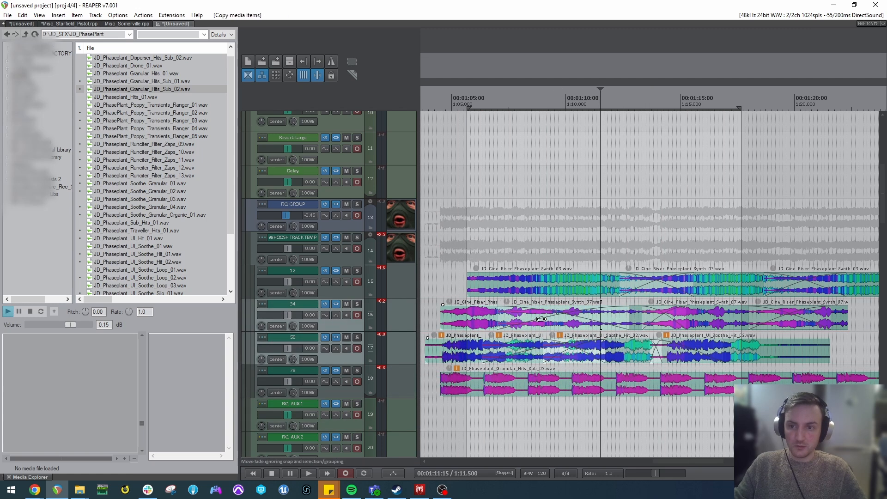
# Reset the FX1 GROUP track's volume to 0.00 dB.
pyautogui.click(485, 228)
pyautogui.scroll(5, 322, 255)
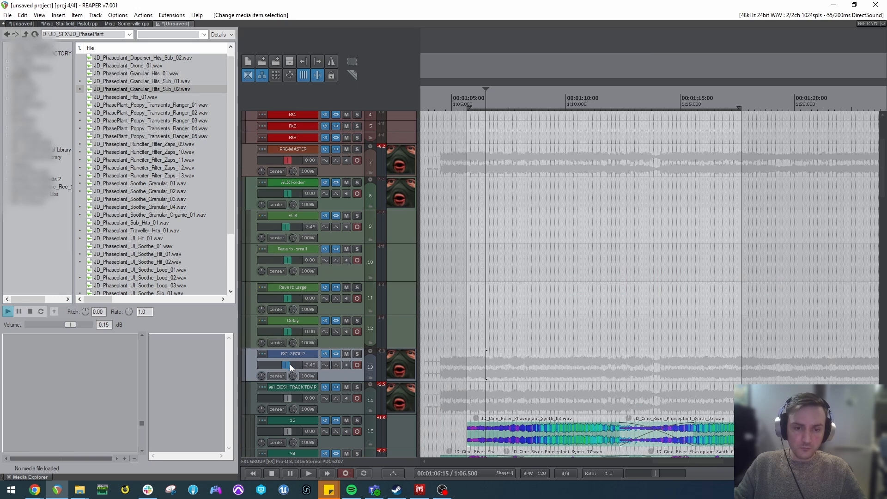
pyautogui.scroll(-15, 295, 348)
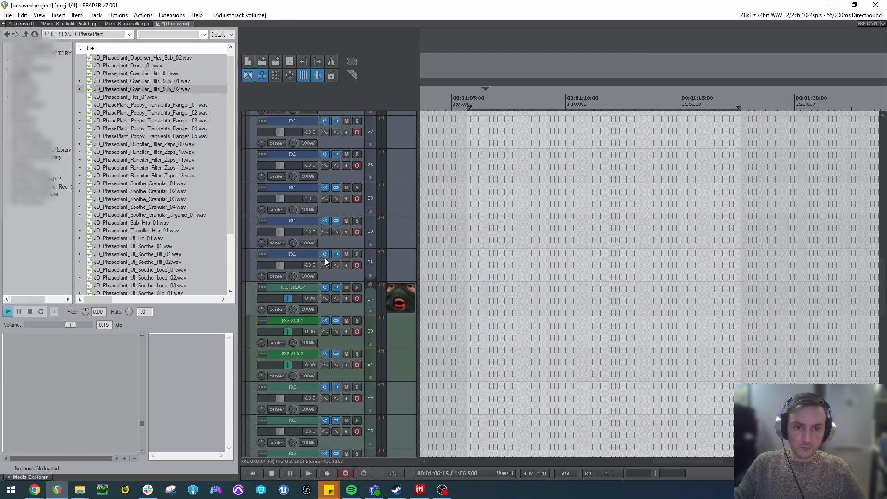
pyautogui.scroll(12, 326, 260)
pyautogui.scroll(-4, 507, 348)
# Adjust the time selection over the layered source clips and render FX1 GROUP to a stem track.
pyautogui.moveTo(650, 324); pyautogui.dragTo(785, 330)
pyautogui.scroll(-2, 302, 294)
pyautogui.click(661, 287)
pyautogui.moveTo(654, 283); pyautogui.dragTo(744, 289)
pyautogui.scroll(-2, 309, 281)
pyautogui.click(349, 244)
pyautogui.scroll(3, 347, 247)
pyautogui.scroll(1, 348, 250)
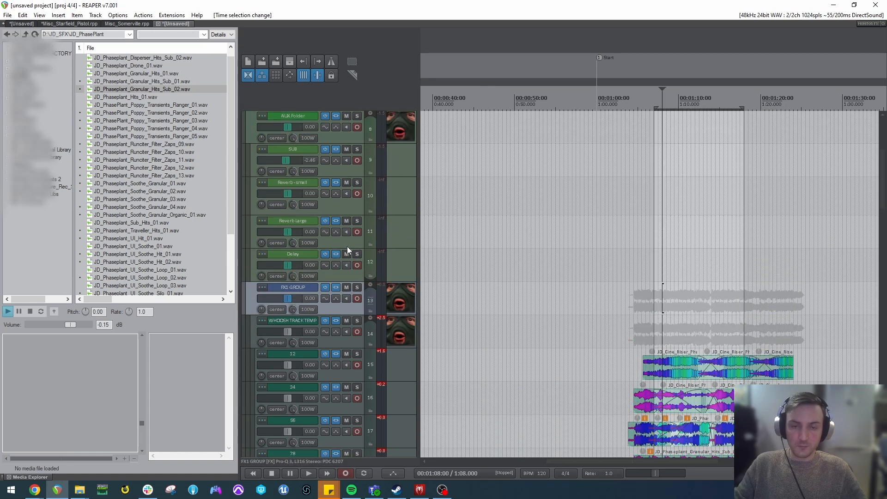
pyautogui.hotkey('ctrl', 'alt', 'r')
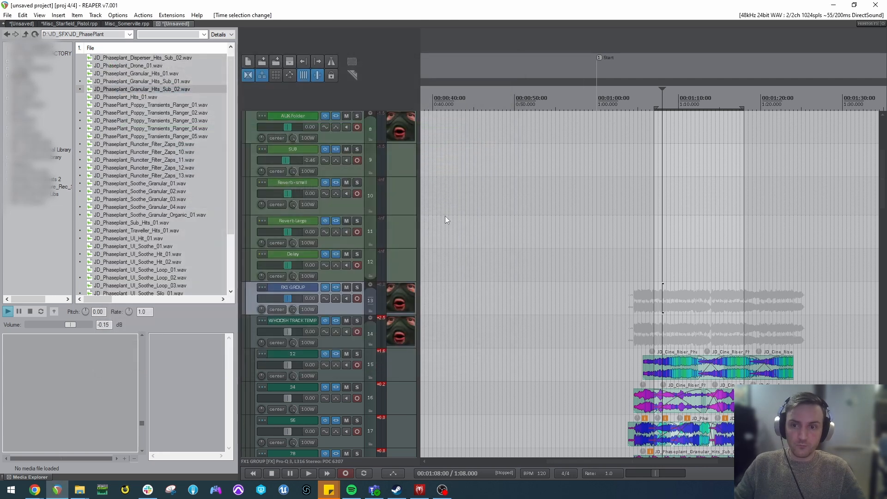
# Move the rendered FX1 GROUP stem clip past the source clips and stretch it to a 0.750 playback rate.
pyautogui.moveTo(704, 305); pyautogui.dragTo(806, 303)
pyautogui.click(806, 302)
pyautogui.scroll(5, 804, 303)
pyautogui.scroll(-3, 669, 306)
pyautogui.moveTo(669, 306); pyautogui.dragTo(789, 305)
pyautogui.click(773, 304)
pyautogui.scroll(2, 772, 305)
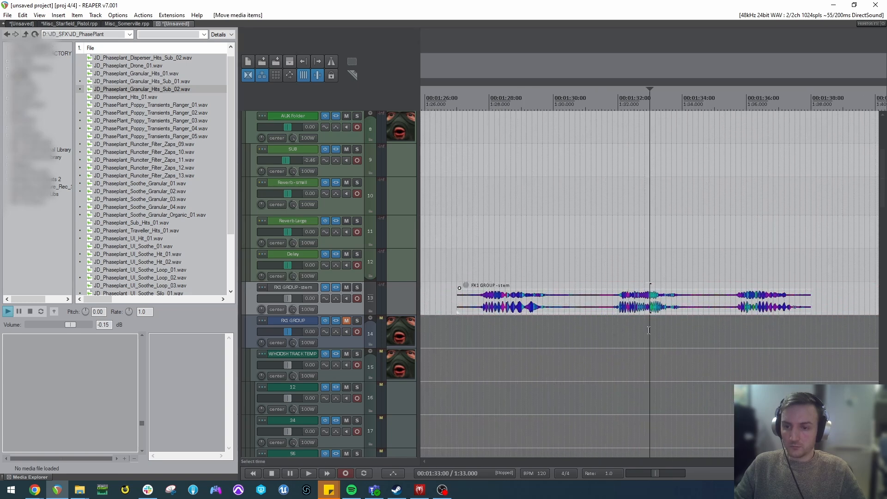
pyautogui.click(636, 305)
pyautogui.scroll(-3, 684, 304)
pyautogui.moveTo(716, 302); pyautogui.dragTo(752, 305)
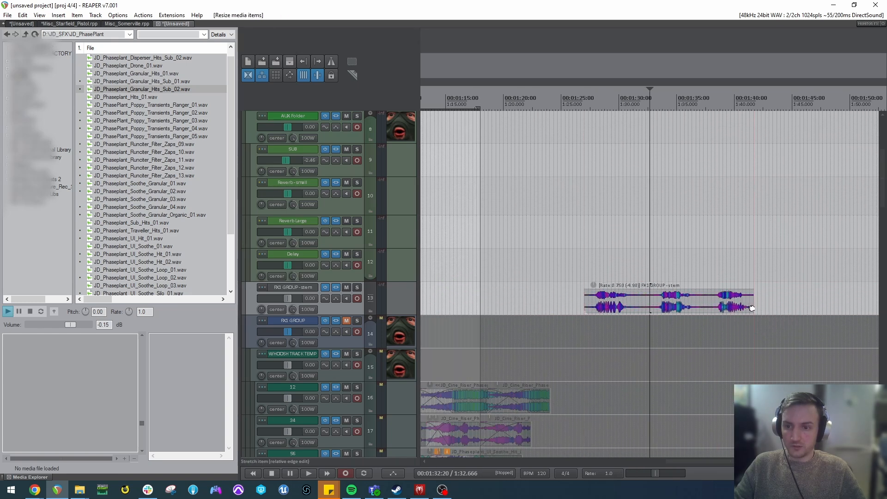
# Audition the individual whooshes in the slowed FX1 GROUP stem.
pyautogui.click(664, 300)
pyautogui.click(663, 300)
pyautogui.scroll(5, 663, 299)
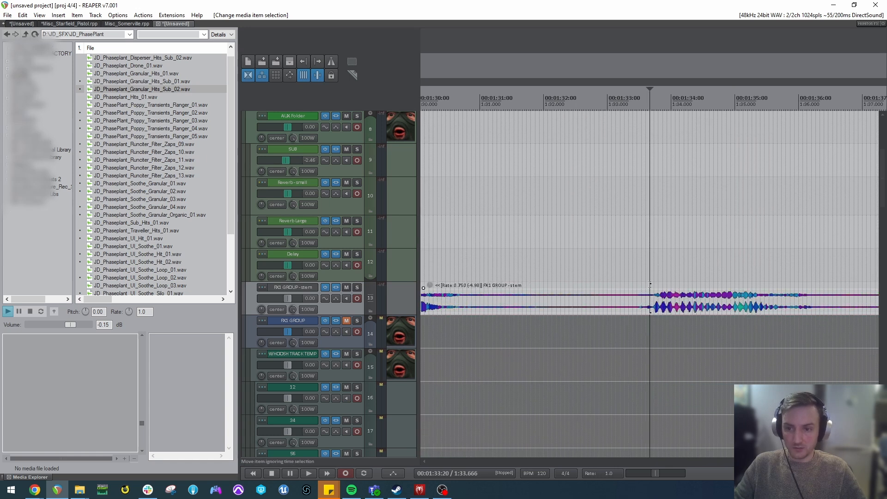
pyautogui.click(652, 266)
pyautogui.press('space')
pyautogui.scroll(-4, 678, 284)
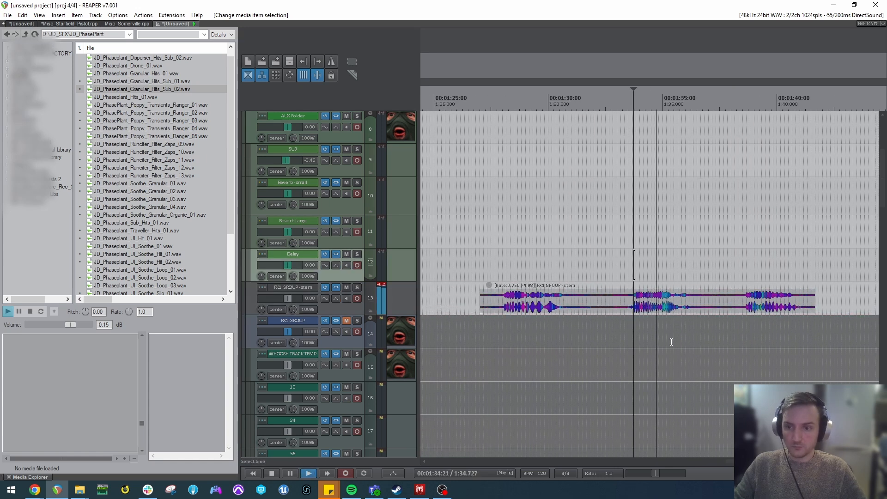
pyautogui.click(499, 308)
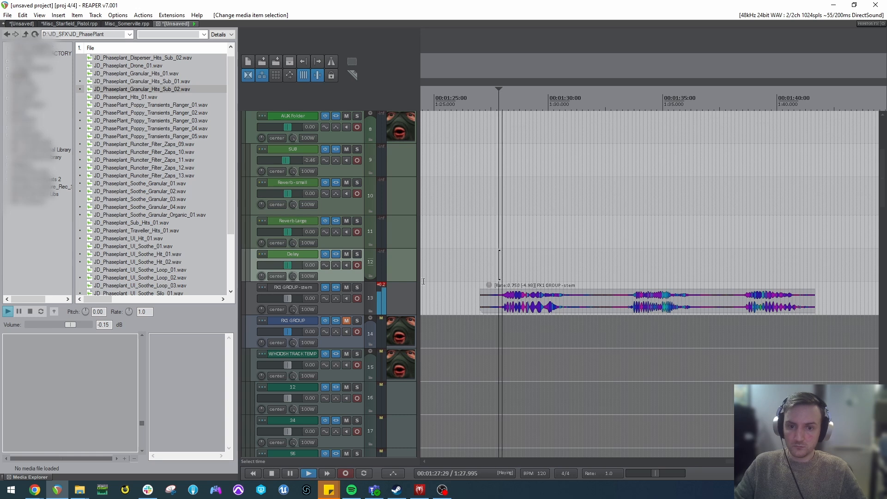
pyautogui.press('space')
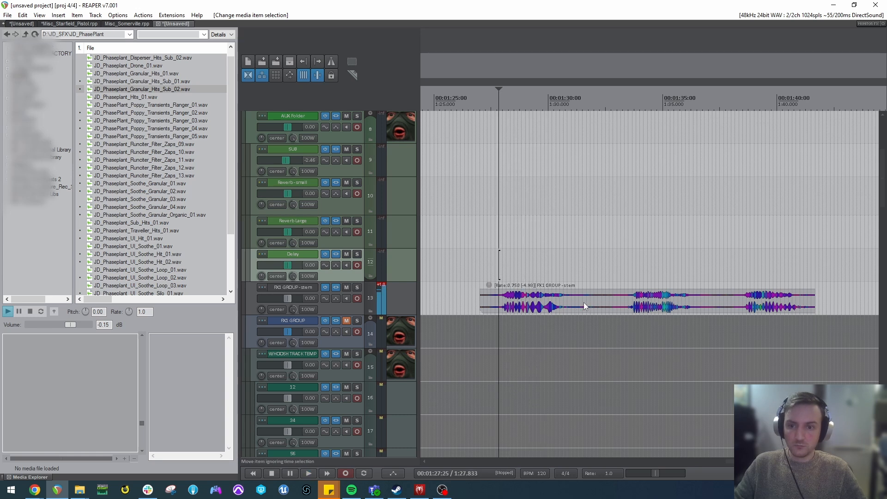
# Lower the stem clip's volume to about -3.7 dB and unmute the FX1 GROUP track.
pyautogui.click(583, 303)
pyautogui.moveTo(488, 285); pyautogui.dragTo(493, 306)
pyautogui.click(536, 306)
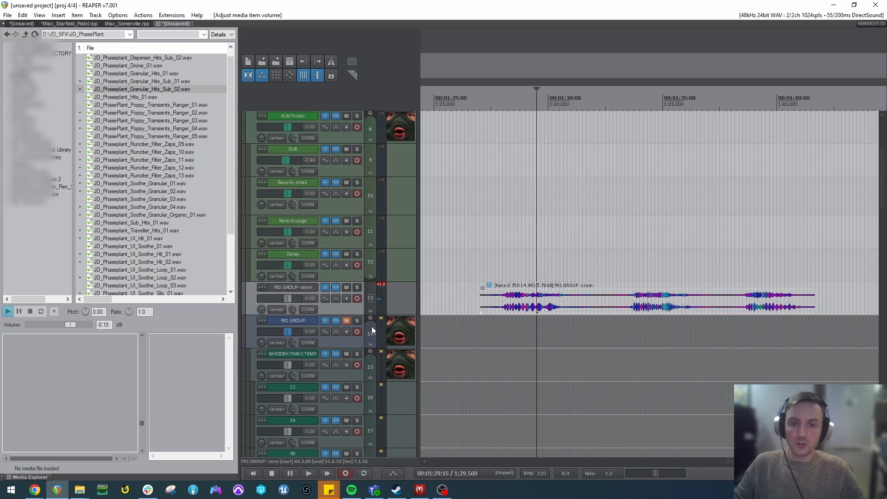
pyautogui.click(337, 321)
pyautogui.click(346, 321)
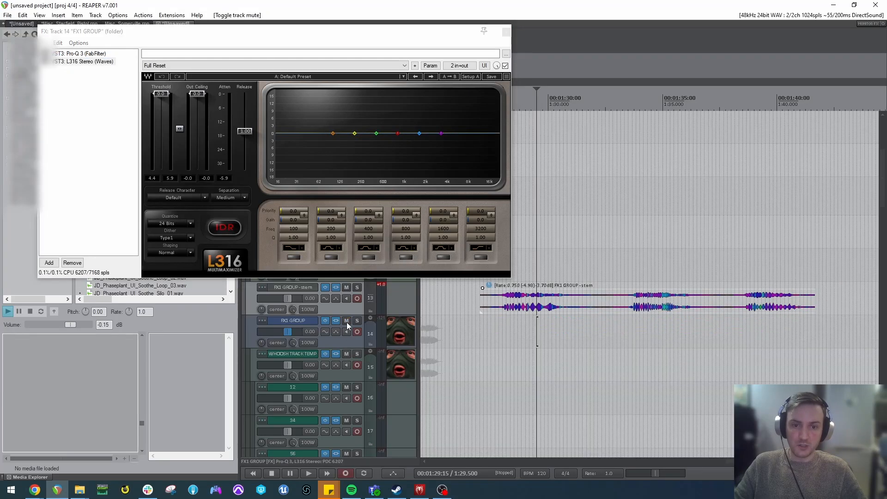
# Move the stem clip further along the timeline and audition it with FX1 GROUP unmuted.
pyautogui.moveTo(546, 300); pyautogui.dragTo(660, 301)
pyautogui.click(746, 301)
pyautogui.press('space')
pyautogui.scroll(-5, 776, 303)
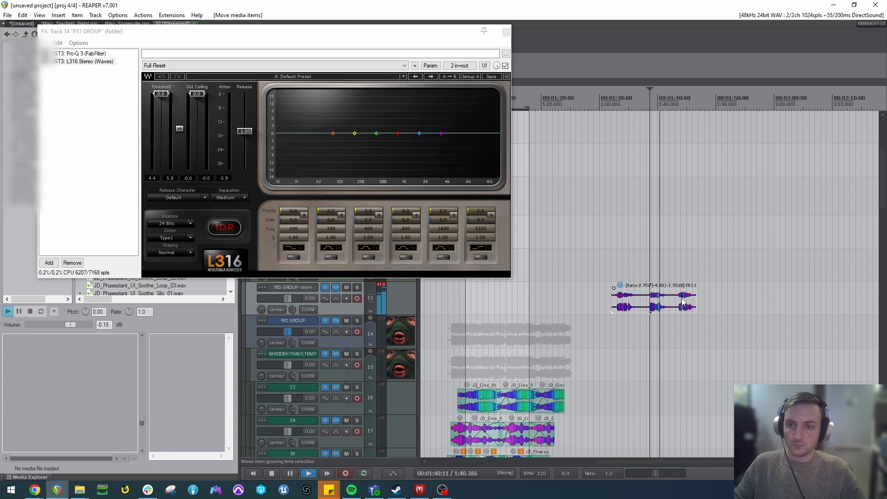
pyautogui.click(681, 304)
pyautogui.press('space')
# Delete the stem clip and close the FX1 GROUP effects chain.
pyautogui.click(674, 302)
pyautogui.press('Delete')
pyautogui.click(507, 32)
# Replace the granular hits clip on track 78 with JD_Phaseplant_Soothe_Granular_02.wav and audition the layers.
pyautogui.scroll(-2, 314, 276)
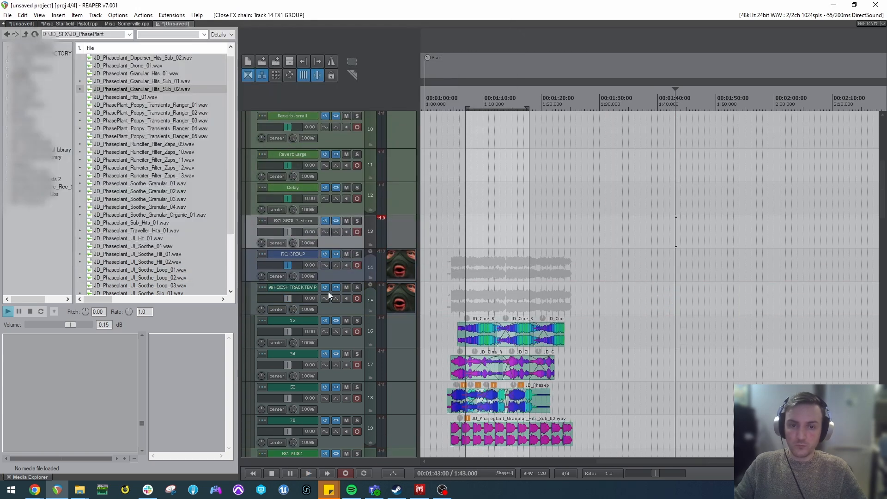
pyautogui.scroll(-3, 314, 274)
pyautogui.click(490, 321)
pyautogui.press('Delete')
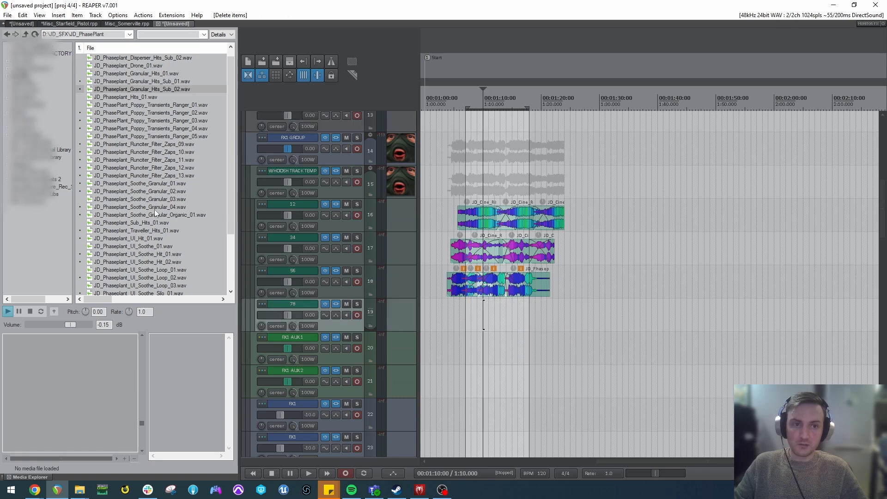
pyautogui.click(153, 192)
pyautogui.moveTo(74, 385); pyautogui.dragTo(483, 319)
pyautogui.click(489, 175)
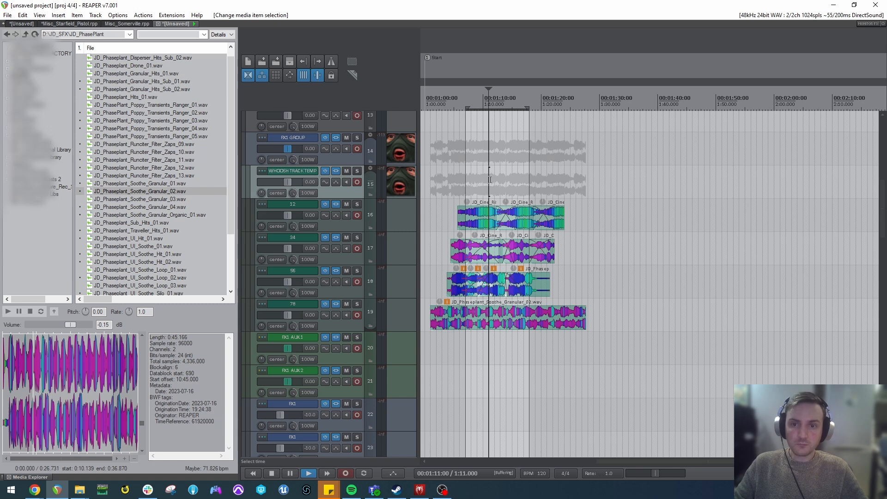
pyautogui.press('space')
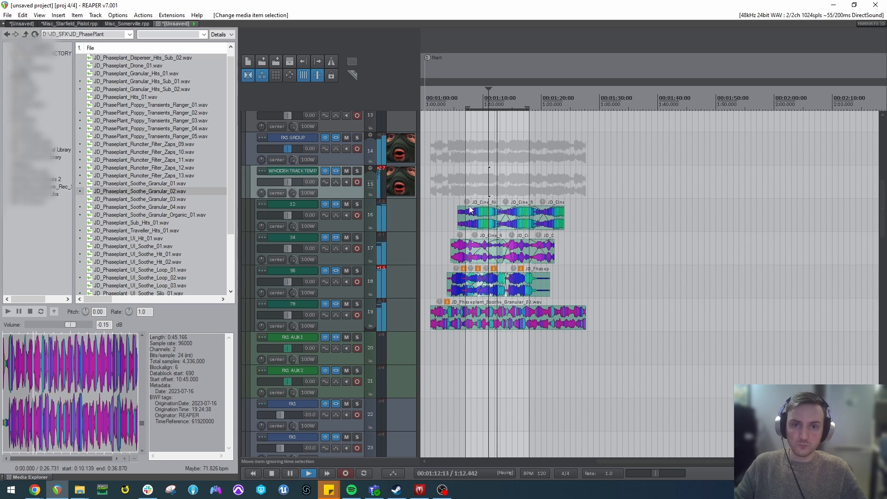
pyautogui.press('space')
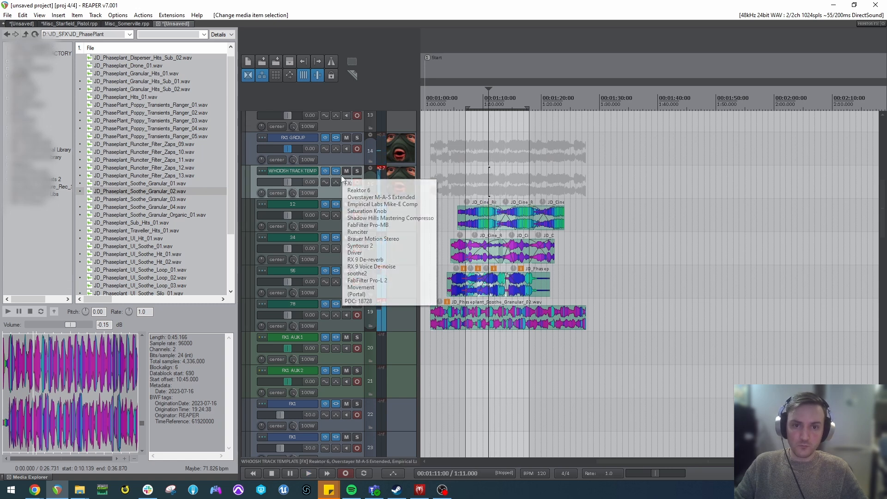
# Open the WHOOSH TRACK TEMPLATE effects chain, set Runciter's drive to 6.00 and audition the layers.
pyautogui.click(336, 171)
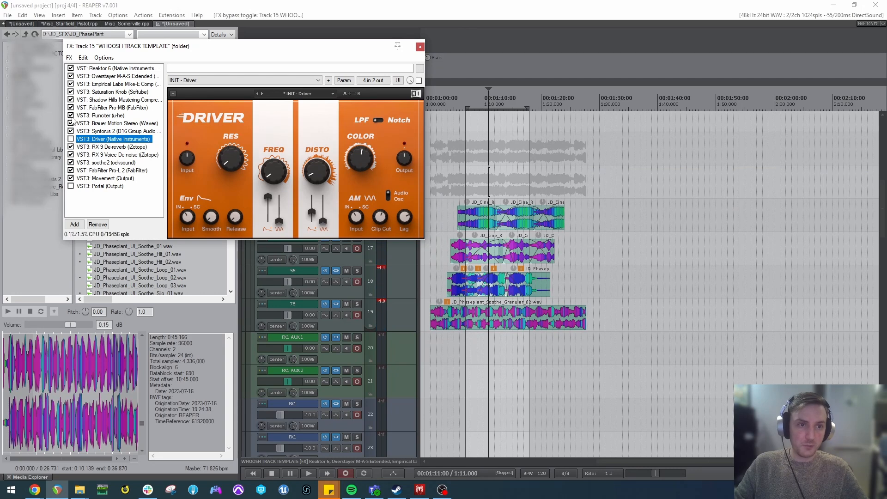
pyautogui.click(70, 115)
pyautogui.click(421, 221)
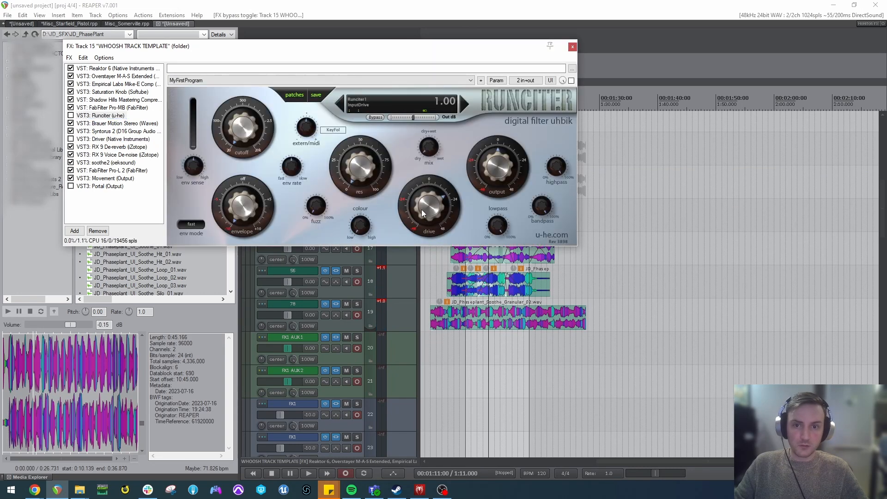
pyautogui.click(71, 116)
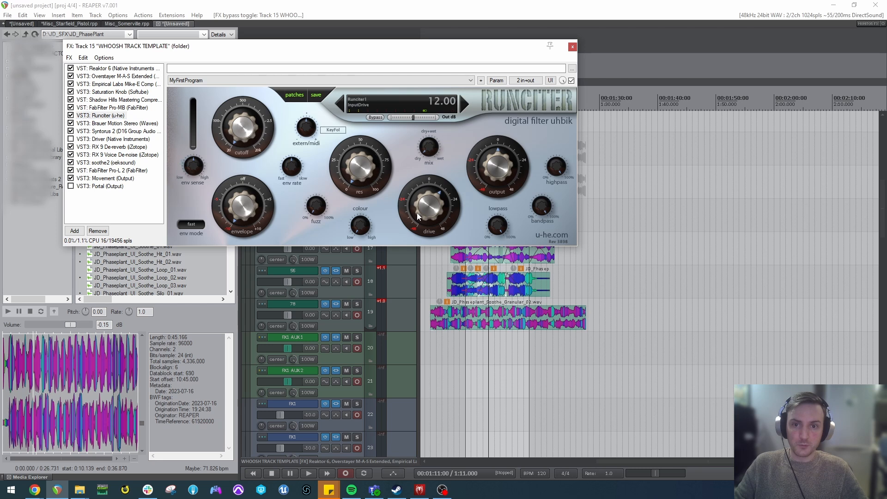
pyautogui.click(497, 81)
pyautogui.moveTo(428, 205); pyautogui.dragTo(426, 216)
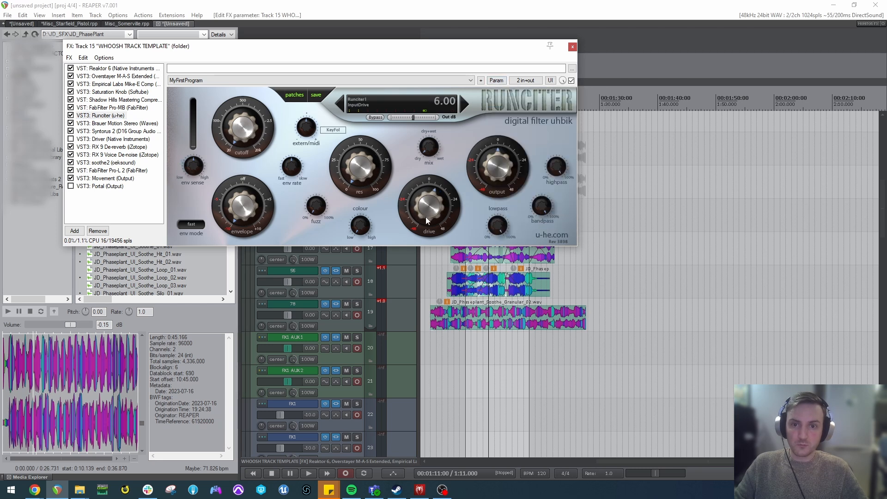
pyautogui.click(471, 282)
pyautogui.press('space')
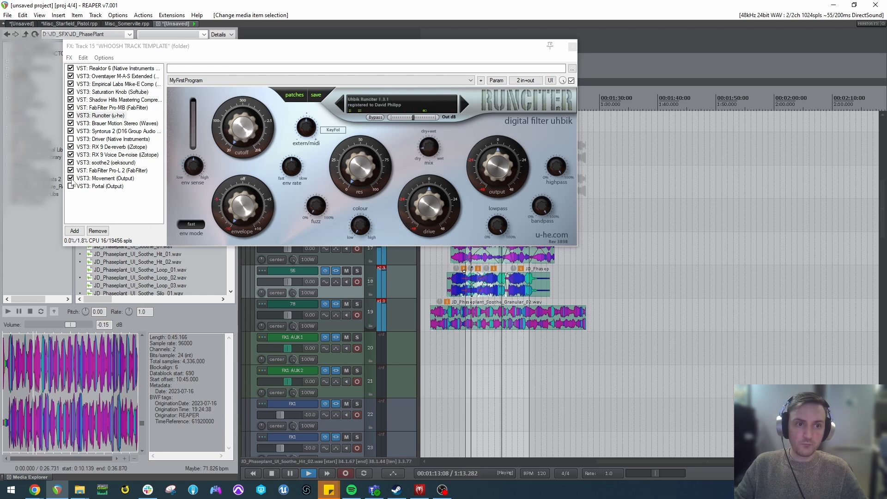
pyautogui.press('space')
# Browse the available effects by developer, including Voxengo, Xfer Records, Wavesfactory and Zynaptiq, and close the browser.
pyautogui.doubleClick(108, 204)
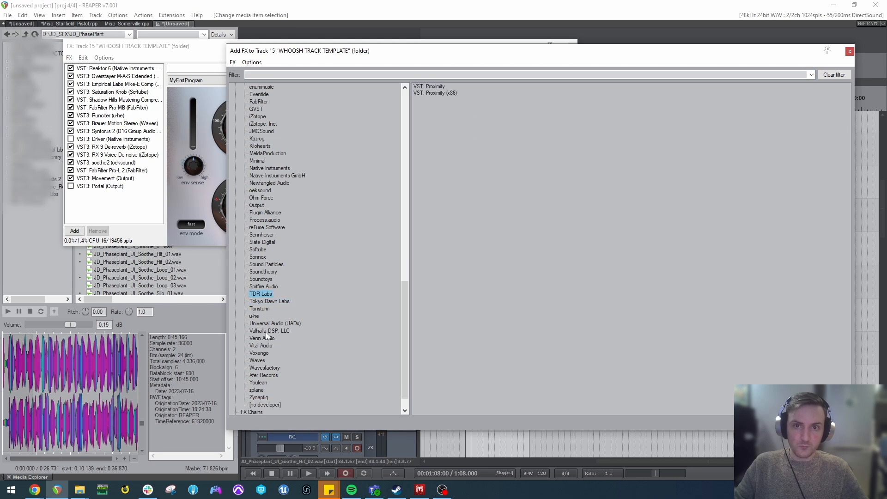
pyautogui.scroll(-2, 267, 326)
pyautogui.click(267, 303)
pyautogui.click(262, 281)
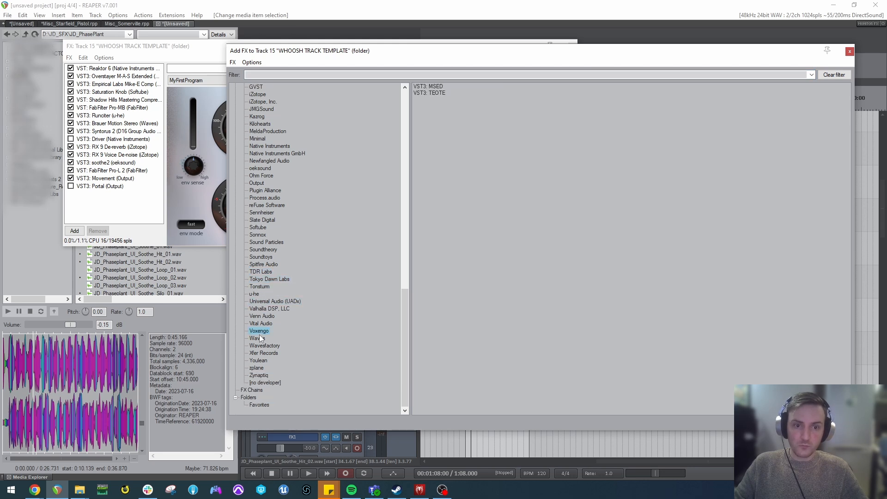
pyautogui.click(263, 353)
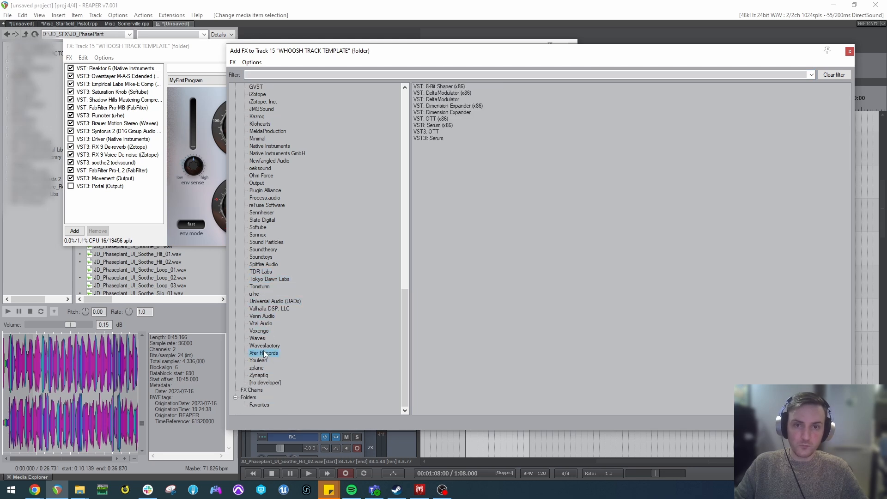
pyautogui.click(265, 346)
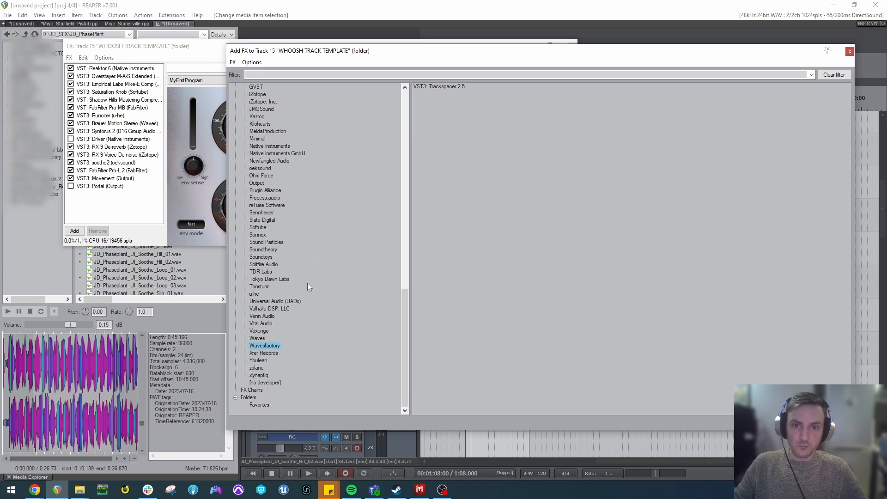
pyautogui.click(261, 375)
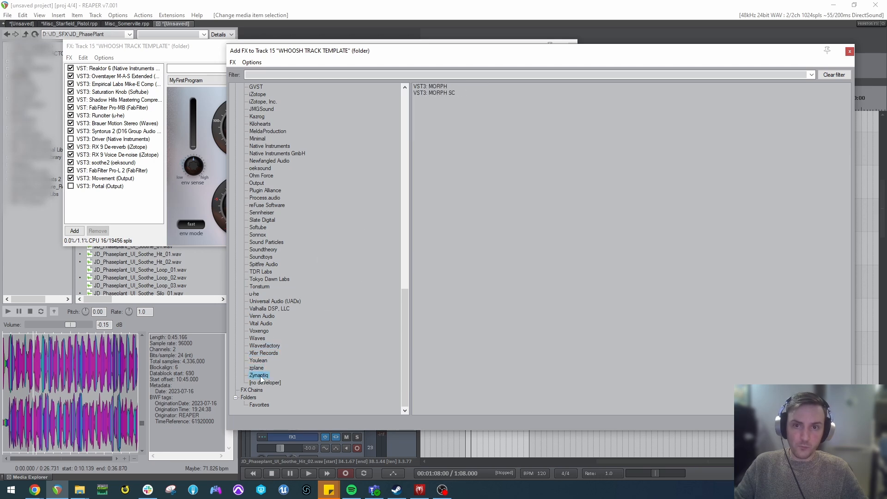
pyautogui.click(849, 51)
# Audition the layers from 1:09 and close the WHOOSH TRACK TEMPLATE effects chain.
pyautogui.click(459, 281)
pyautogui.click(479, 279)
pyautogui.scroll(4, 499, 278)
pyautogui.press('space')
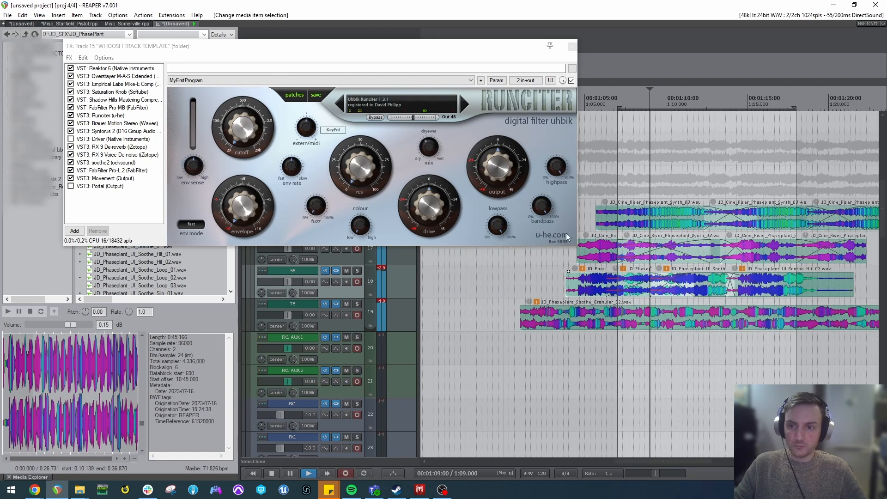
pyautogui.click(573, 47)
# Extend the time selection across more of the layered clips and render FX1 GROUP to a new stem track.
pyautogui.scroll(-4, 485, 308)
pyautogui.scroll(4, 485, 308)
pyautogui.scroll(1, 388, 221)
pyautogui.click(262, 166)
pyautogui.press('space')
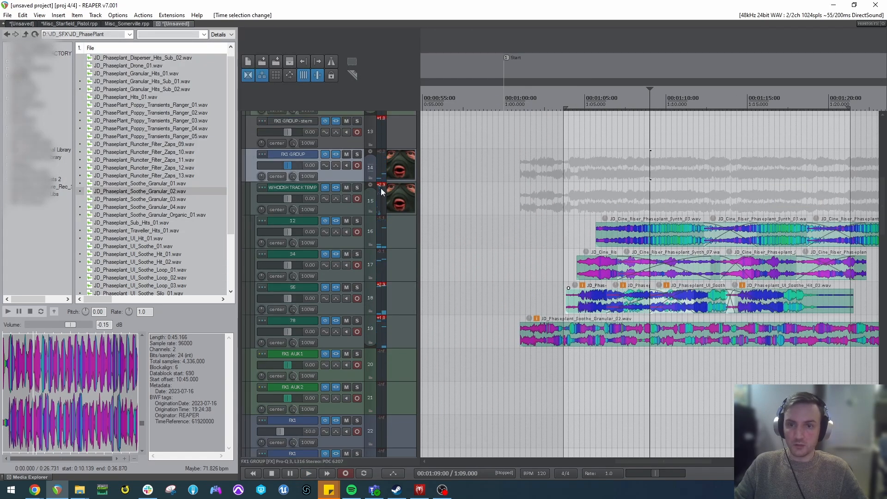
pyautogui.hotkey('ctrl', 'alt', 'r')
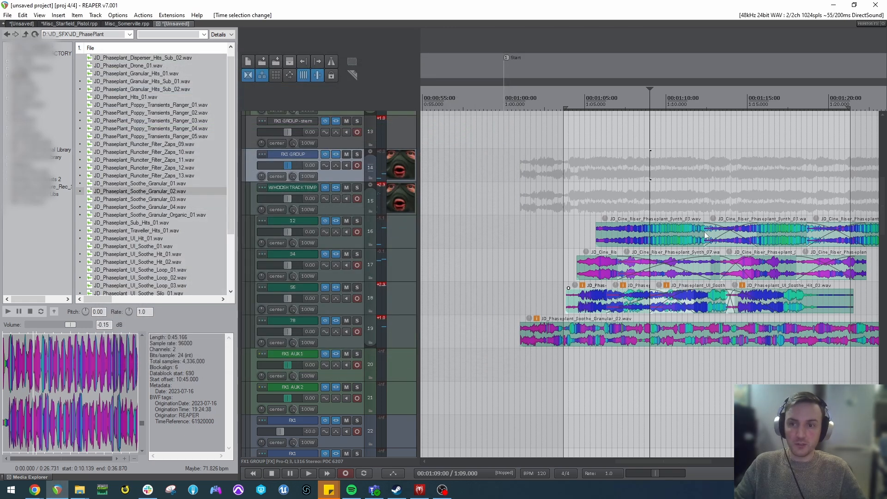
pyautogui.scroll(-2, 719, 245)
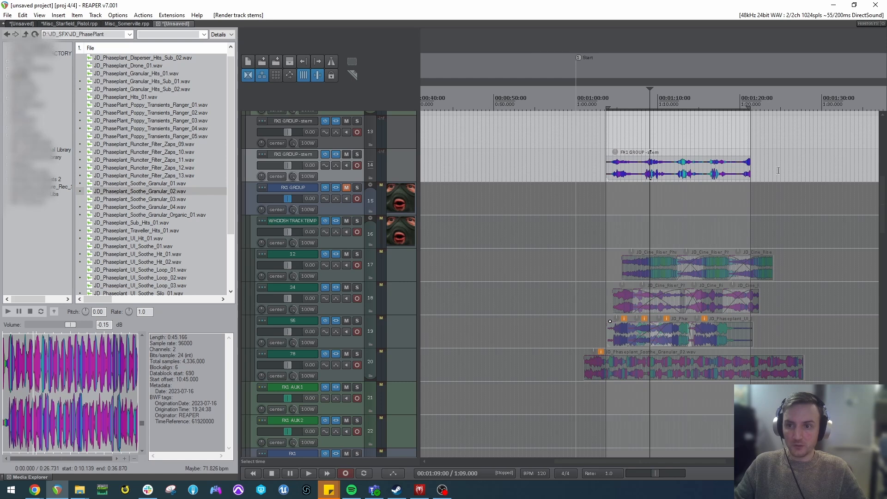
# Move the new stem clip past the source clips and stretch it to a 0.589 playback rate.
pyautogui.click(687, 169)
pyautogui.scroll(-2, 663, 180)
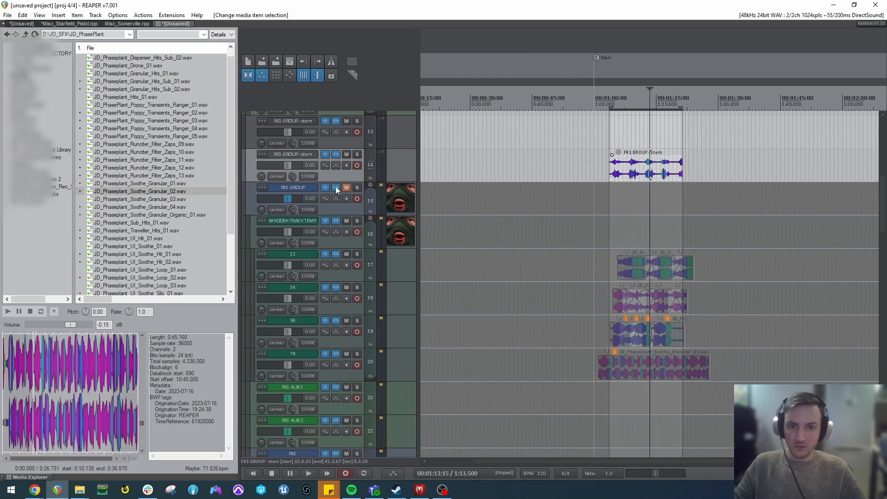
pyautogui.moveTo(646, 178); pyautogui.dragTo(762, 173)
pyautogui.scroll(3, 762, 172)
pyautogui.scroll(-2, 674, 171)
pyautogui.moveTo(687, 173); pyautogui.dragTo(758, 173)
# Audition the slowed stem and reduce its clip volume.
pyautogui.click(624, 172)
pyautogui.press('space')
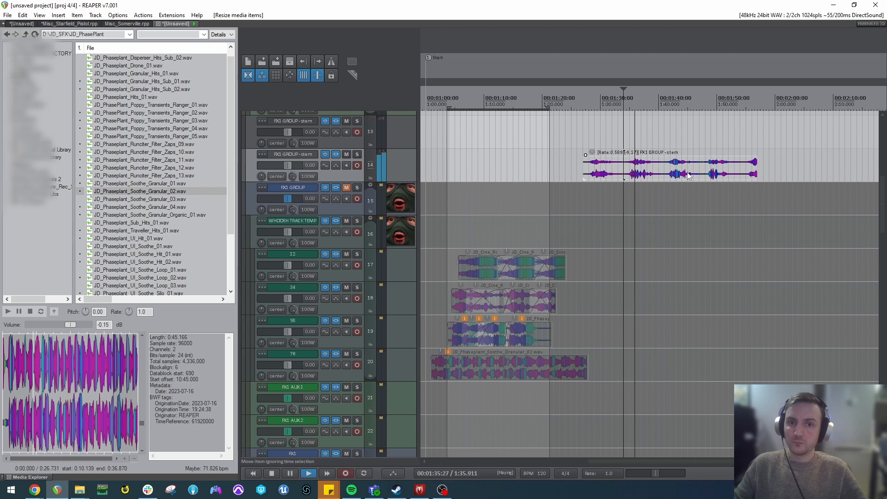
pyautogui.moveTo(592, 152); pyautogui.dragTo(594, 164)
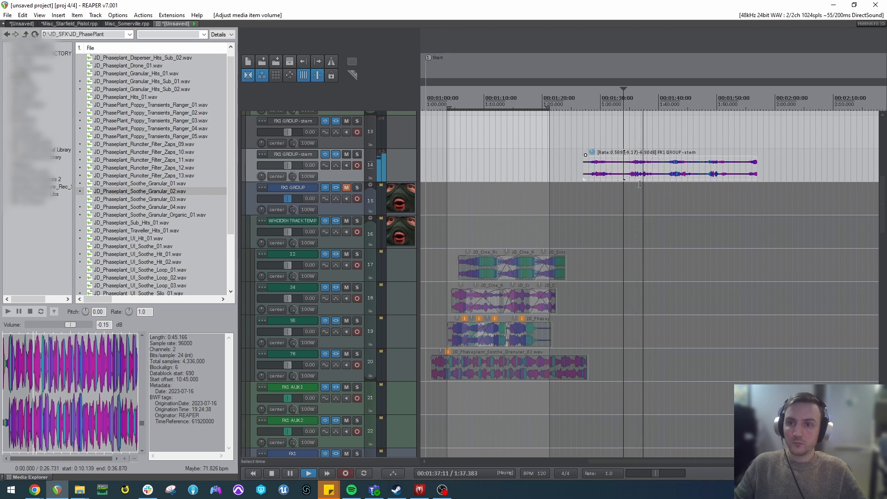
pyautogui.click(671, 176)
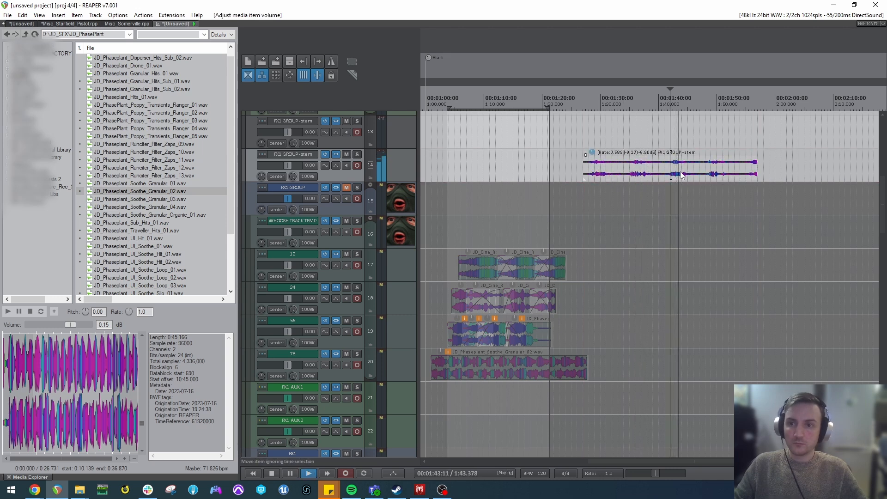
# Shorten the stretched stem to a 0.707 playback rate and audition its whooshes.
pyautogui.scroll(2, 721, 173)
pyautogui.scroll(-2, 745, 173)
pyautogui.moveTo(722, 169); pyautogui.dragTo(691, 171)
pyautogui.press('space')
pyautogui.click(623, 166)
pyautogui.click(648, 174)
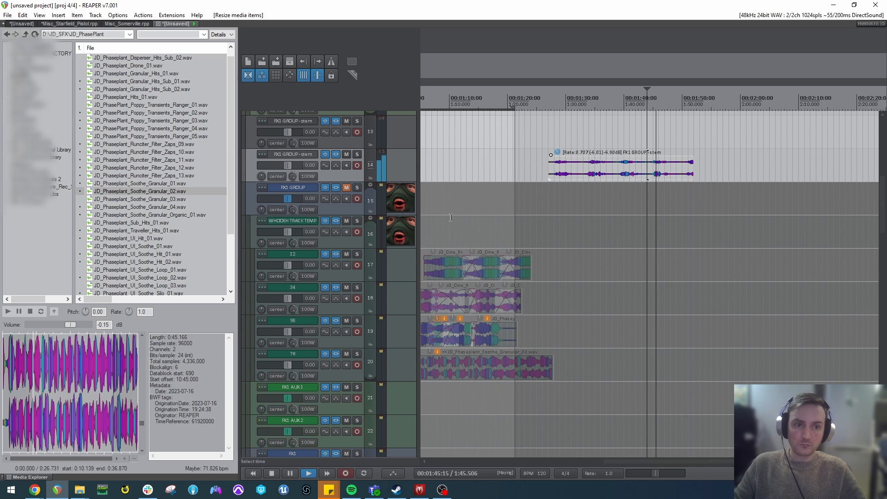
pyautogui.press('space')
pyautogui.click(506, 216)
pyautogui.scroll(-2, 529, 224)
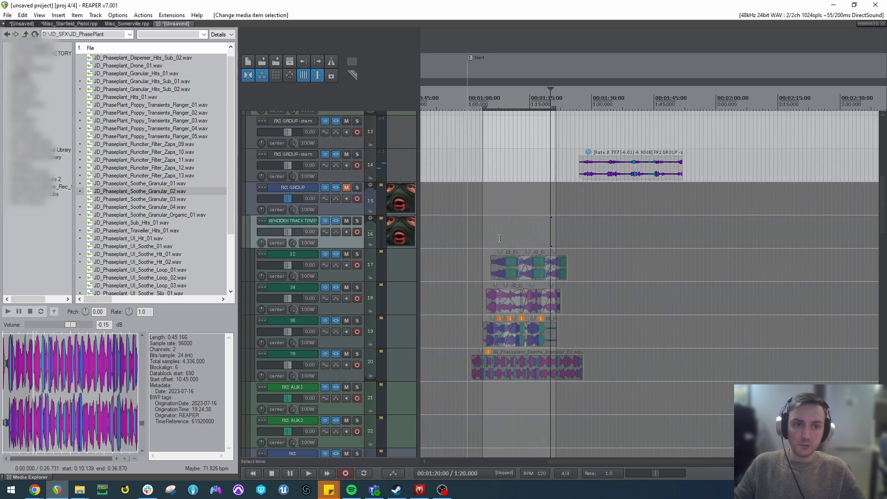